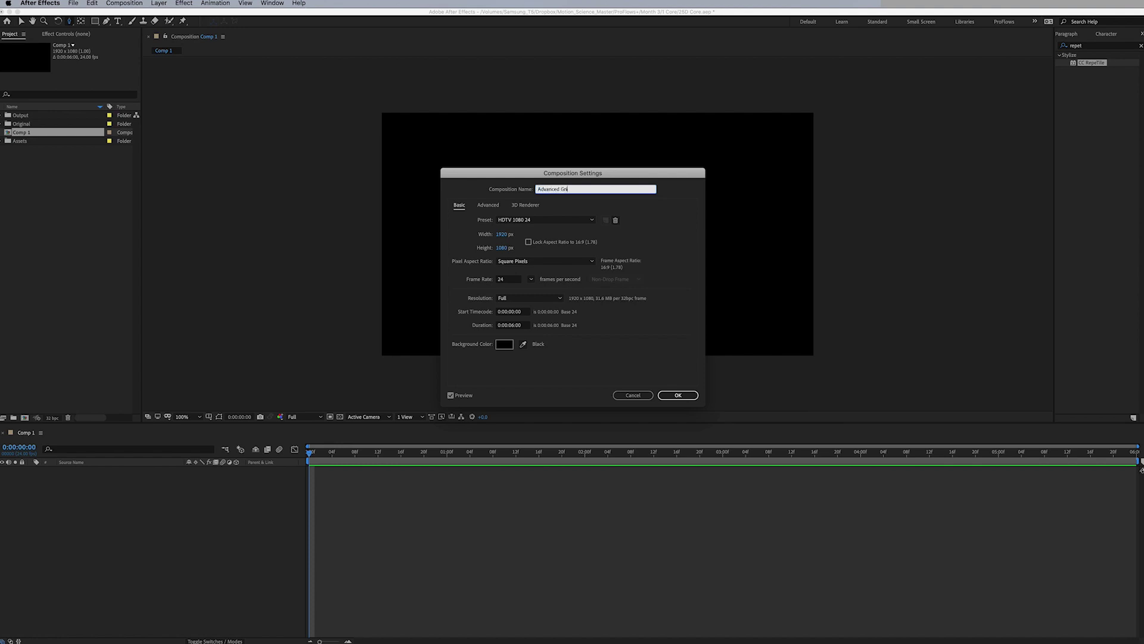
Step: Name the composition Advanced Grid and add a comp-size black solid layer named grid
key(Return)
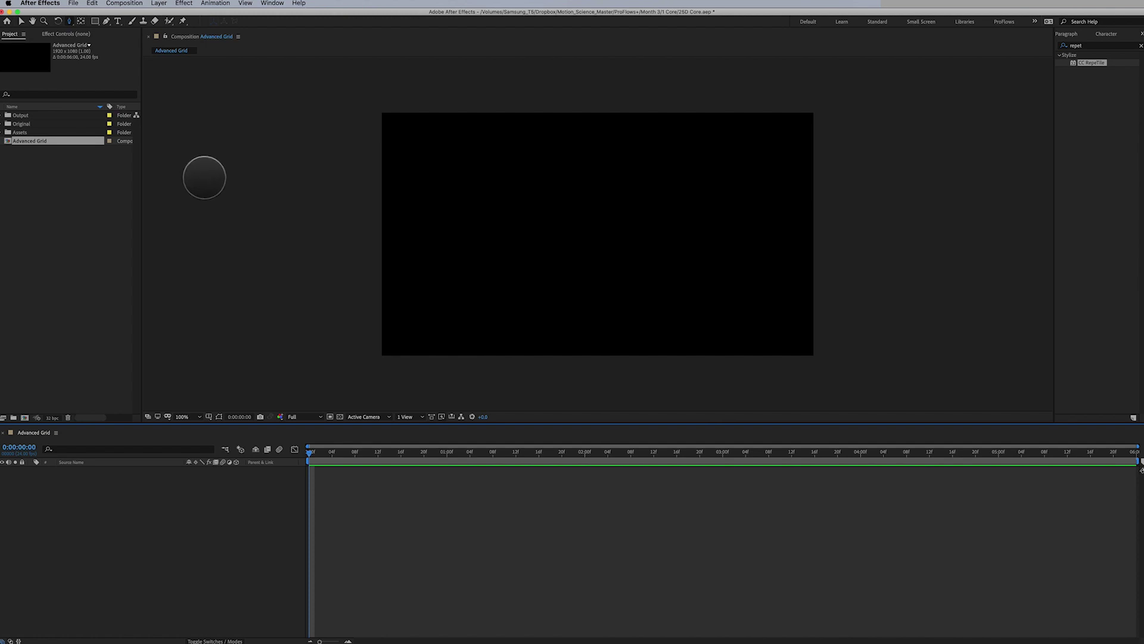
click(159, 3)
mouse_move(163, 13)
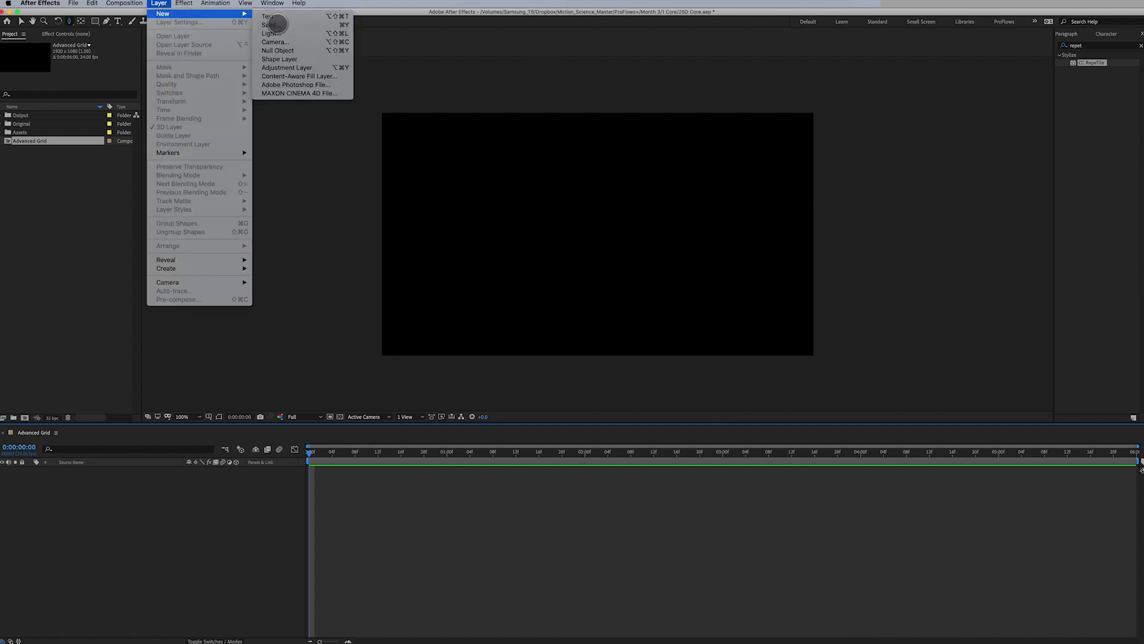
click(271, 25)
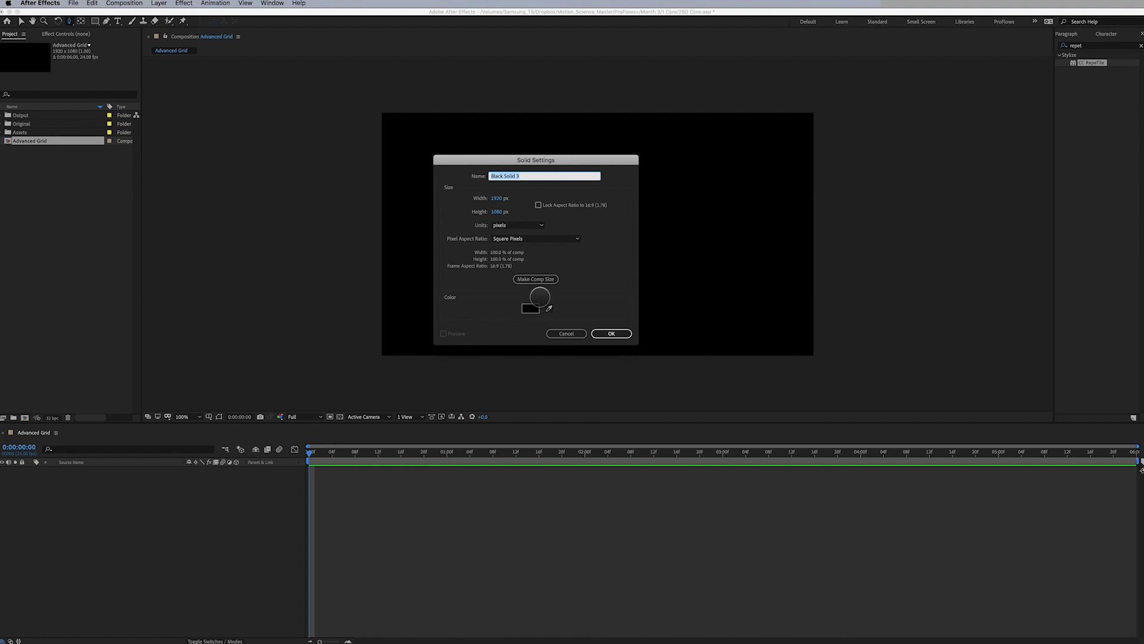
text(grid)
key(Return)
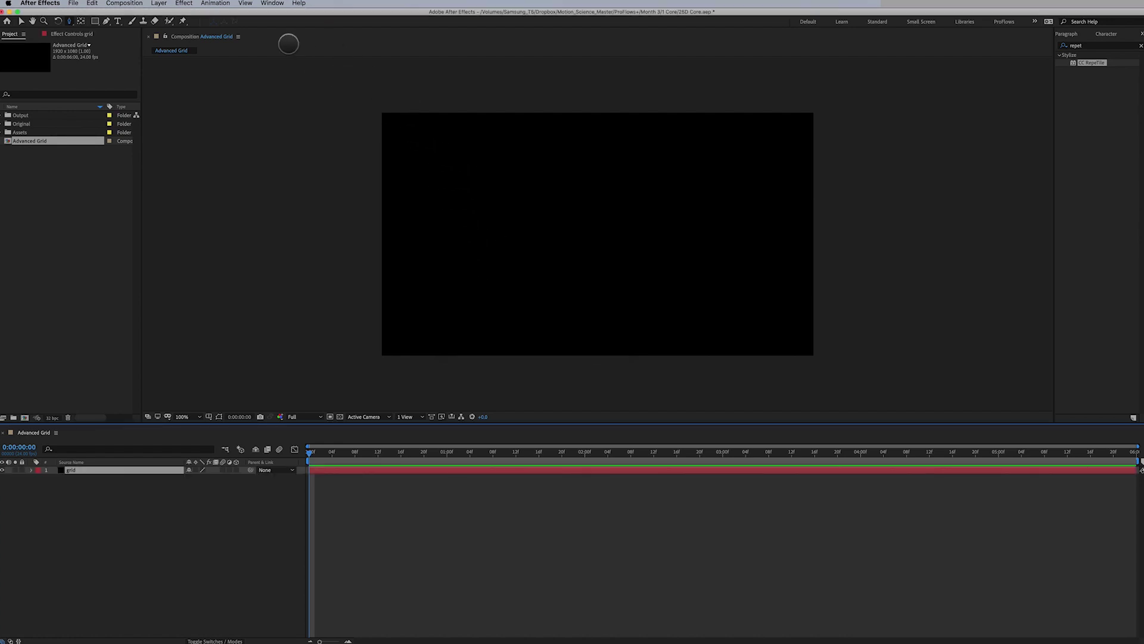
Step: Apply the Advanced Lightning effect to the grid solid and set its glow opacity to 0%
click(183, 3)
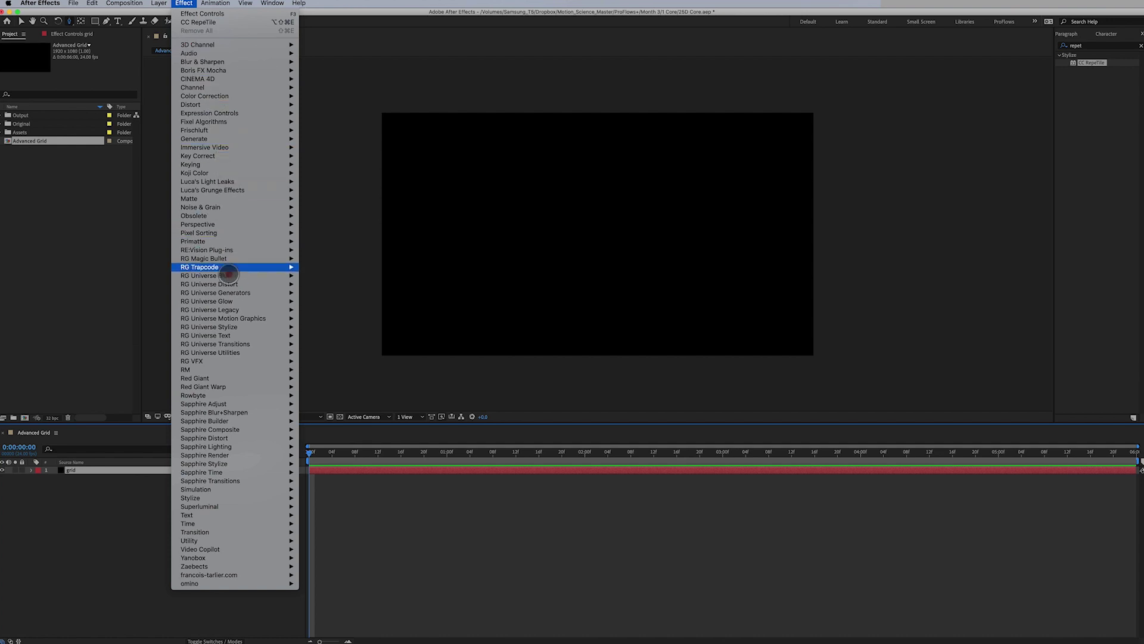
mouse_move(234, 139)
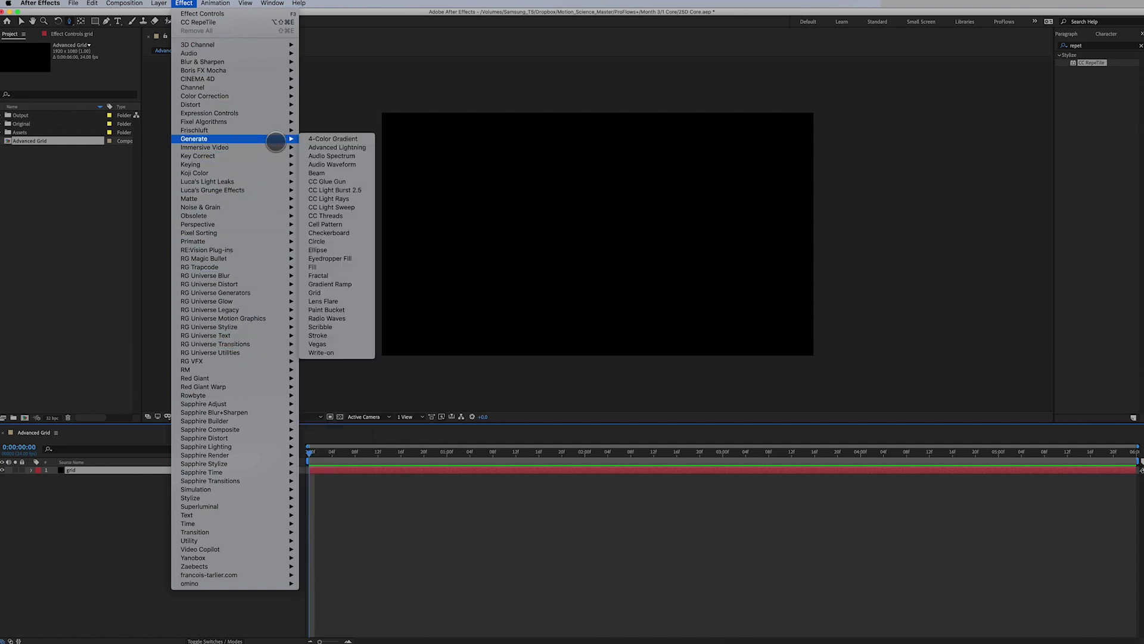
click(335, 148)
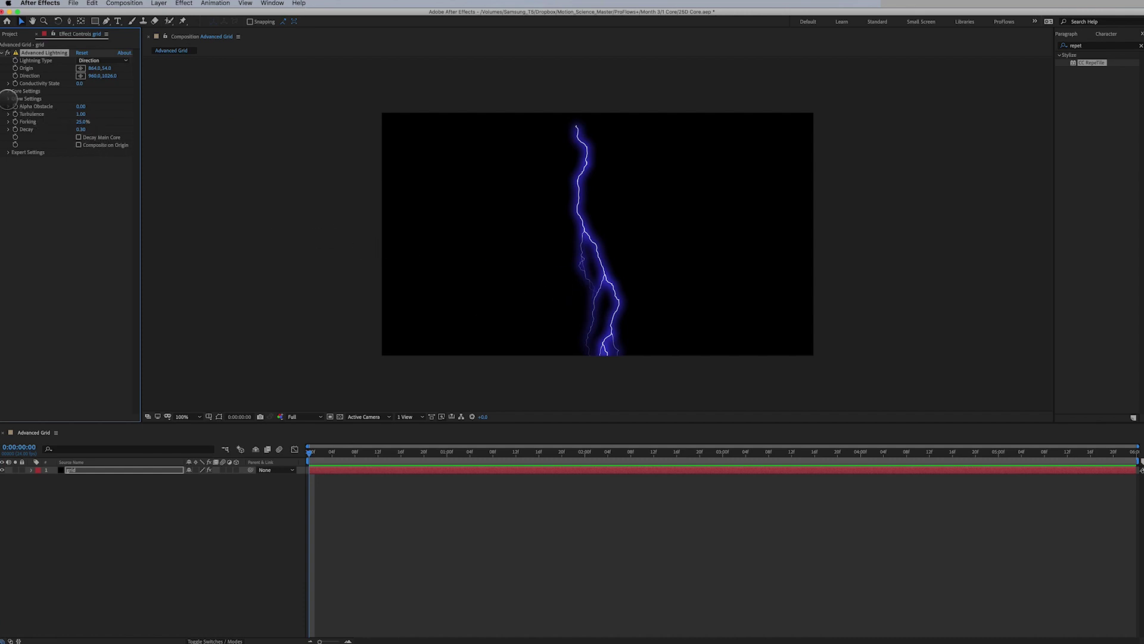
click(11, 99)
click(82, 112)
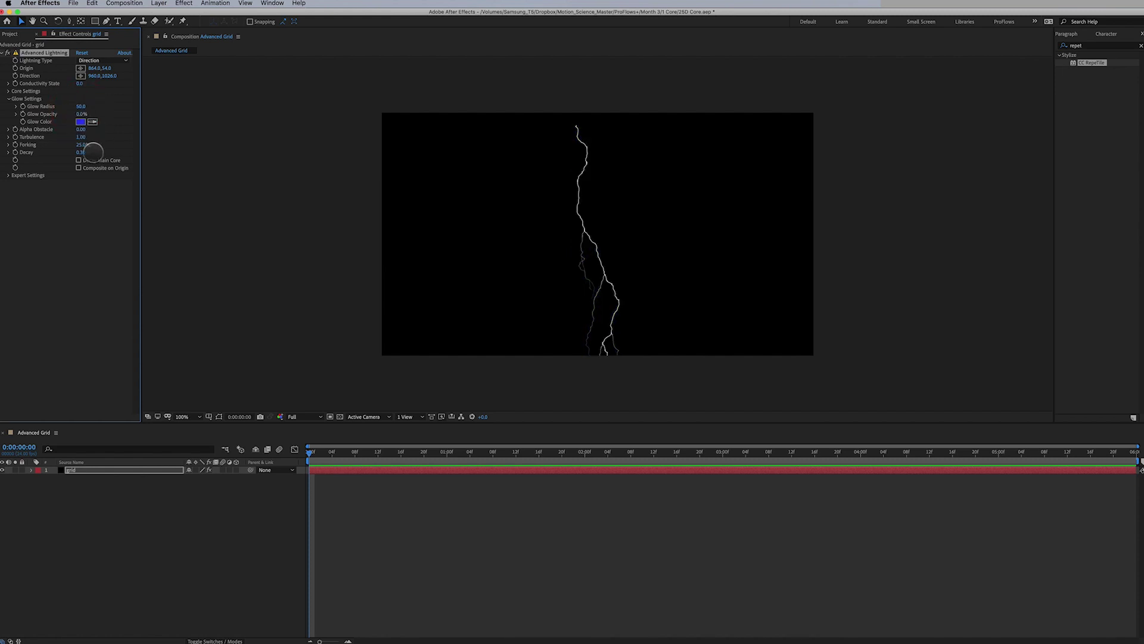
Step: Set the lightning type to Bouncy and the turbulence to 10
click(102, 60)
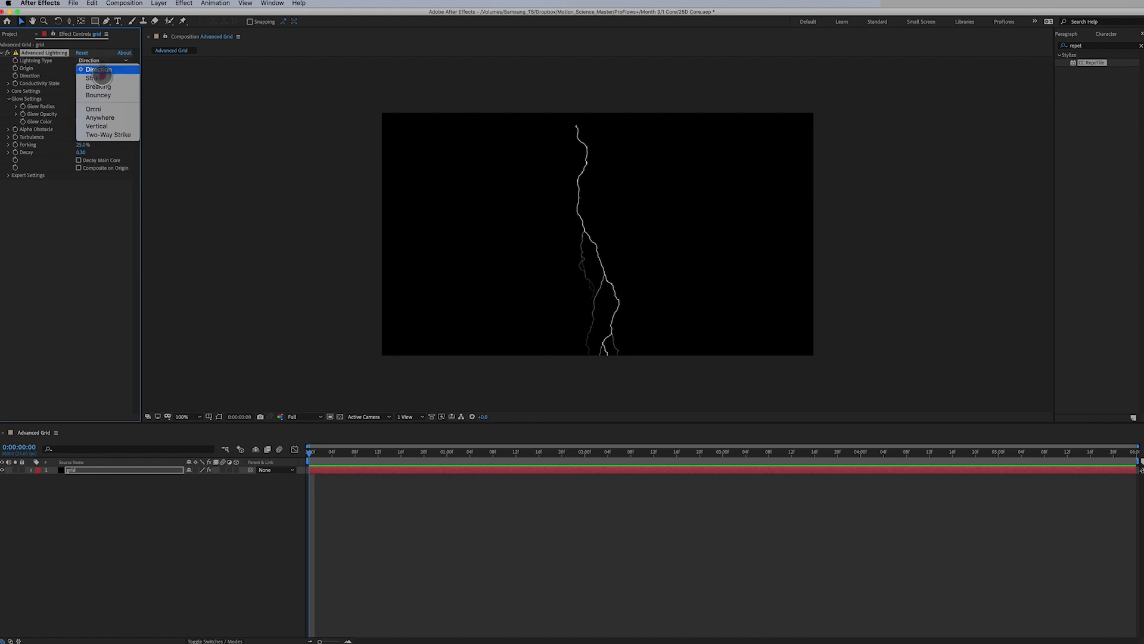
click(99, 95)
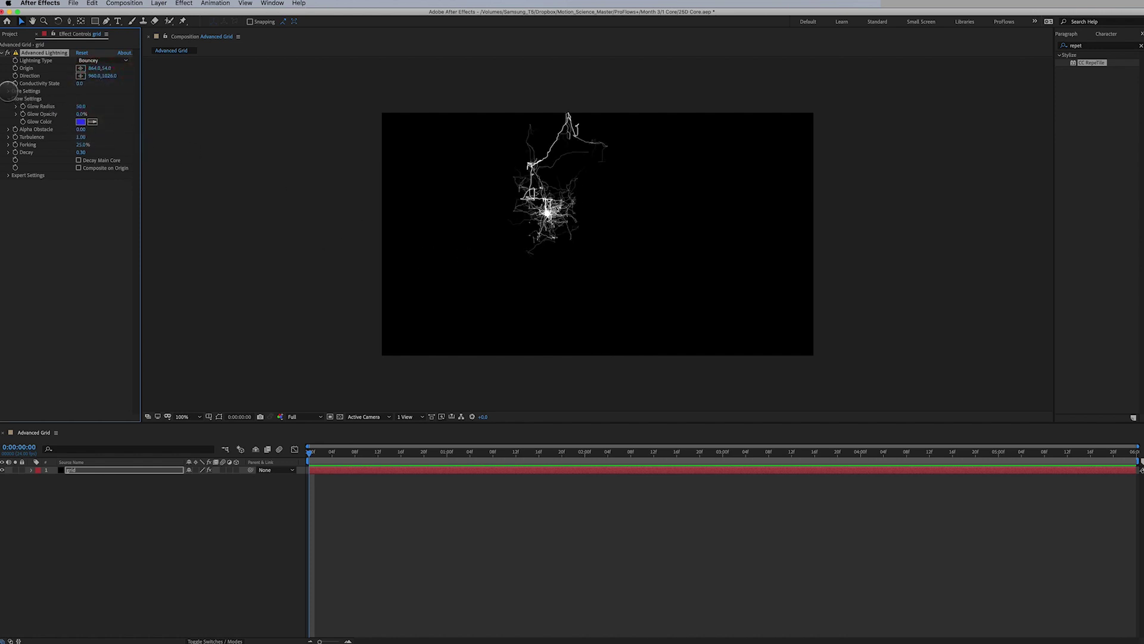
click(8, 91)
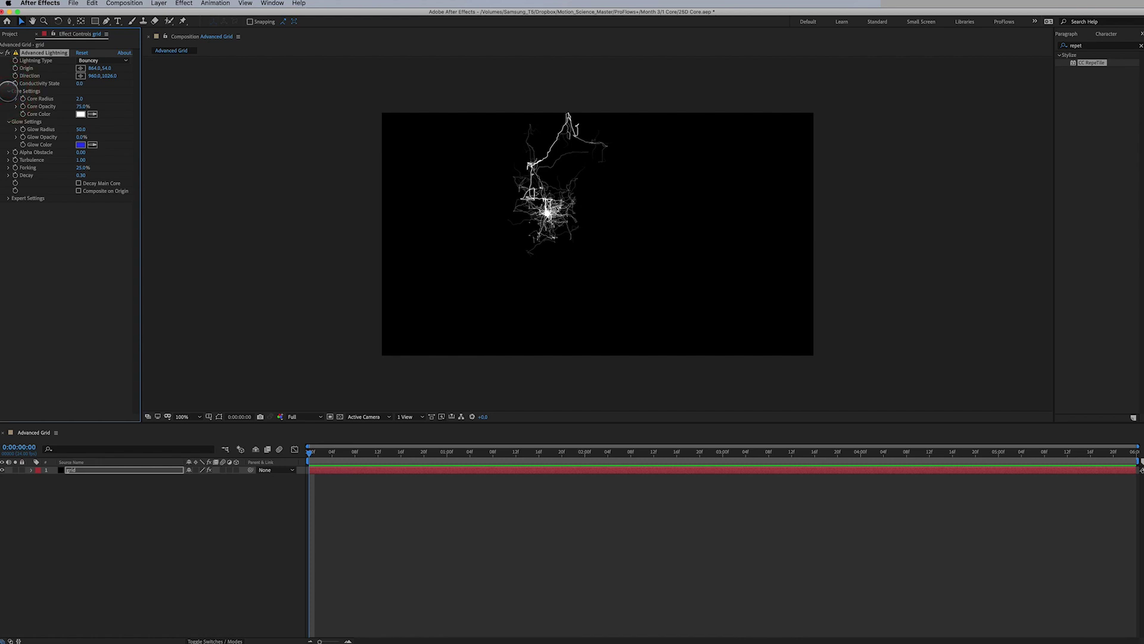
click(8, 91)
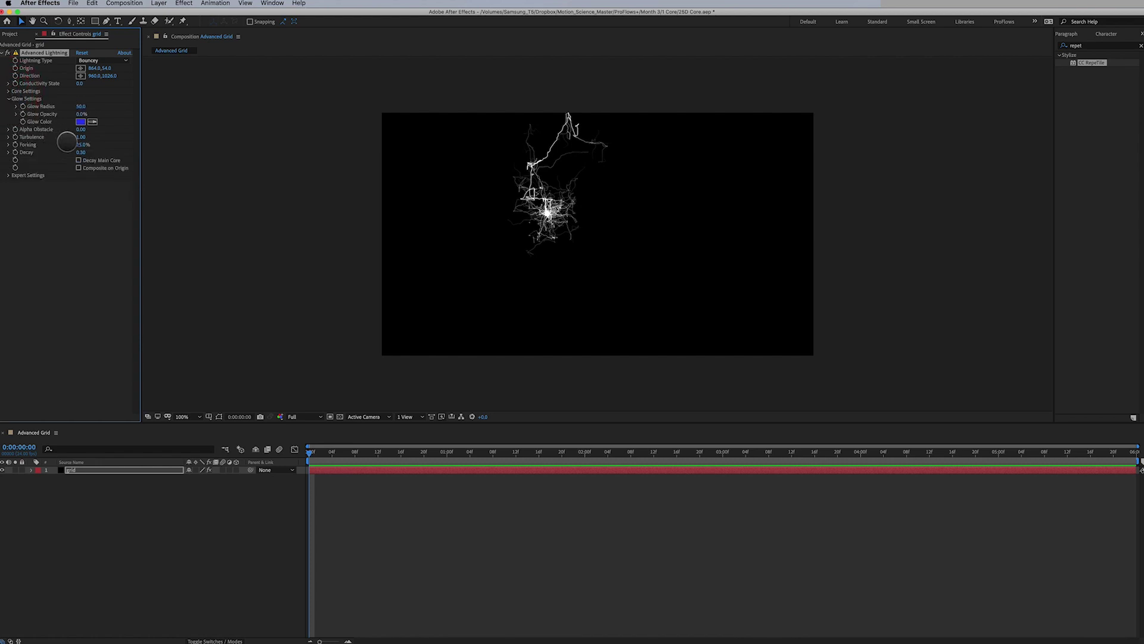
click(80, 136)
text(10)
key(Return)
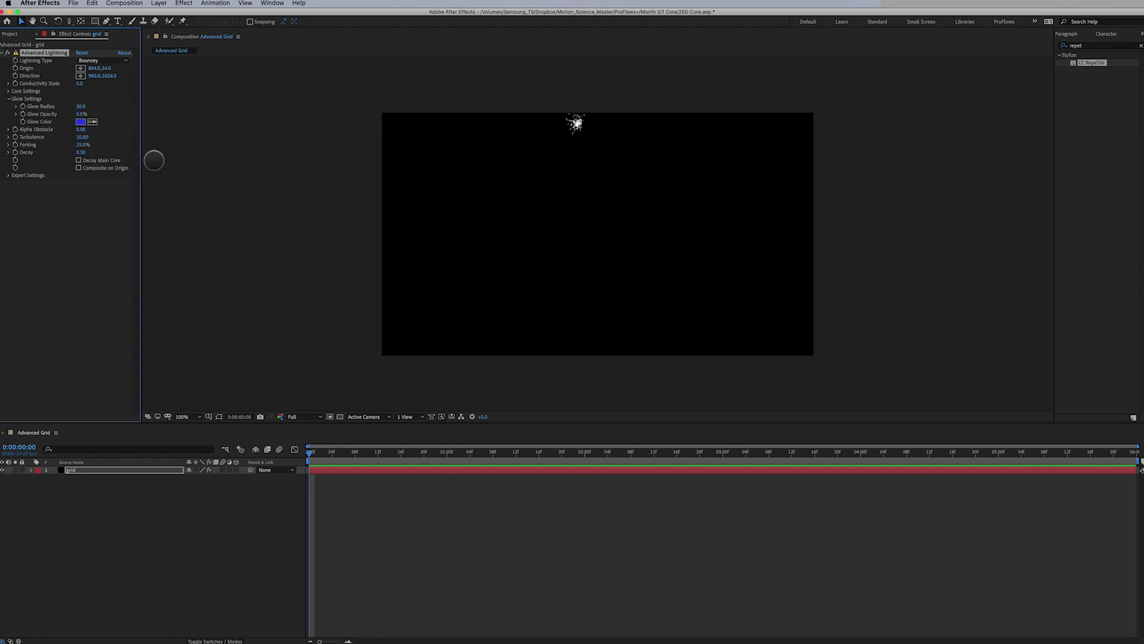
Step: Set the Complexity in the lightning's expert settings to 2
click(8, 175)
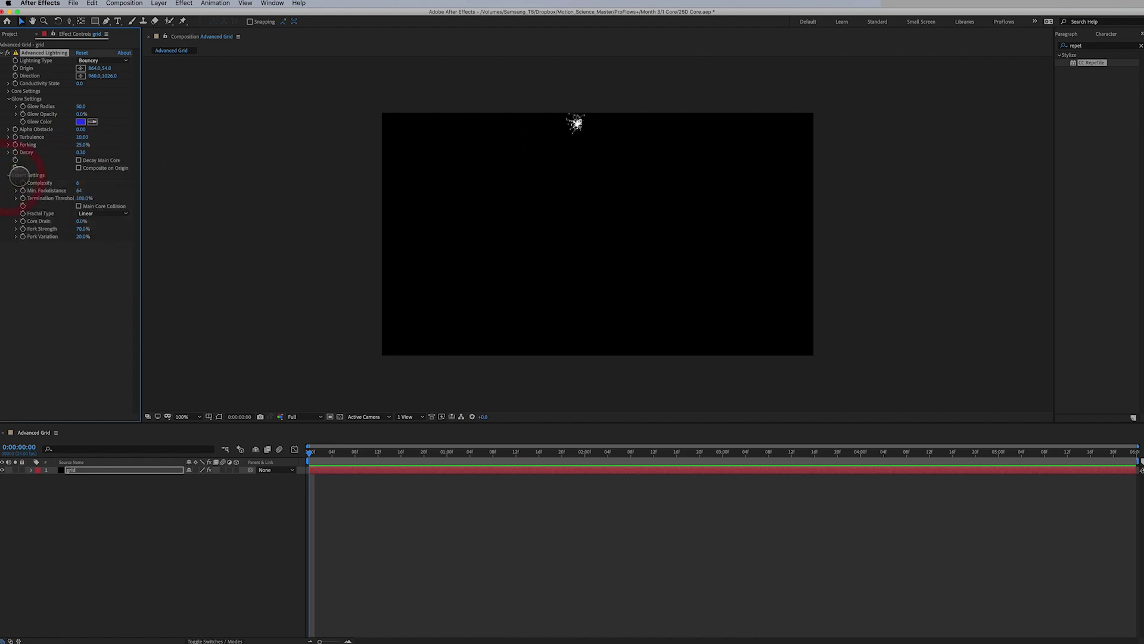
click(81, 183)
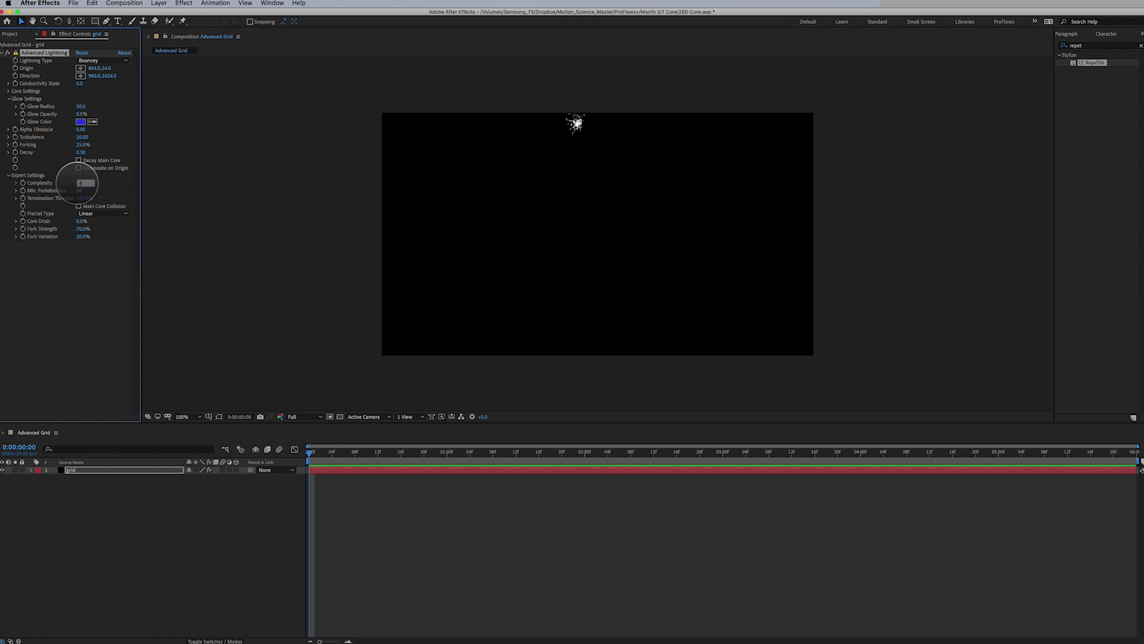
text(2)
key(Return)
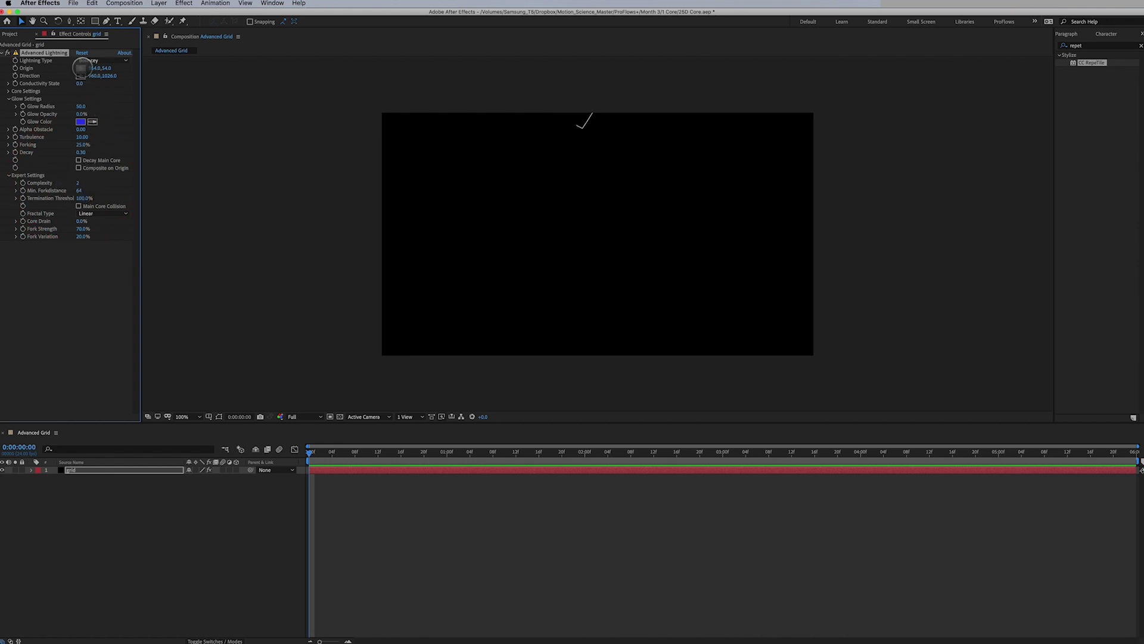
Step: Move the lightning's origin to about 448, 478 and lower its decay to 0.05
mouse_move(101, 68)
mouse_down()
mouse_move(417, 95)
mouse_move(171, 110)
mouse_move(86, 70)
mouse_up()
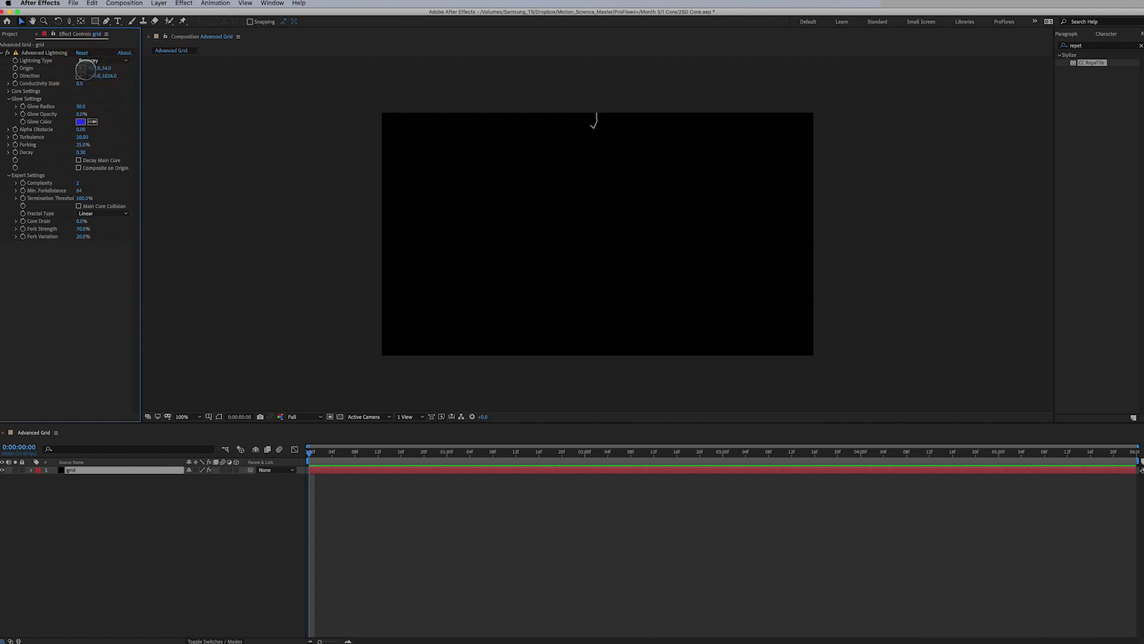
click(81, 68)
click(523, 217)
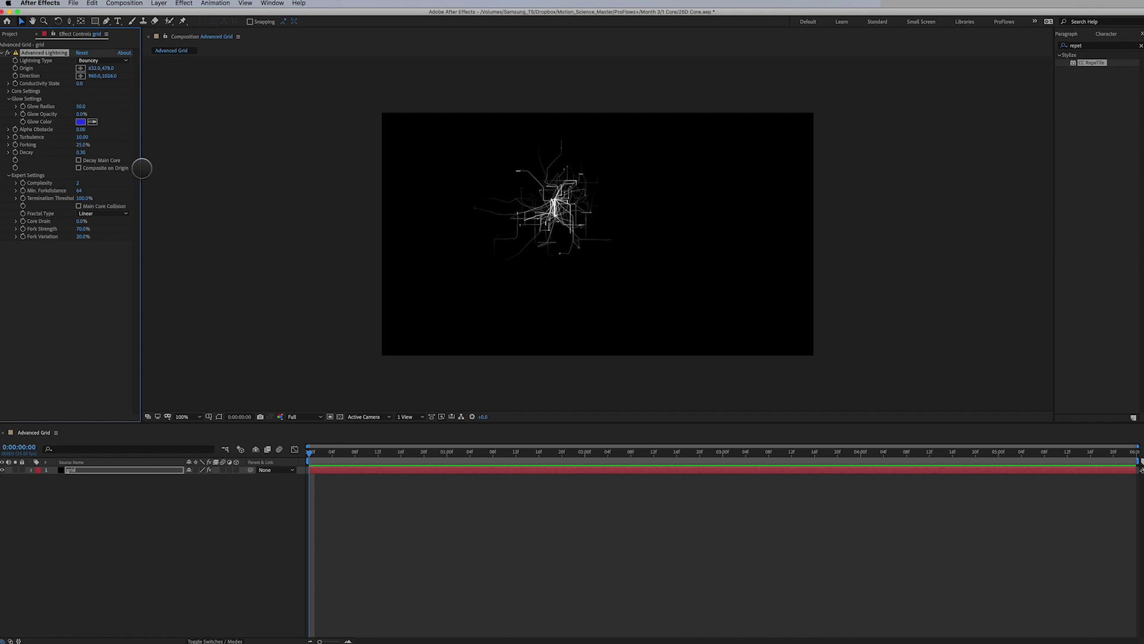
drag(81, 152, 79, 165)
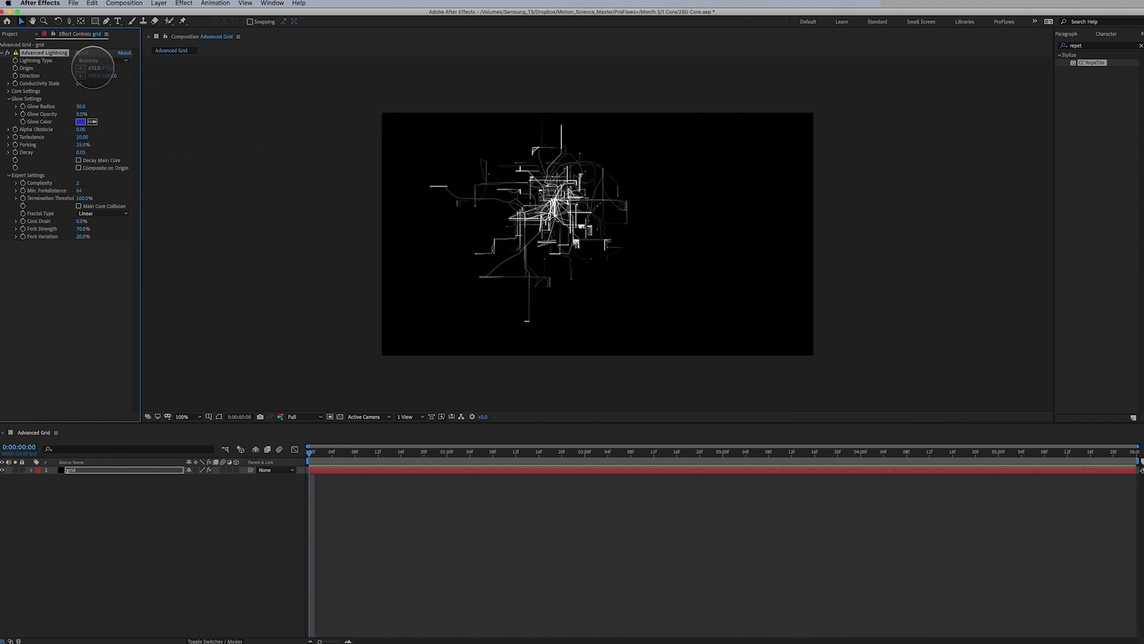
drag(94, 68, 10, 67)
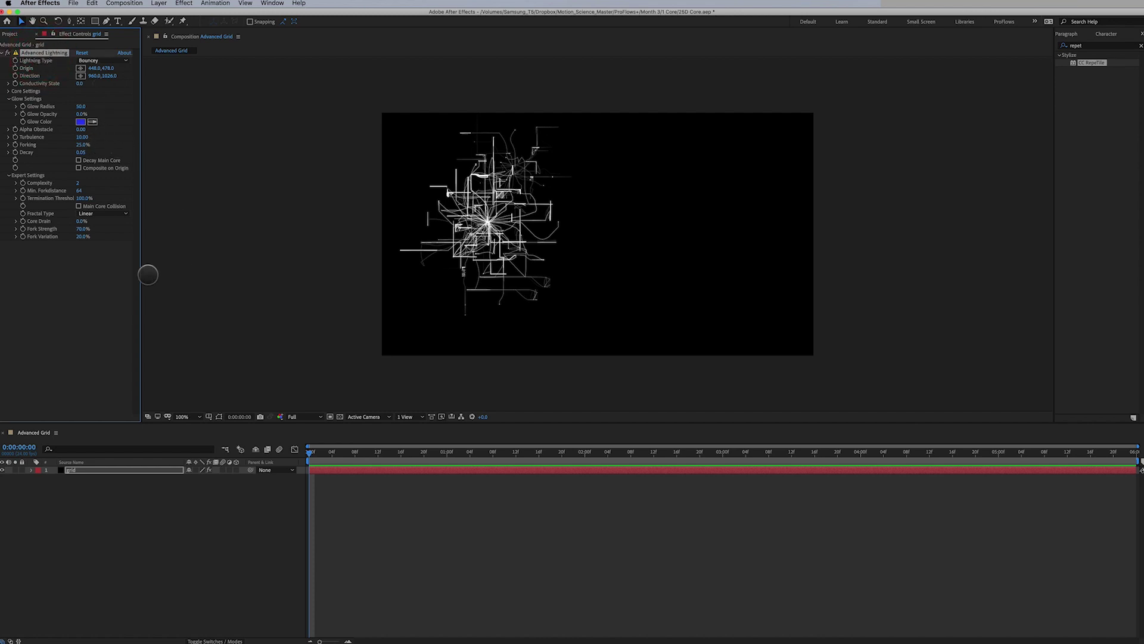
Step: Duplicate the Advanced Lightning effect with the copy composited on original, and move the first effect's origin to about 1076, 478
key(super+d)
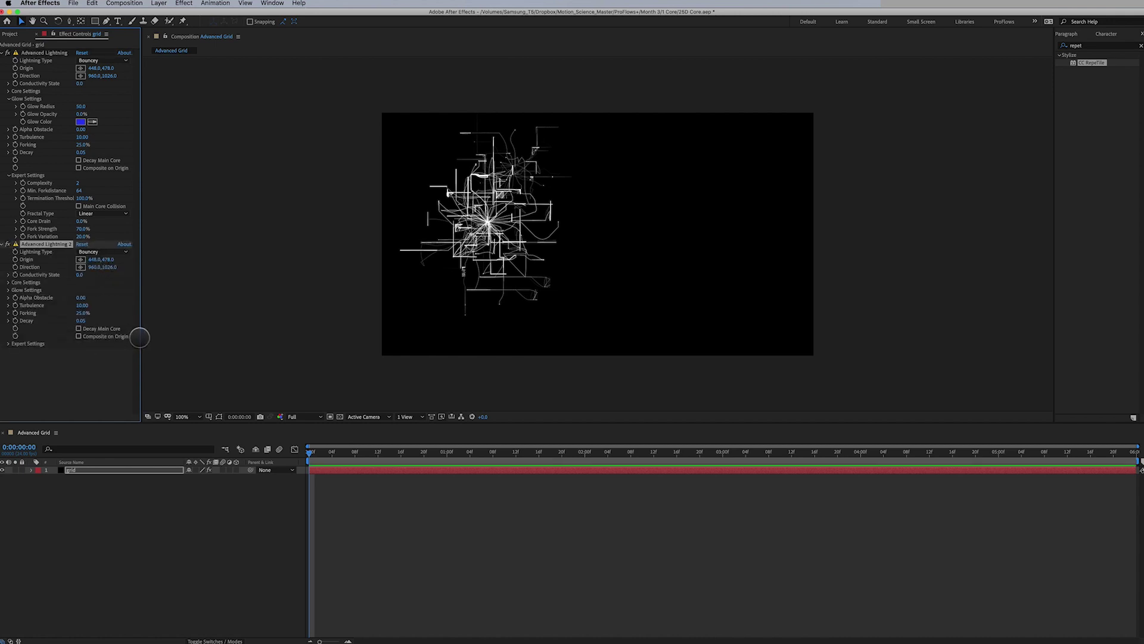
drag(140, 334, 180, 340)
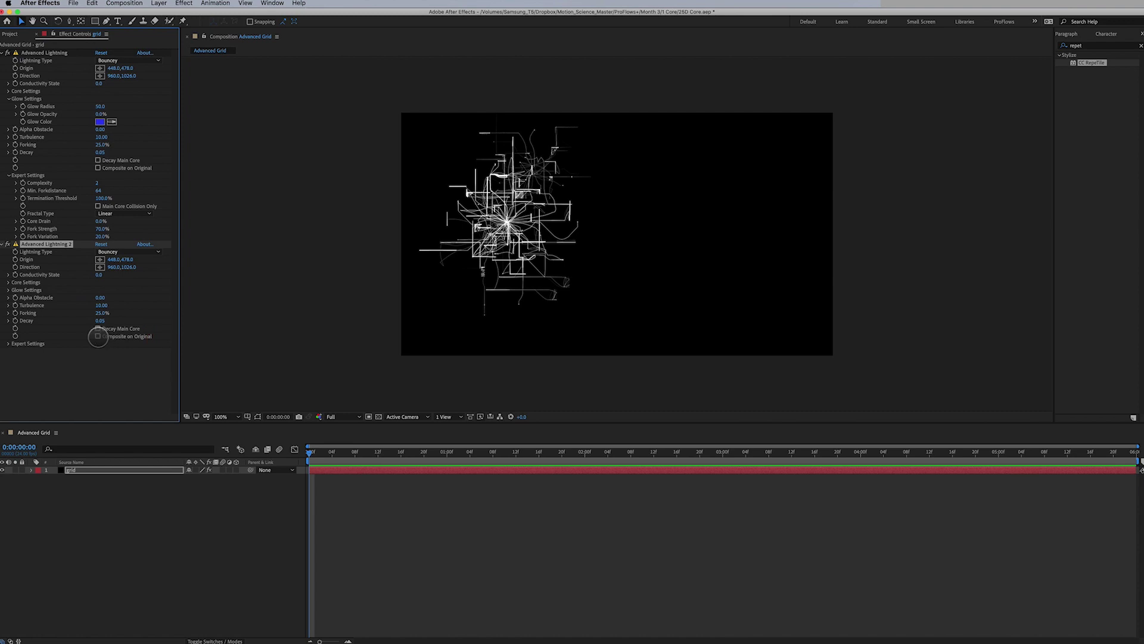
click(98, 336)
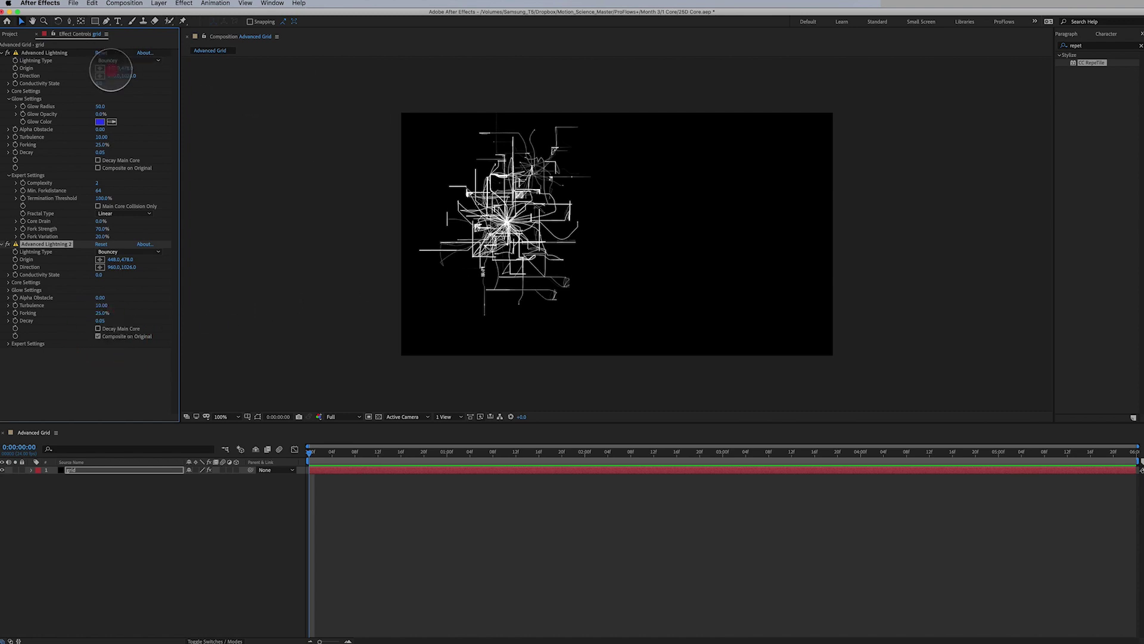
drag(113, 68, 452, 108)
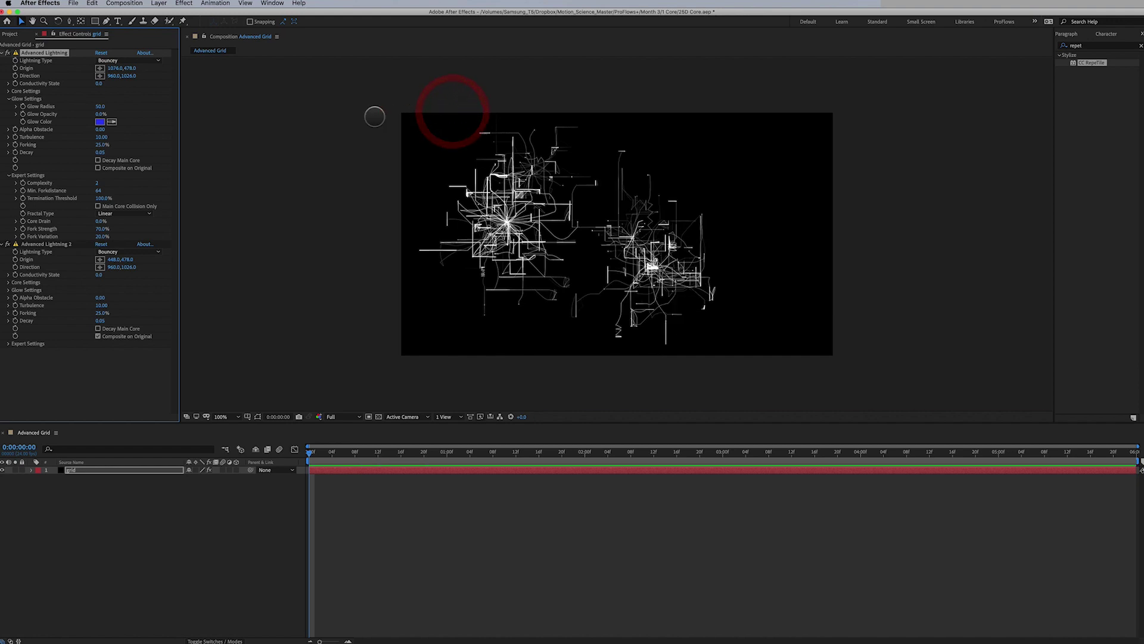
Step: Duplicate the lightning effect twice more, placing the copies' origins at about 1630, 195 and 1028, 18, with direction X at about 1523
click(36, 244)
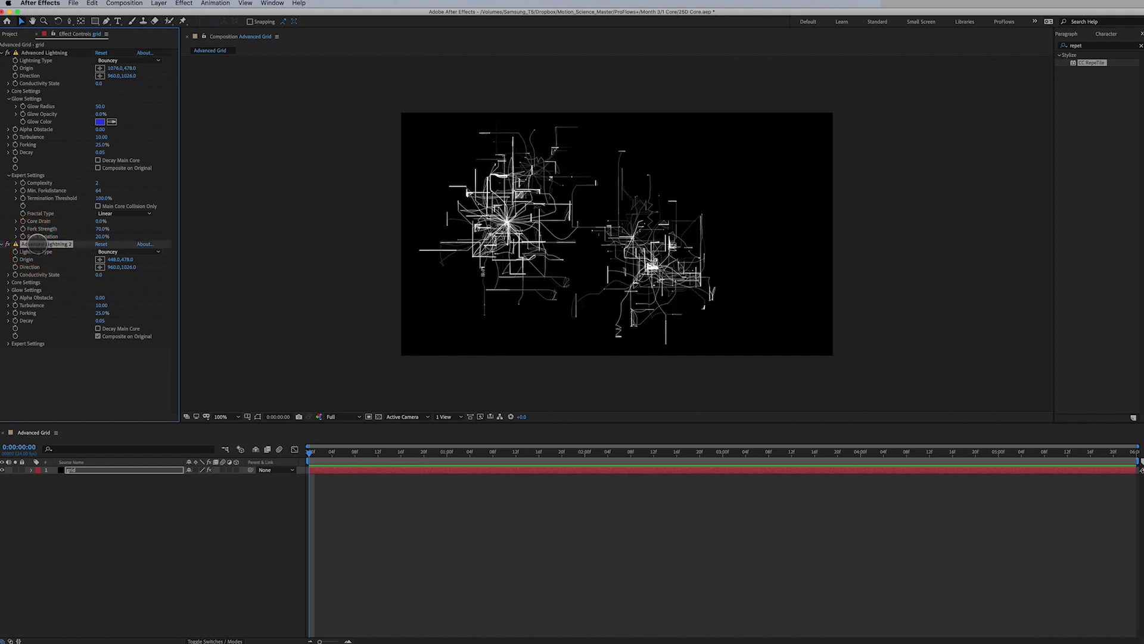
key(ctrl+d)
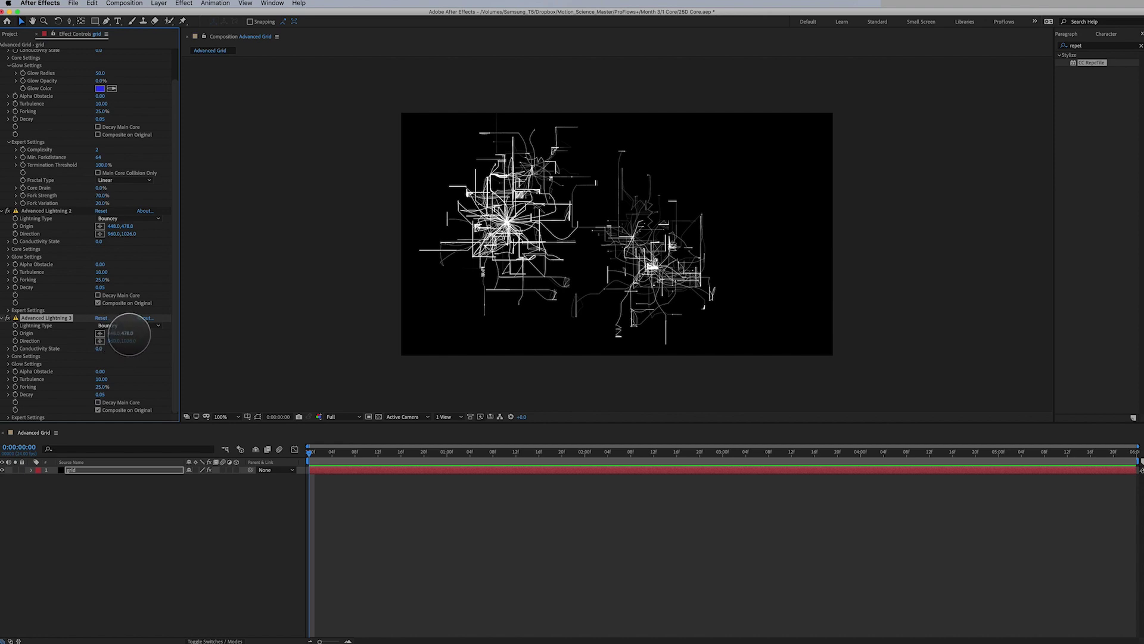
drag(127, 333, 133, 295)
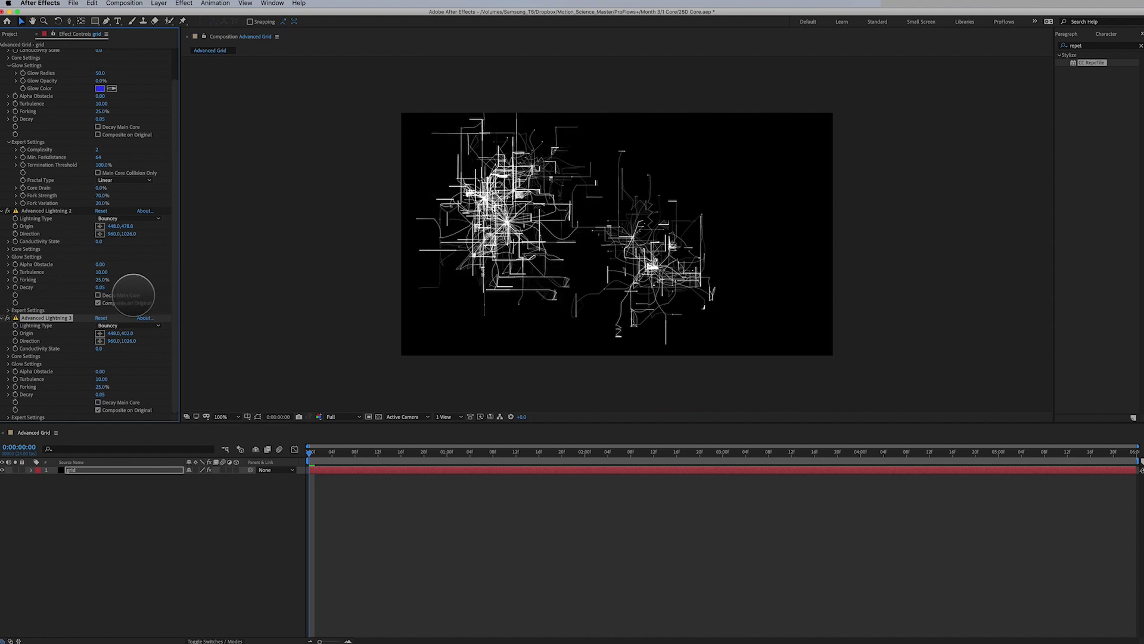
drag(114, 333, 614, 310)
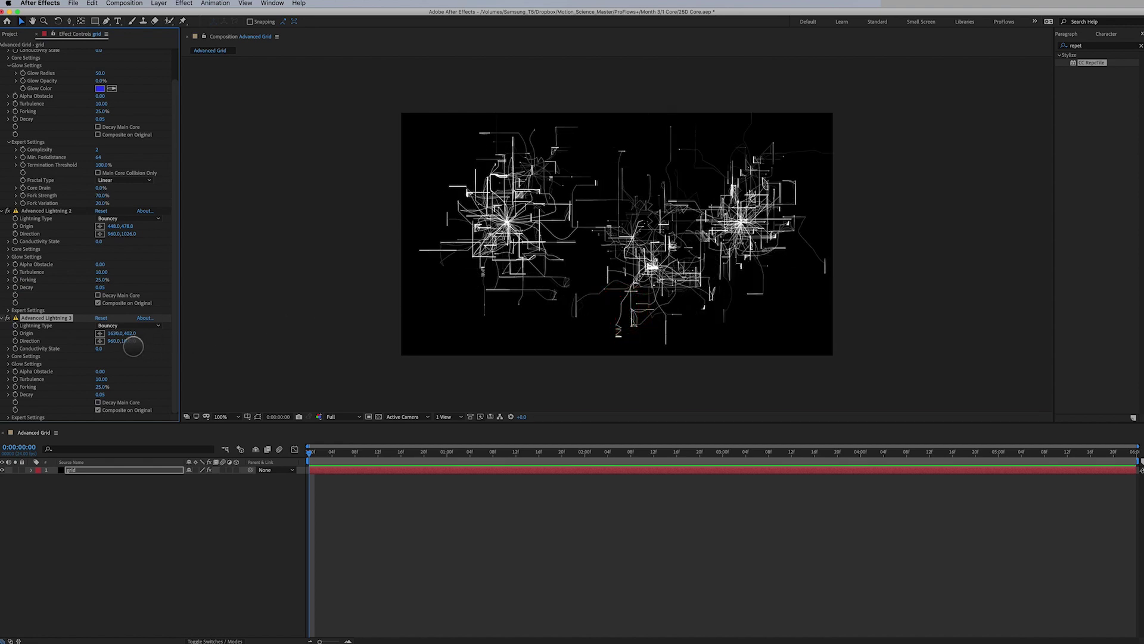
drag(128, 333, 365, 345)
click(125, 333)
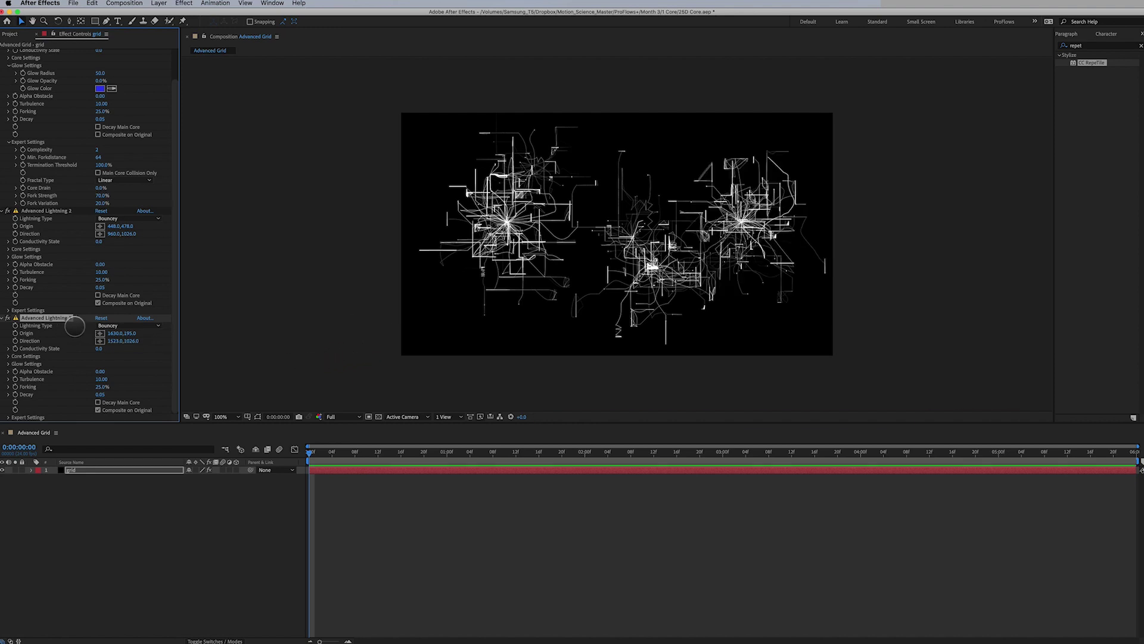
key(ctrl+d)
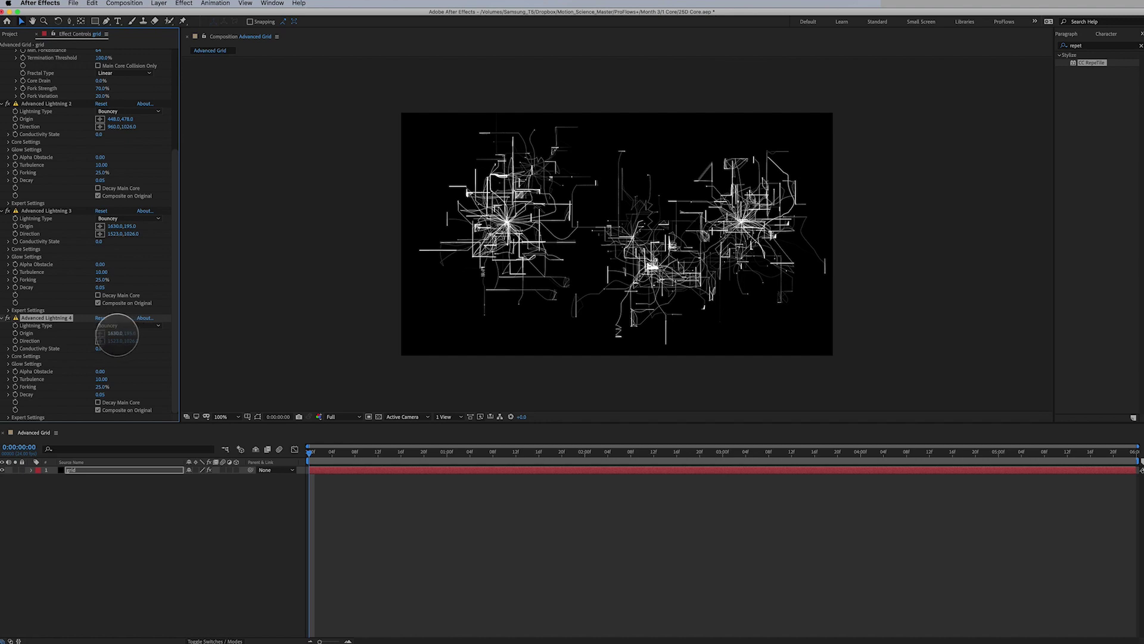
drag(126, 334, 4, 487)
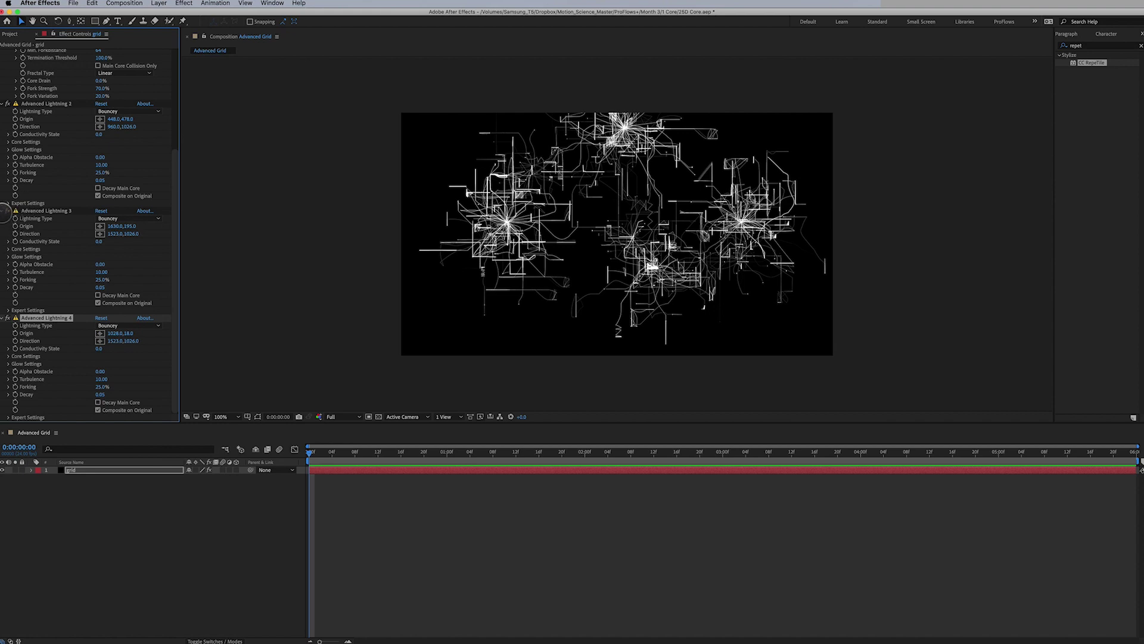
Step: Collapse the settings of all four Advanced Lightning effects
click(3, 210)
scroll(15, 77, up, 3)
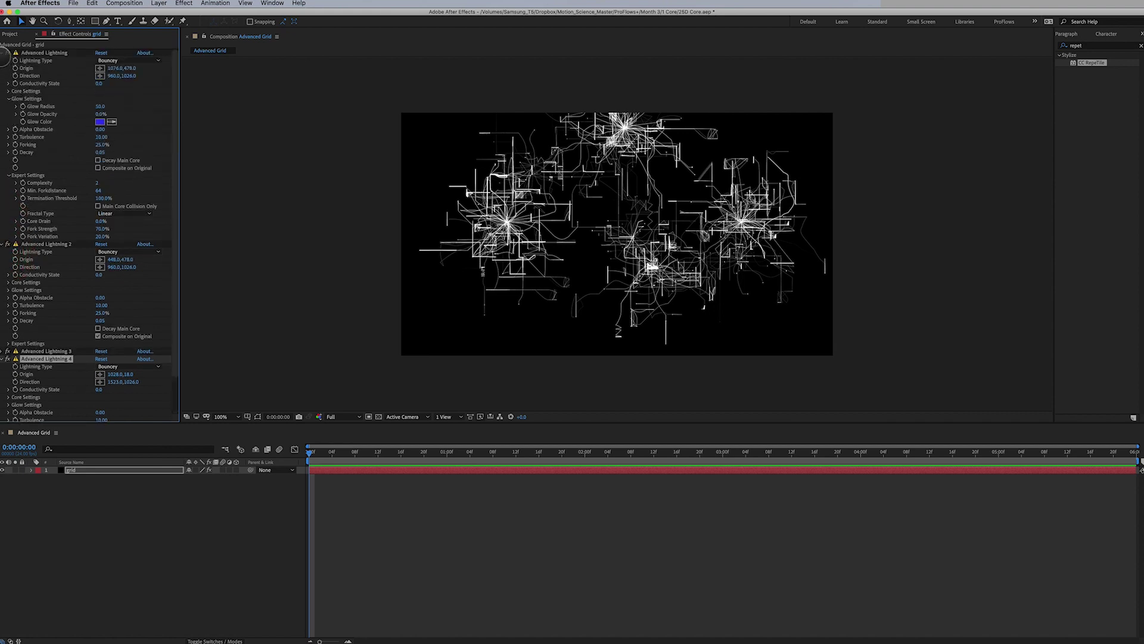
click(3, 52)
click(3, 60)
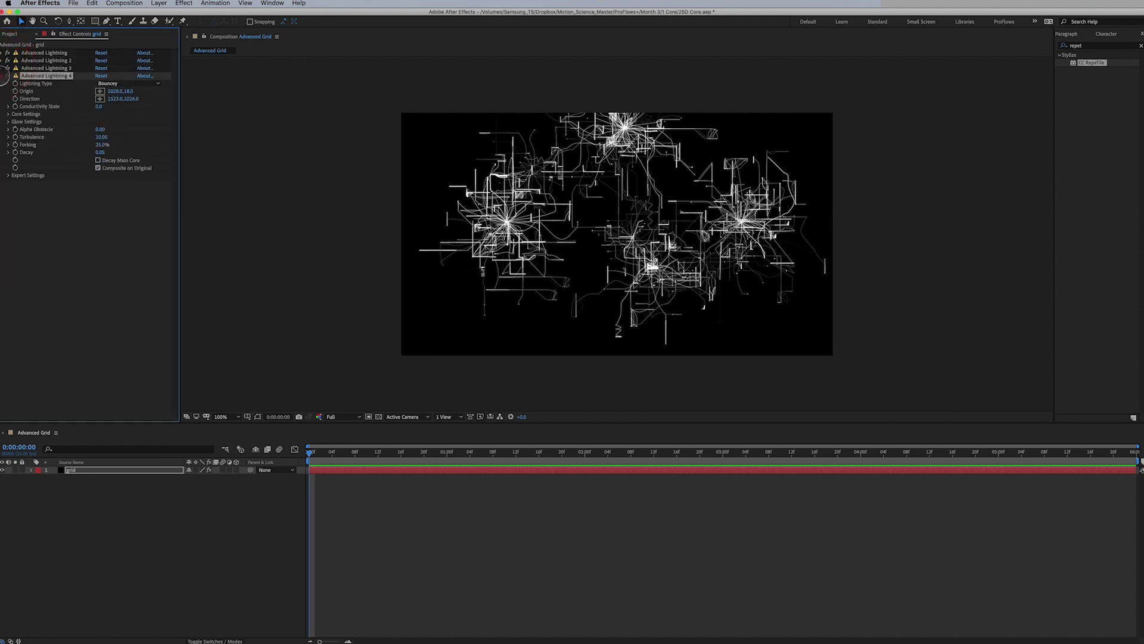
click(4, 76)
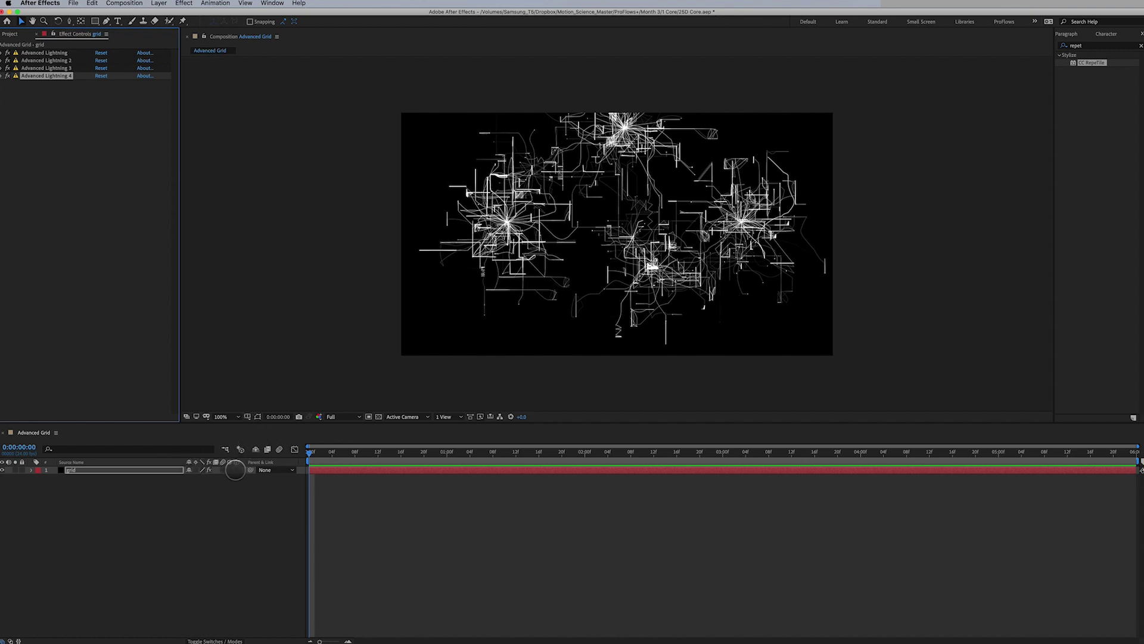
Step: Make the grid layer 3D and set its X rotation to -90°
click(144, 467)
key(r)
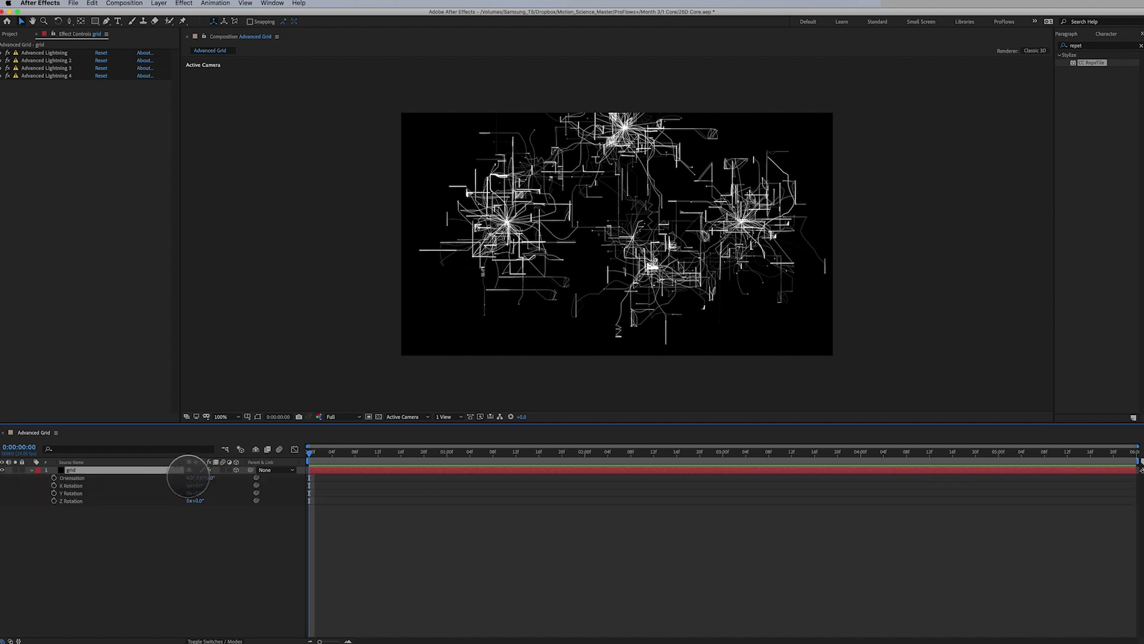
click(197, 485)
key(BackSpace)
key(Return)
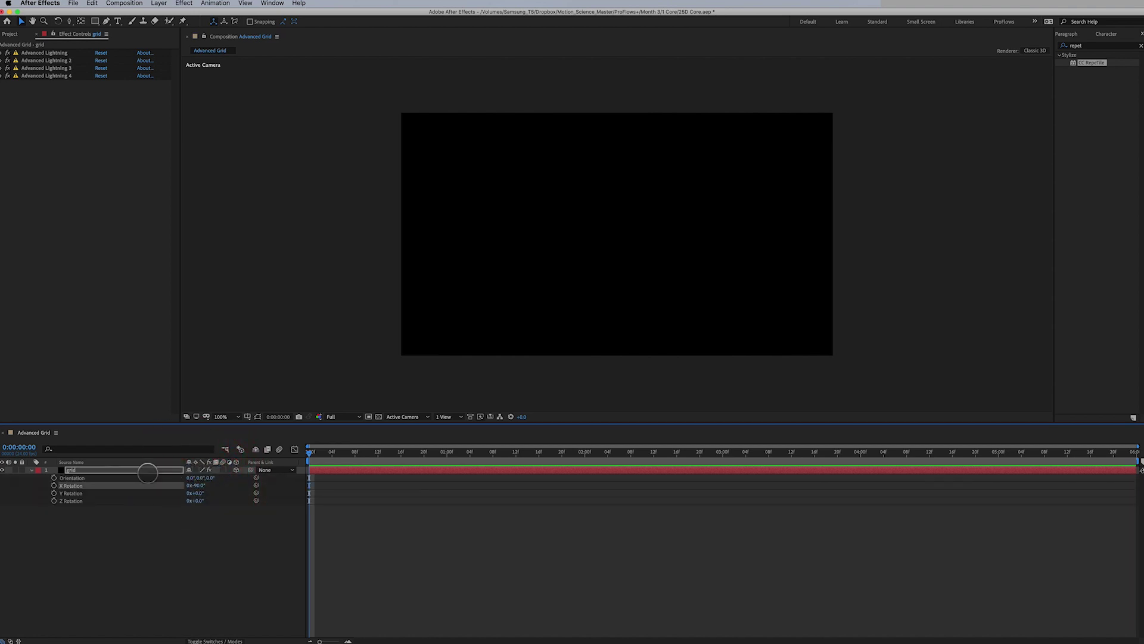
click(138, 472)
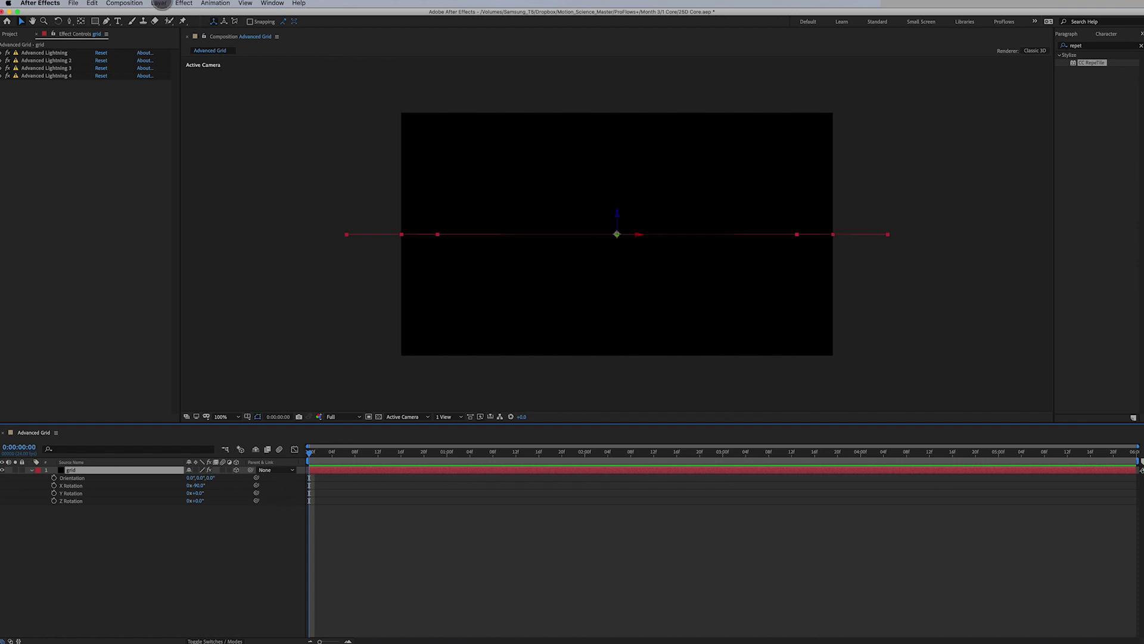
Step: Add a one-node 35mm camera with depth of field enabled
click(160, 3)
mouse_move(178, 13)
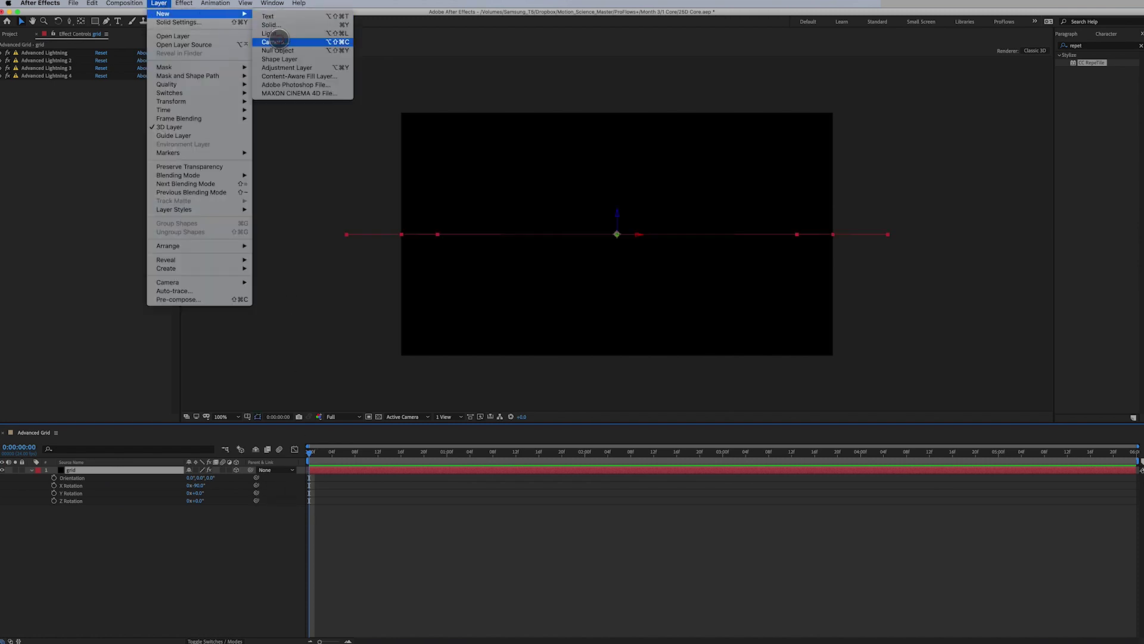
click(273, 41)
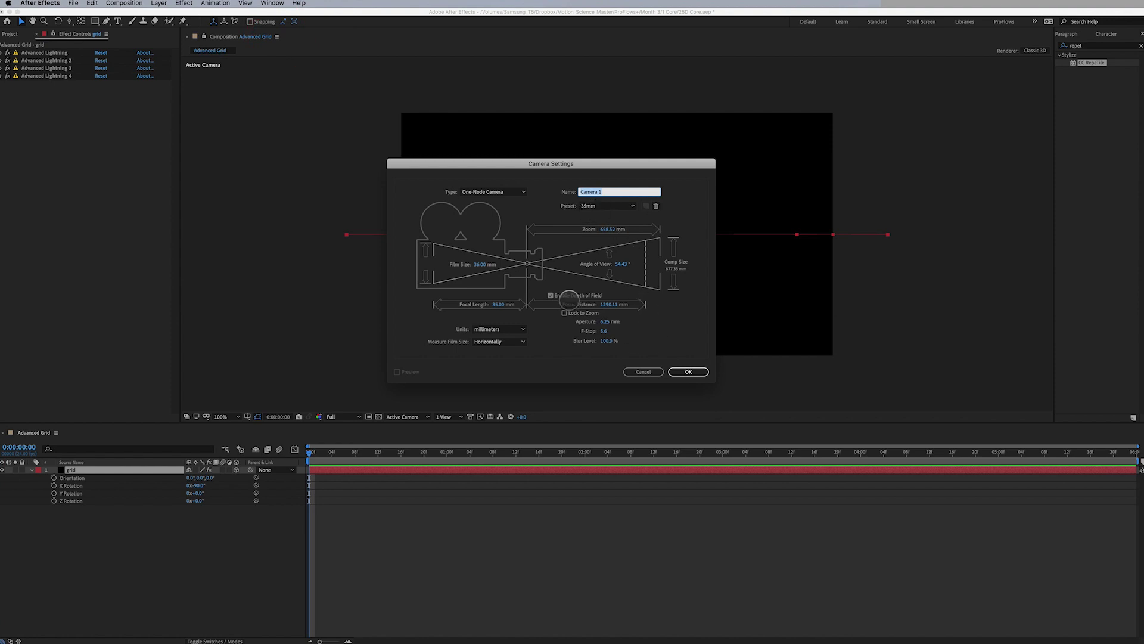
click(687, 371)
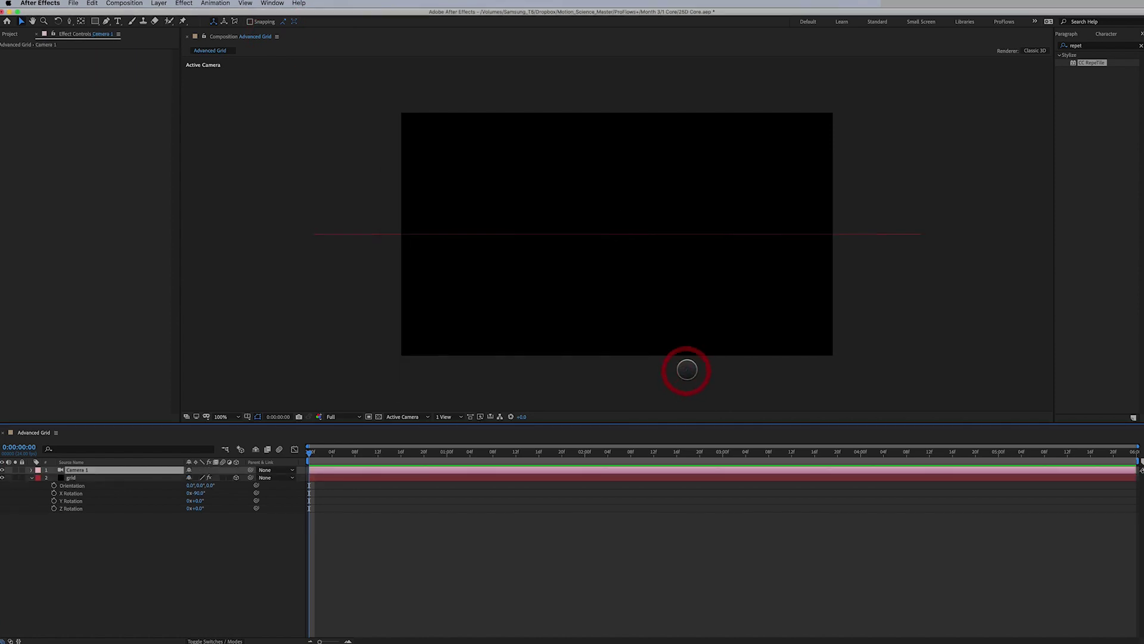
Step: Reveal the camera's rotation properties and set its X rotation to -15°
key(r)
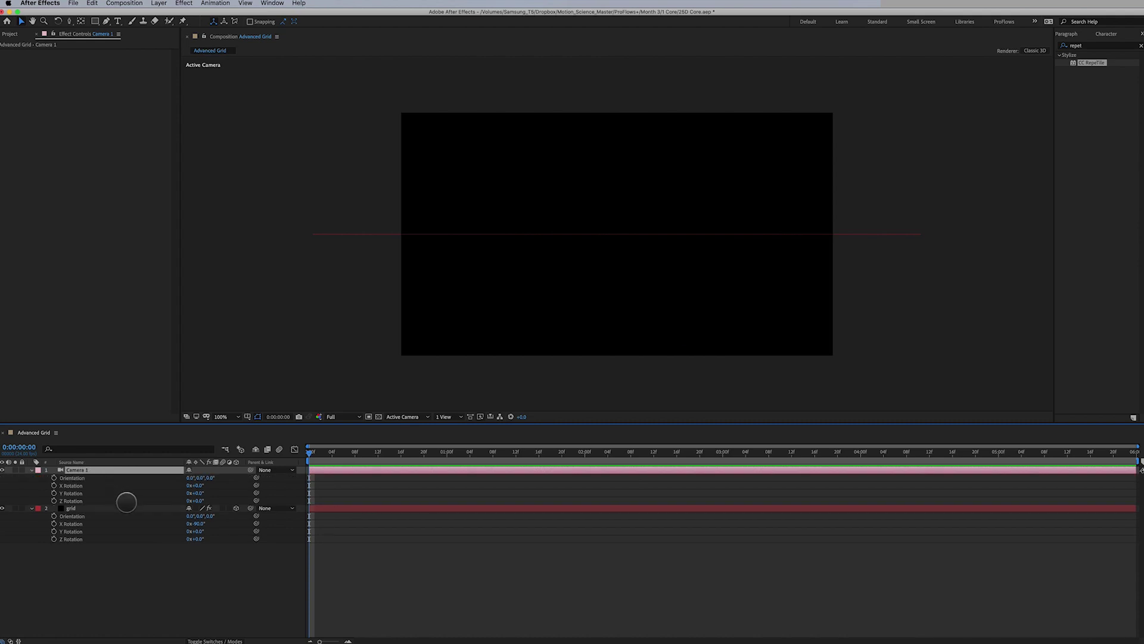
drag(197, 486, 206, 486)
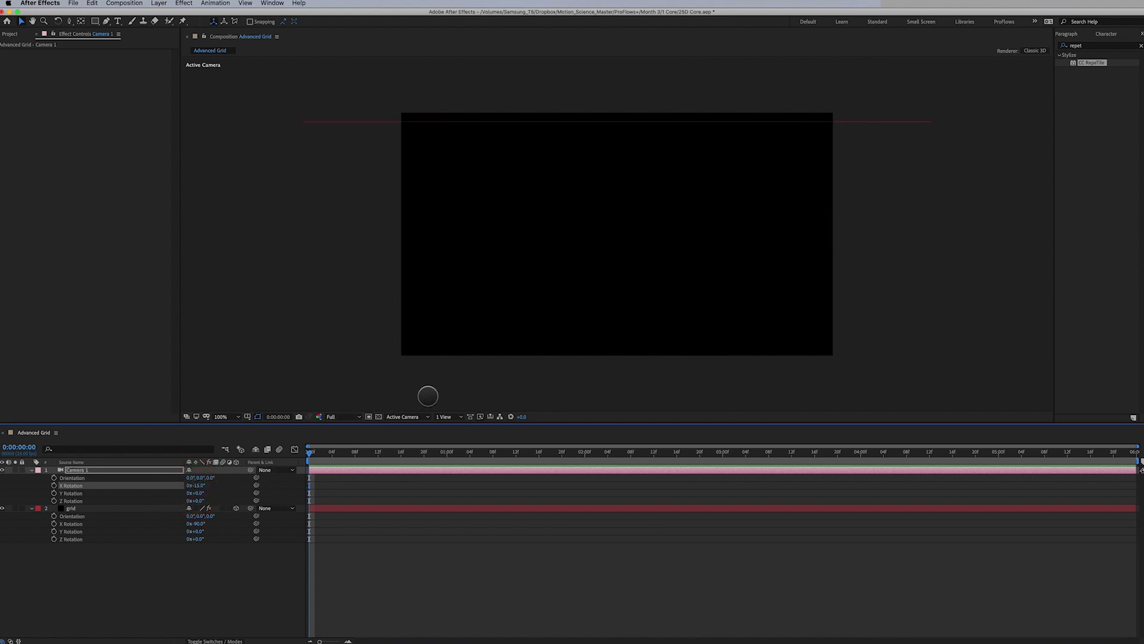
click(549, 283)
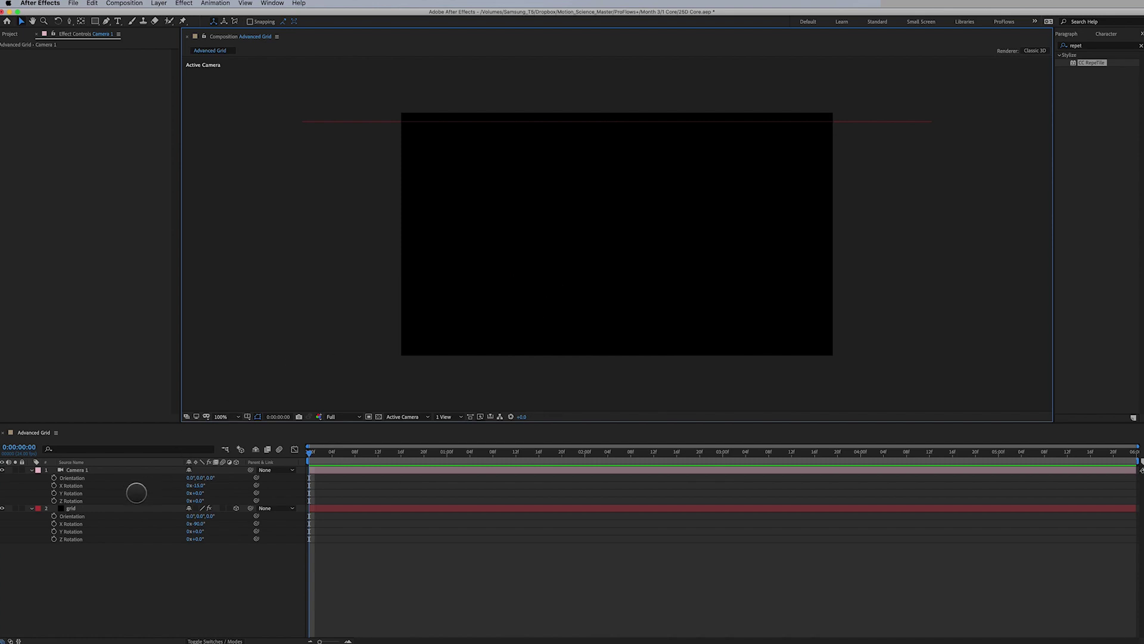
Step: Track the camera upward so the flat grid lies across the lower half of the frame
click(114, 470)
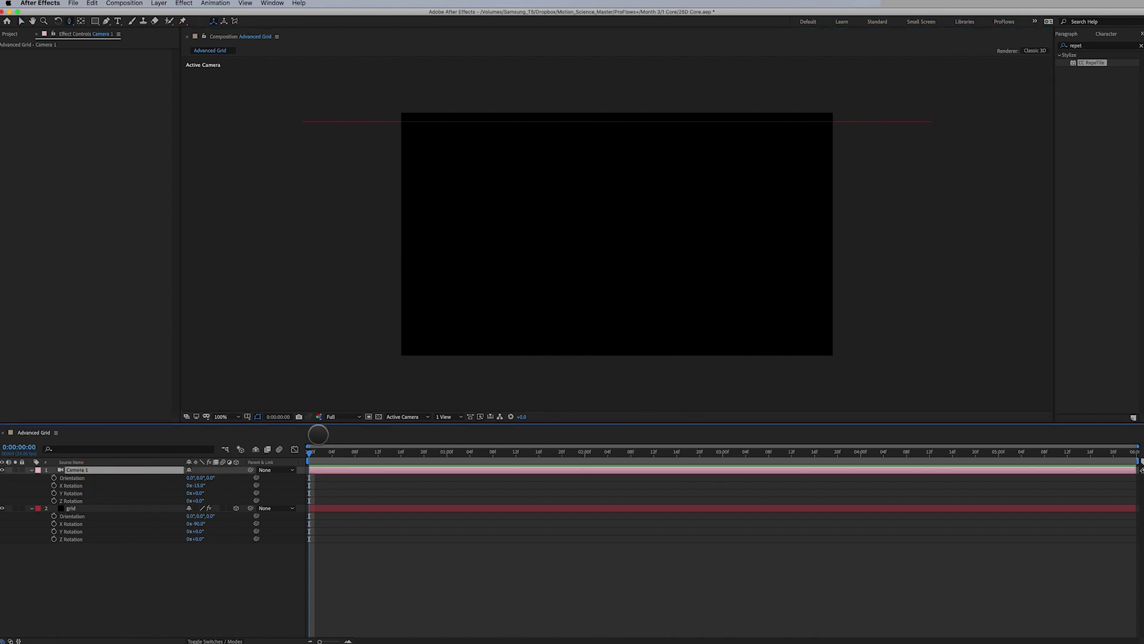
key(c)
drag(531, 275, 537, 424)
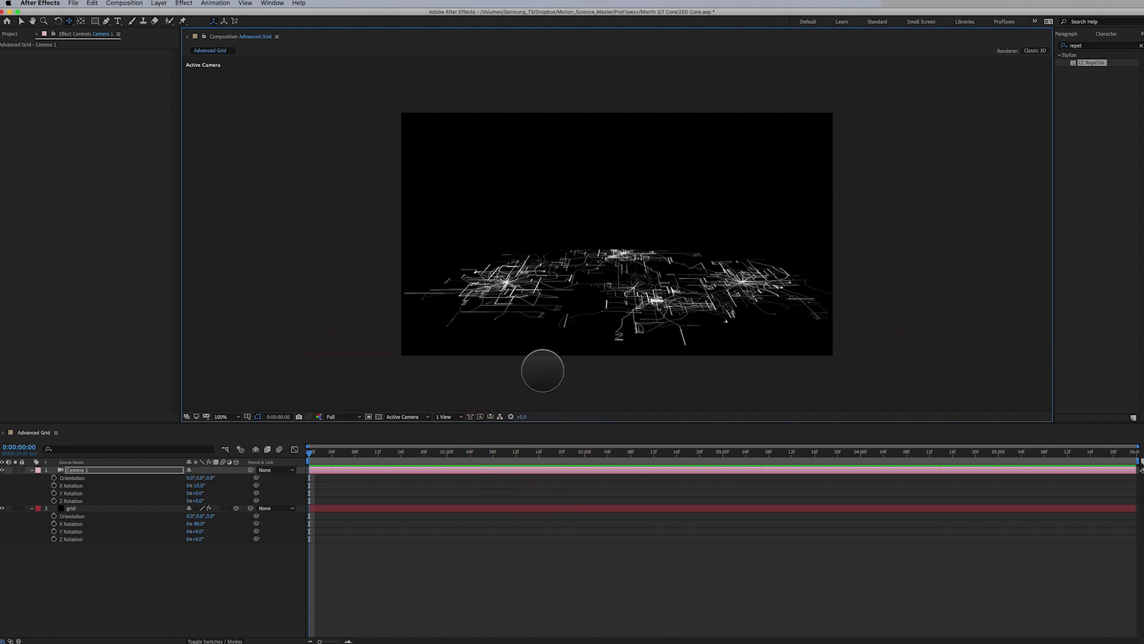
Step: Apply the CC RepeTile effect to the grid layer
click(108, 509)
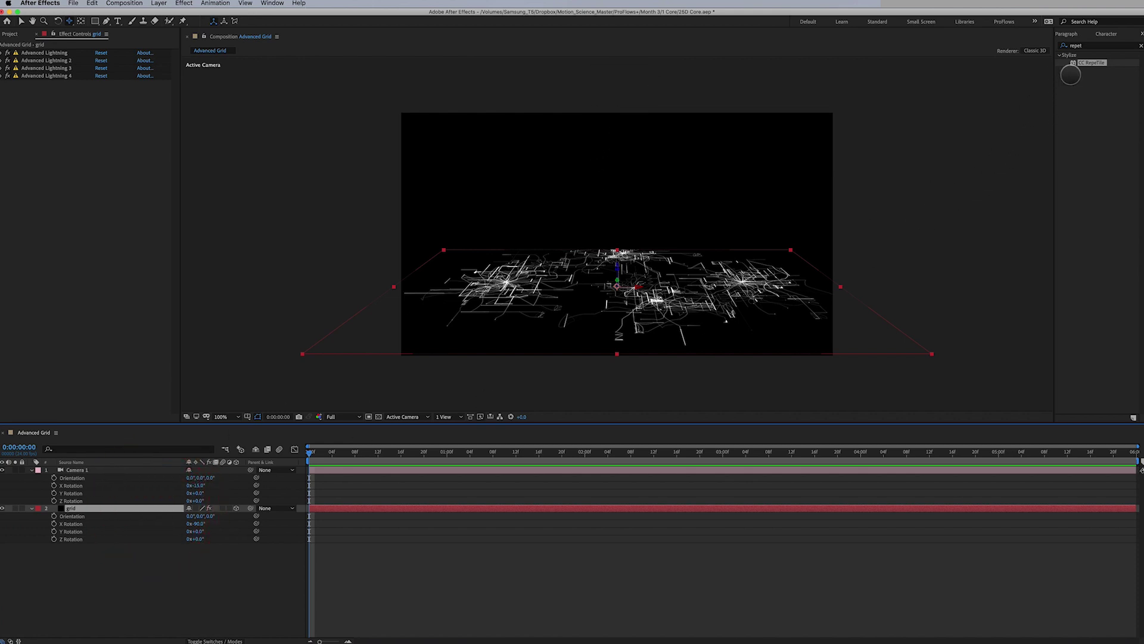
click(1085, 45)
text(repeti)
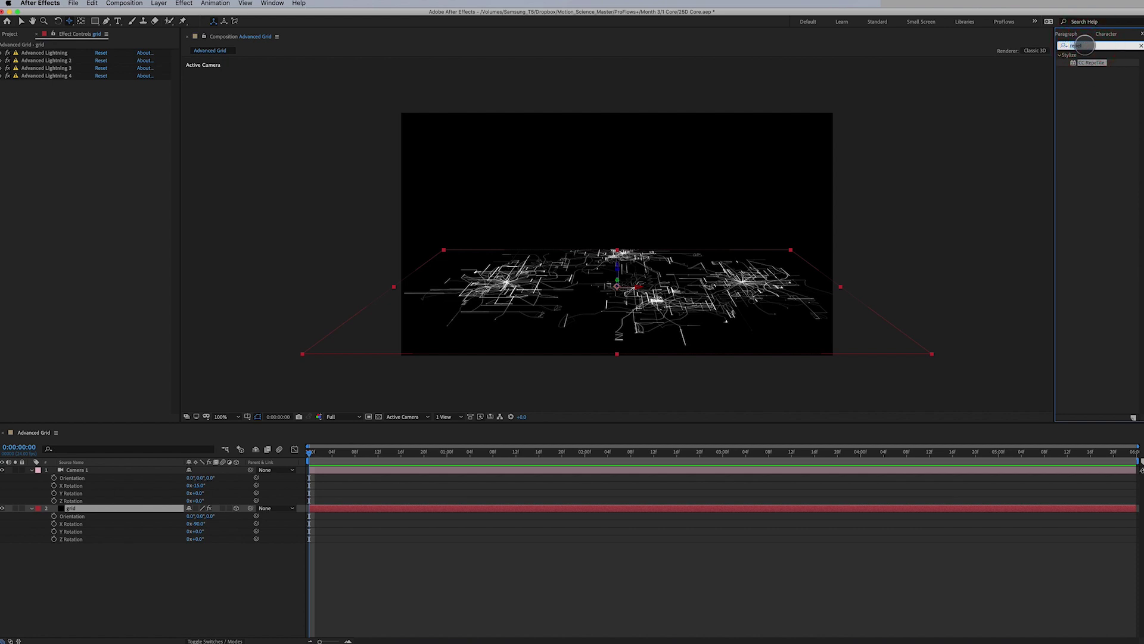
text(l)
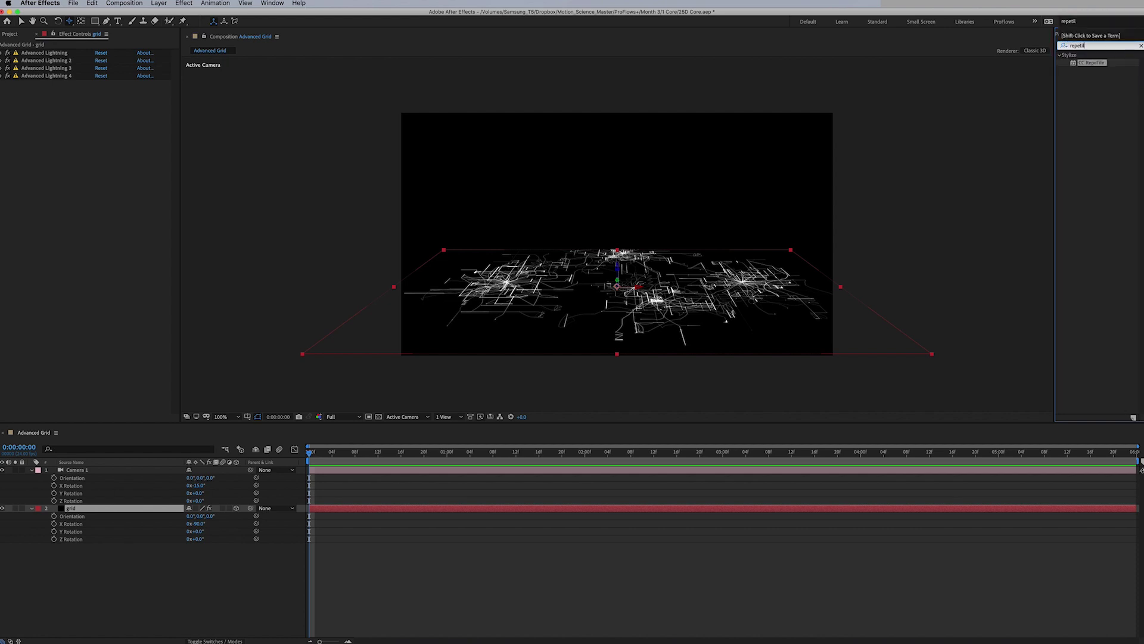
click(1079, 63)
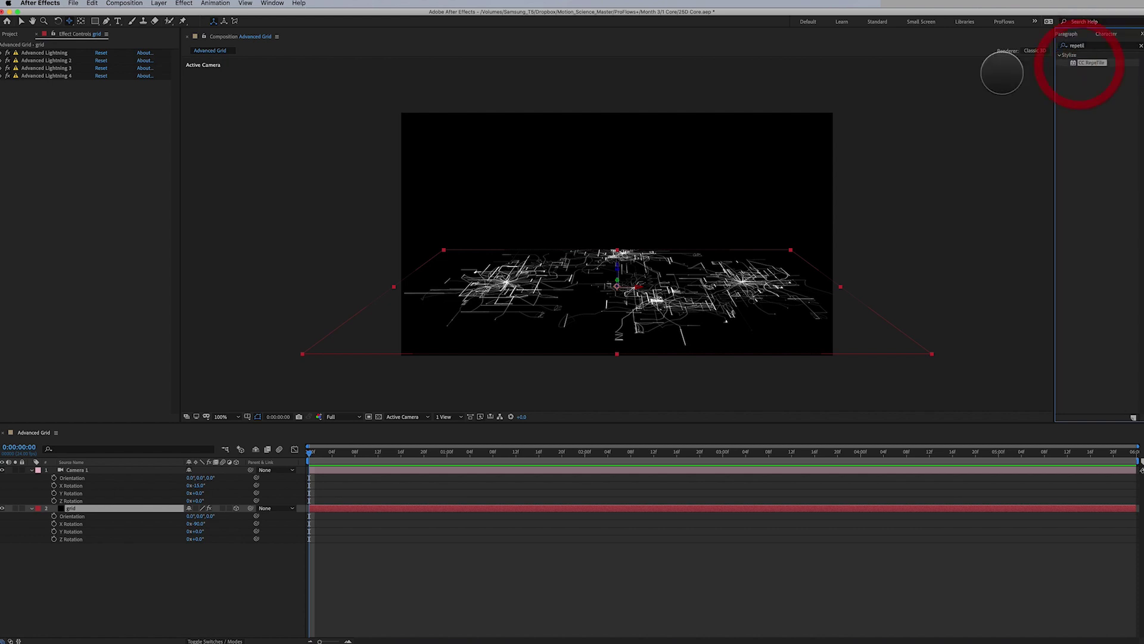
click(184, 3)
click(113, 480)
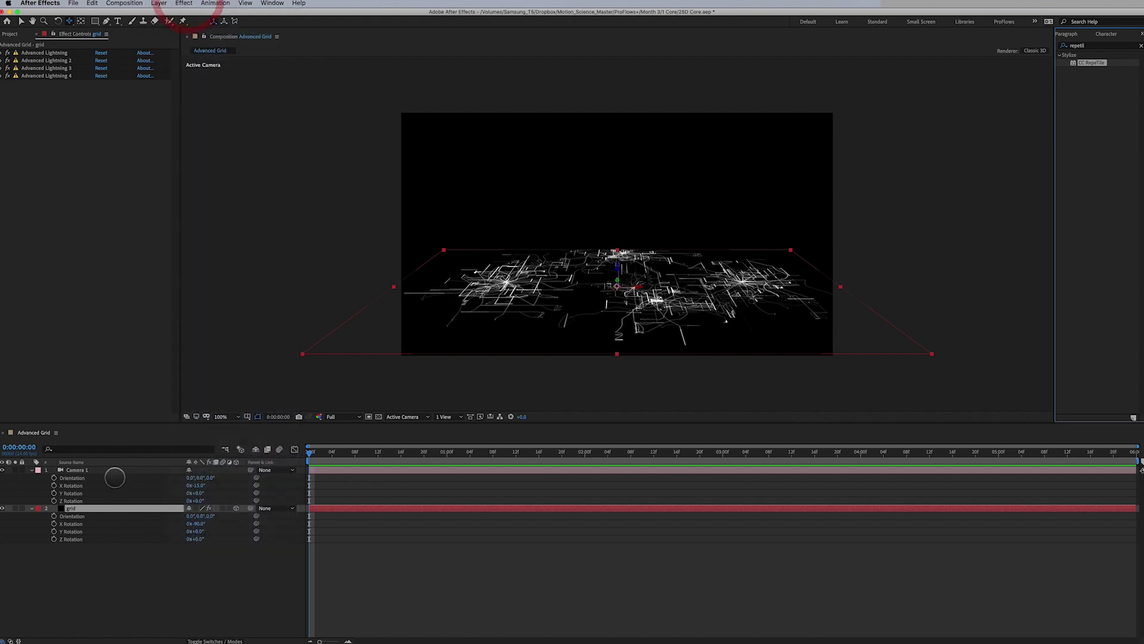
click(103, 509)
click(186, 4)
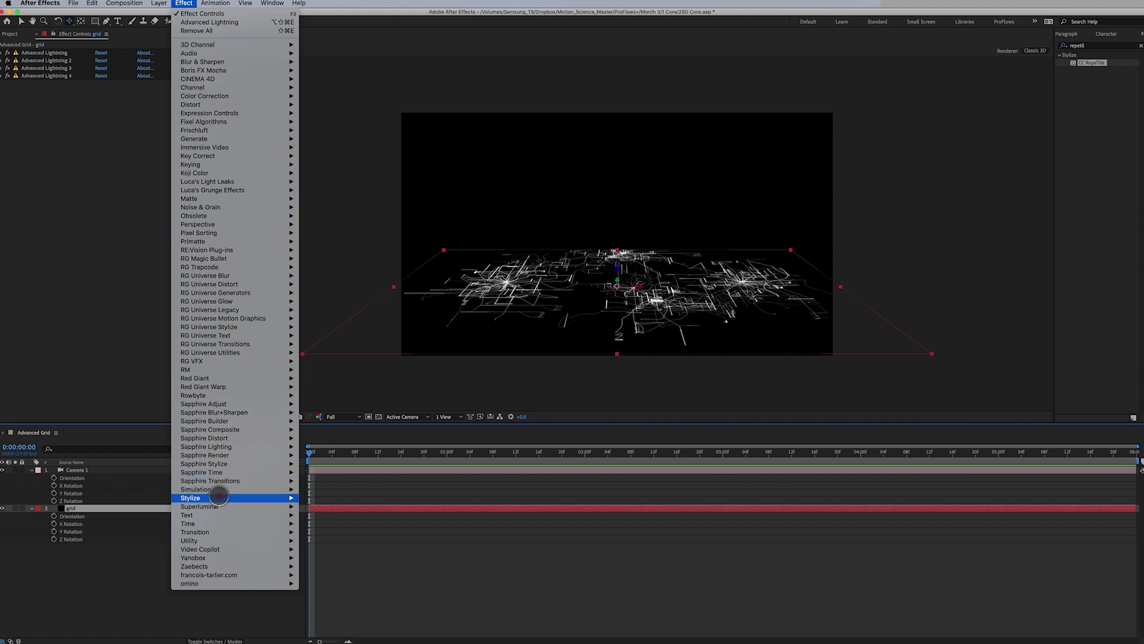
mouse_move(217, 498)
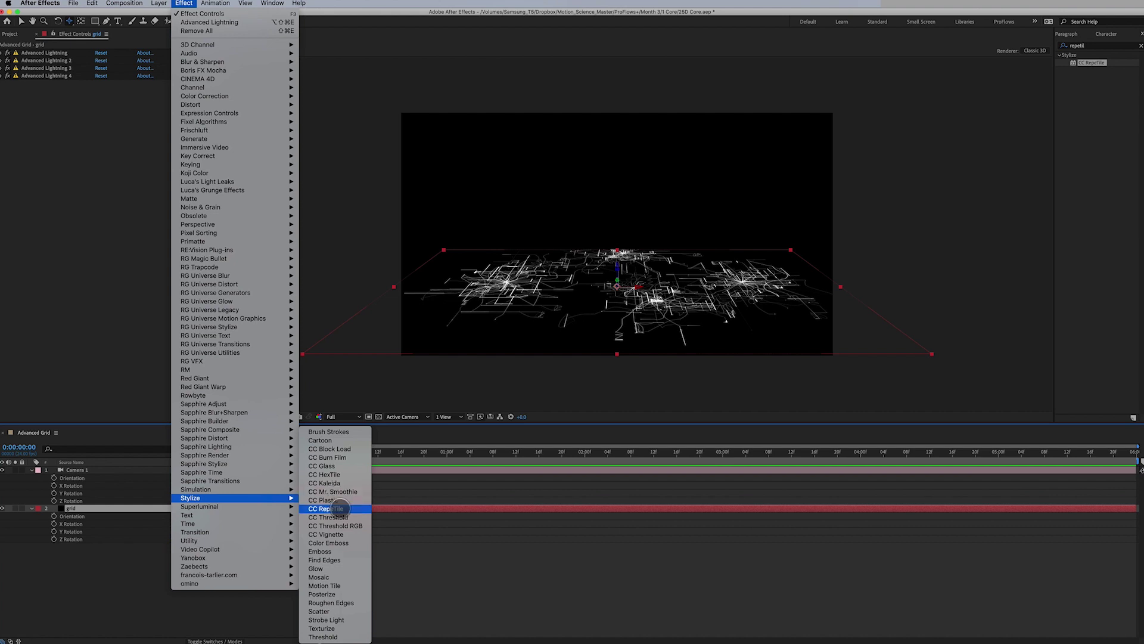
click(327, 508)
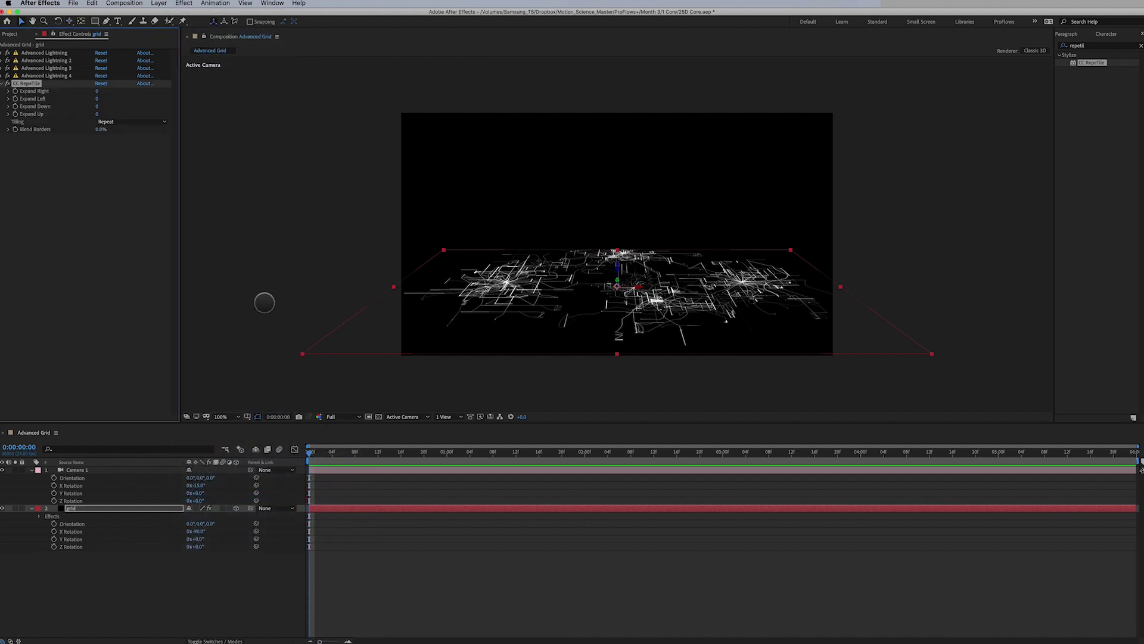
Step: Set CC RepeTile's Expand Up to about 6916 and its tiling mode to Unfold
click(98, 115)
drag(97, 115, 1139, 149)
drag(101, 113, 1139, 138)
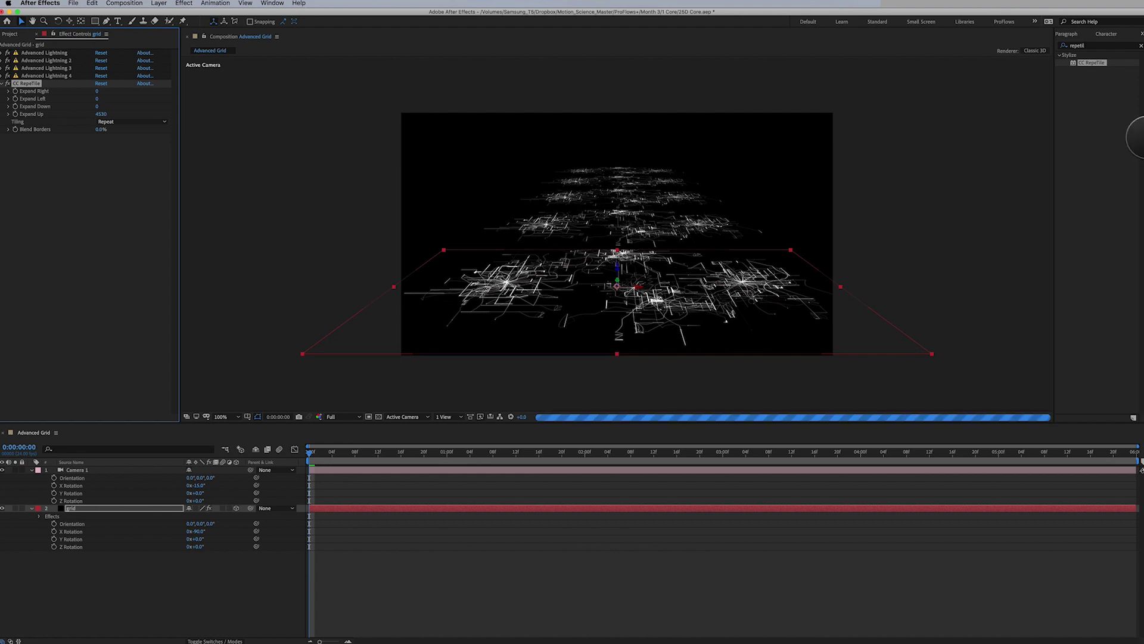
drag(101, 114, 1138, 87)
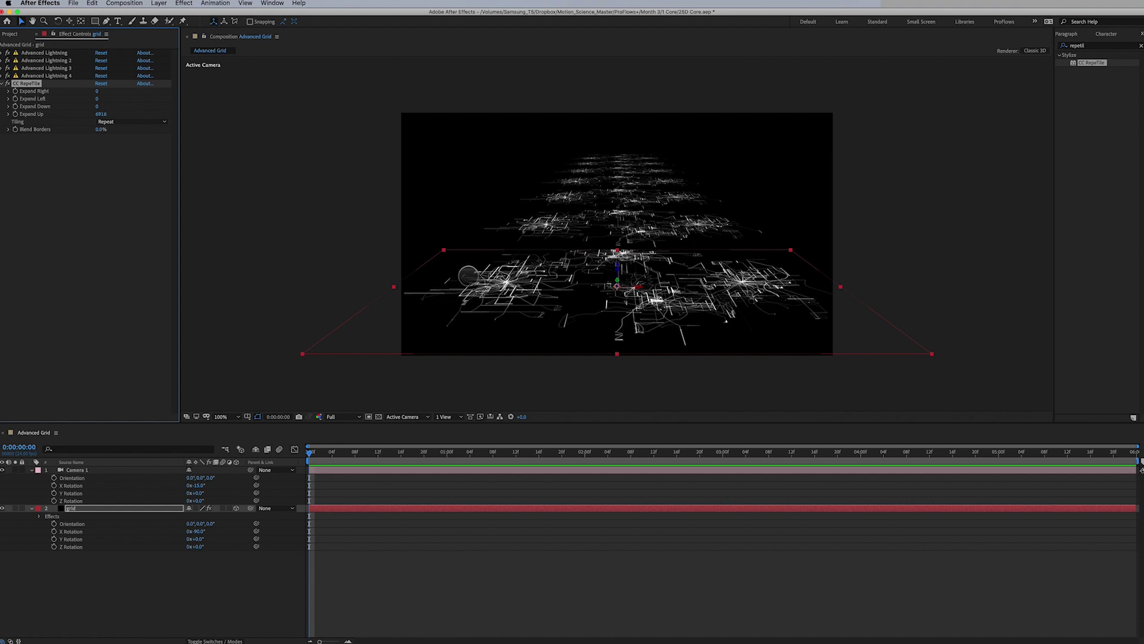
click(122, 122)
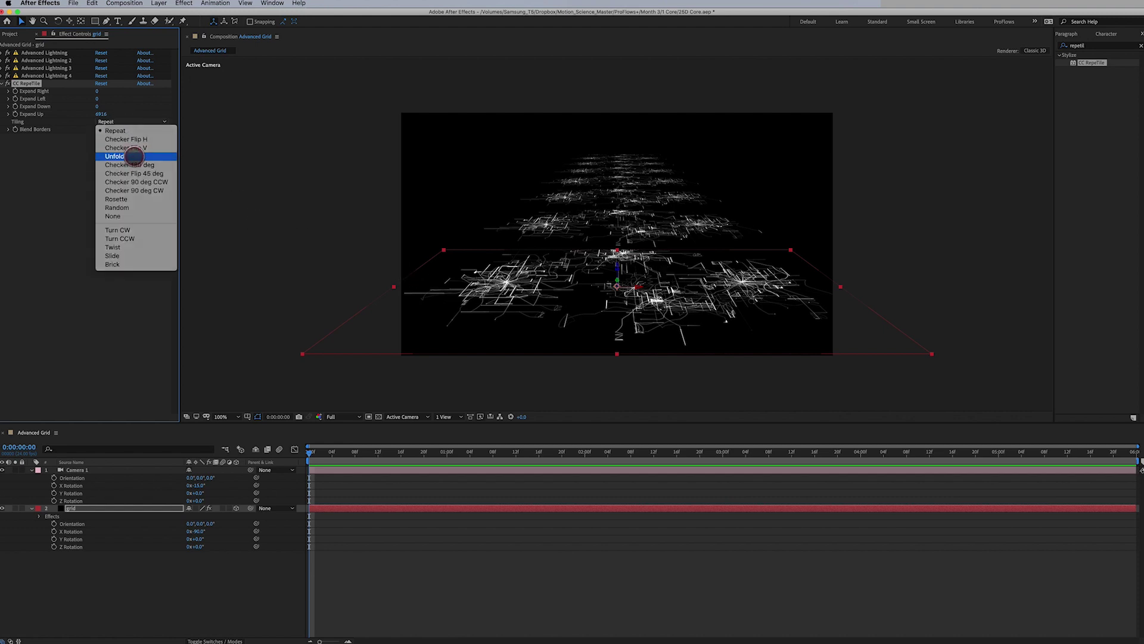
click(134, 156)
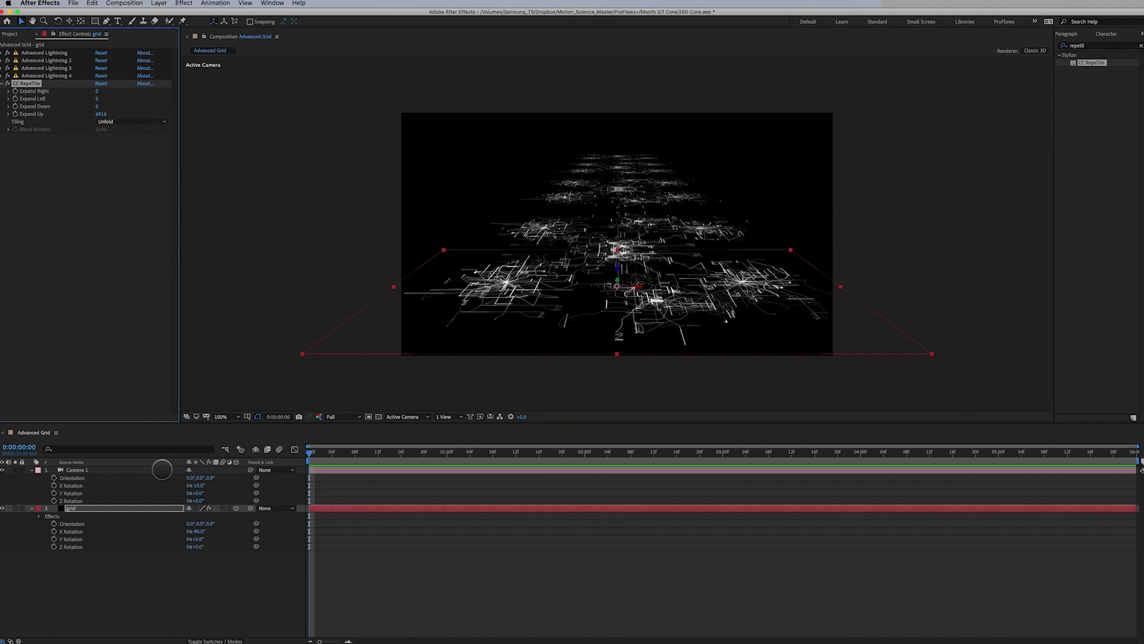
Step: Move the camera closer to the tiled grid so the nearest side clusters reach the frame's edges
click(159, 472)
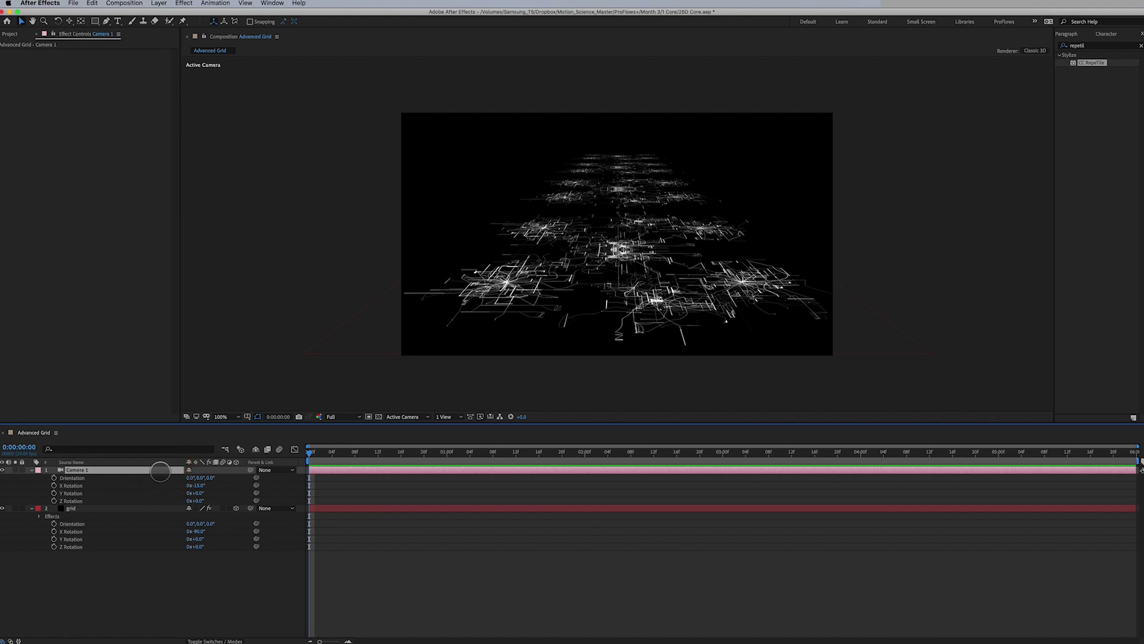
key(F3)
click(134, 472)
key(c)
drag(626, 296, 630, 246)
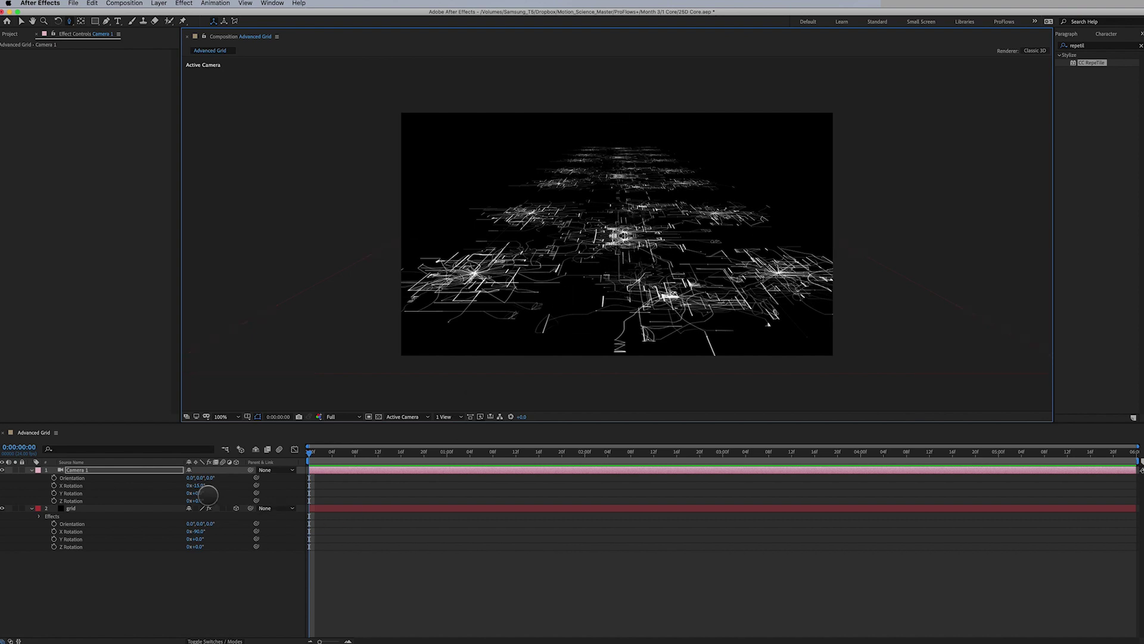
drag(200, 488, 199, 487)
mouse_move(633, 328)
mouse_down()
mouse_move(658, 310)
mouse_move(650, 304)
mouse_up()
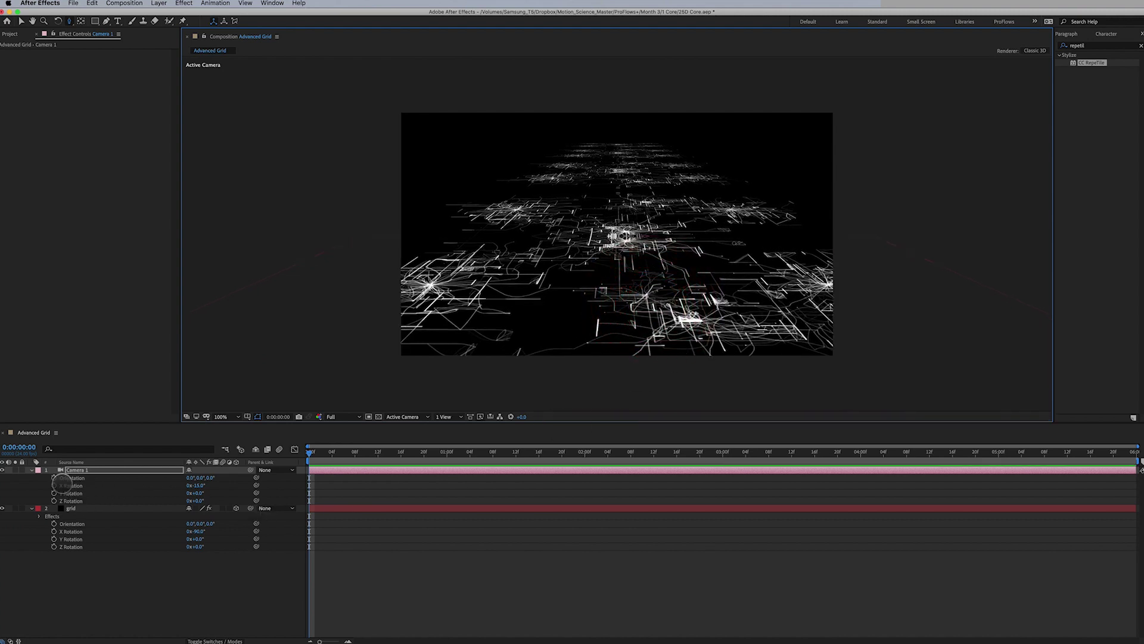
Step: Reveal the camera options and raise the aperture to about 388.7 pixels
click(72, 471)
key(a)
key(a)
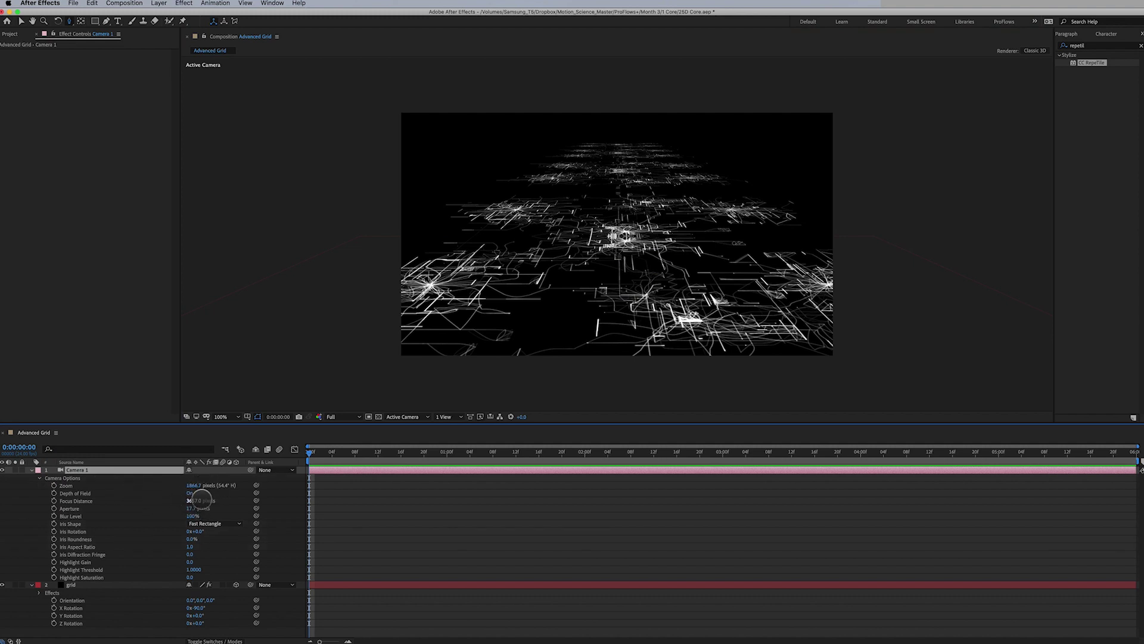
drag(192, 509, 357, 508)
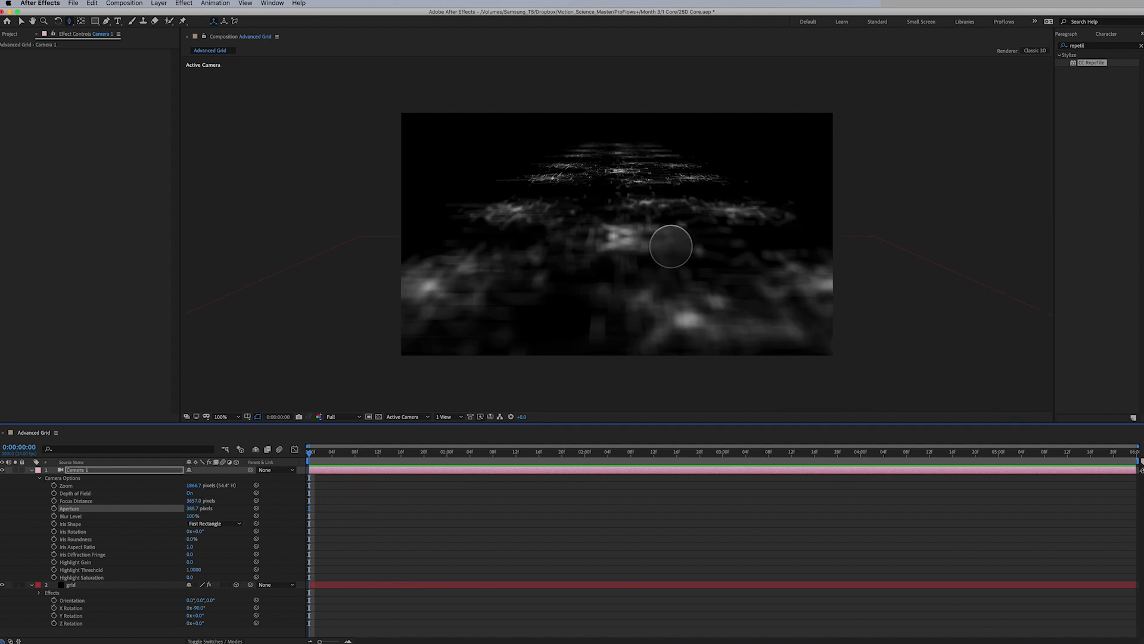
Step: Set the camera's focus distance to about 1603 pixels and aperture to about 379.7 pixels, undoing the blur level change
shift+click(188, 500)
drag(86, 632, 84, 634)
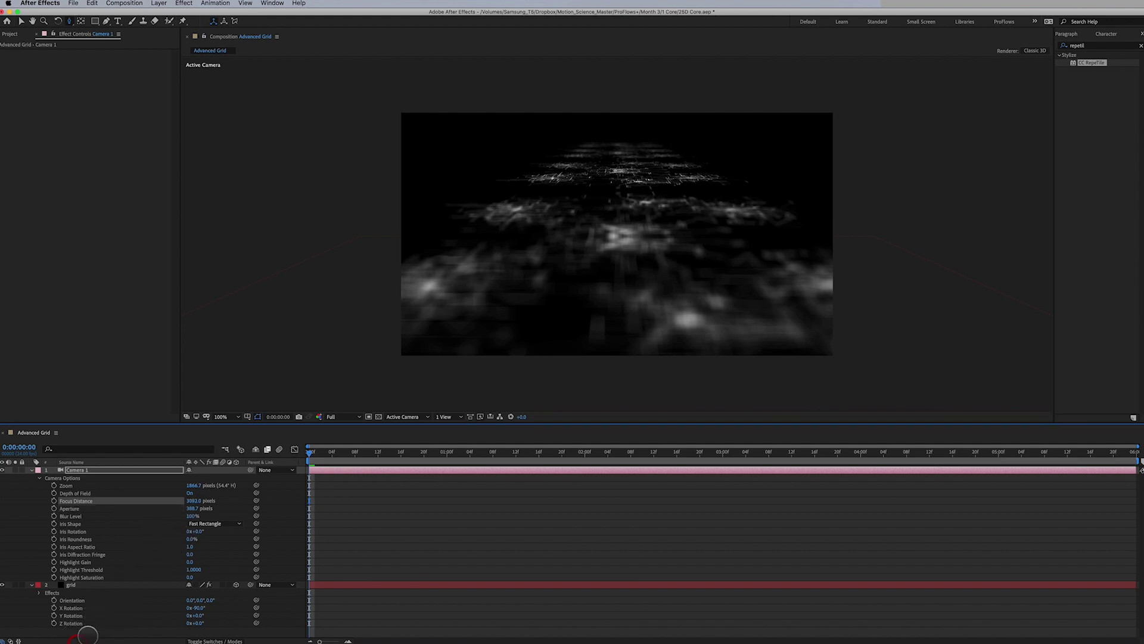
drag(194, 501, 159, 552)
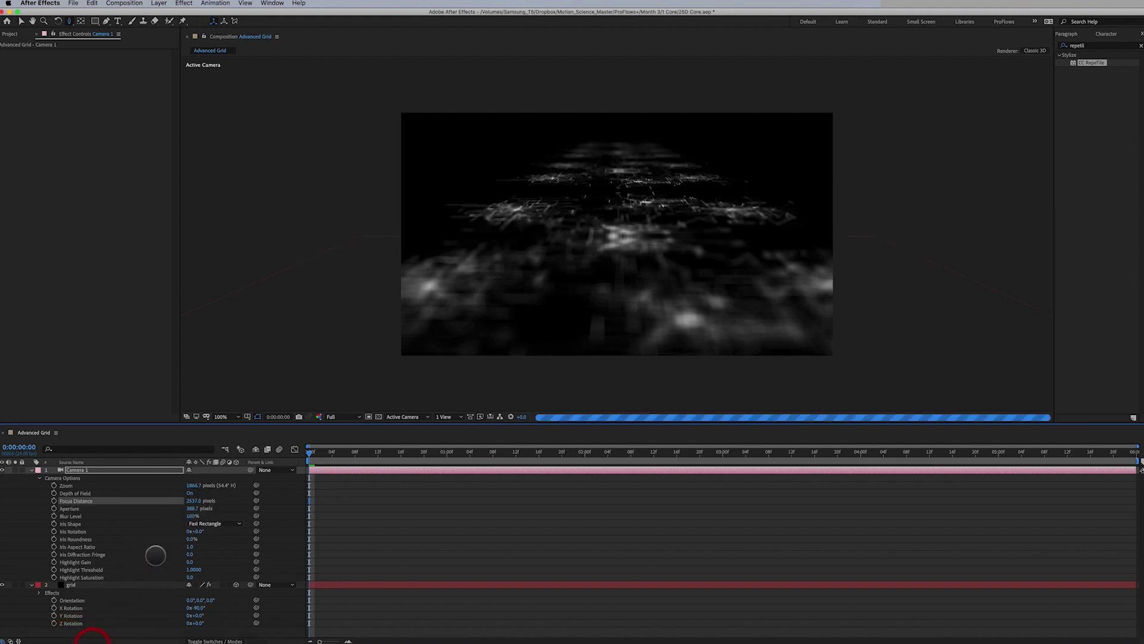
drag(194, 501, 160, 547)
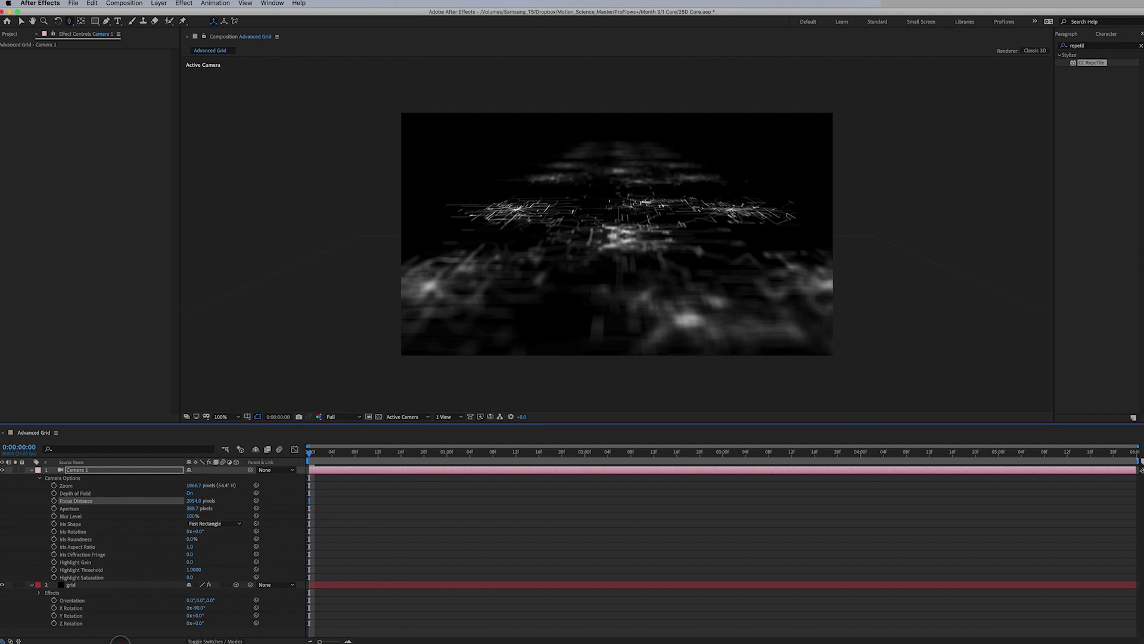
drag(188, 506, 153, 613)
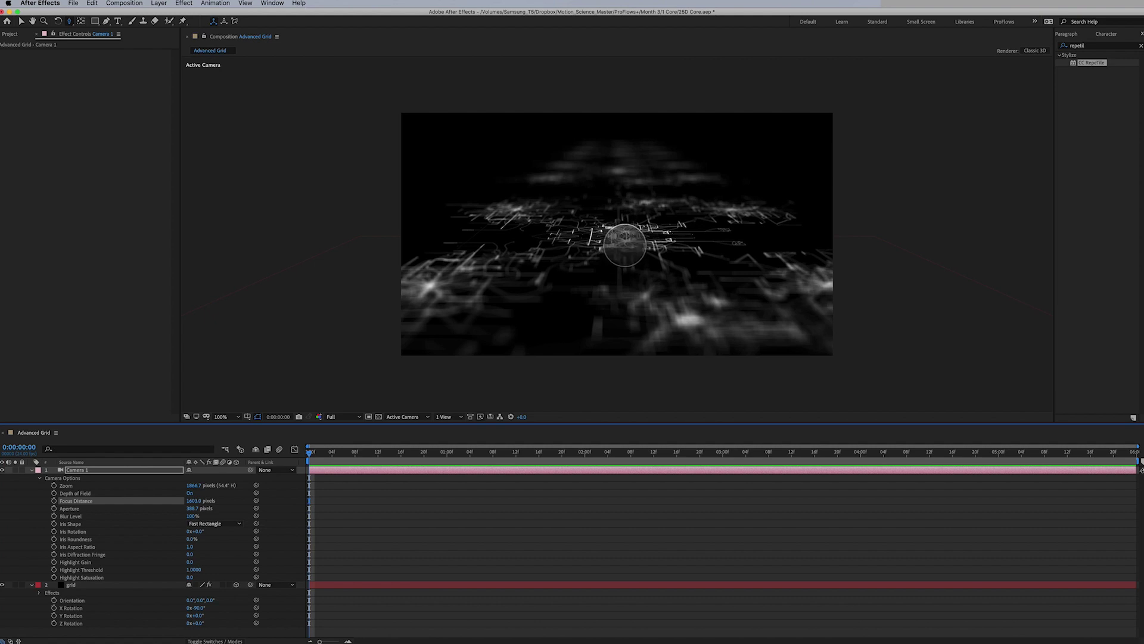
mouse_move(191, 508)
mouse_down()
mouse_move(226, 508)
mouse_move(199, 511)
mouse_up()
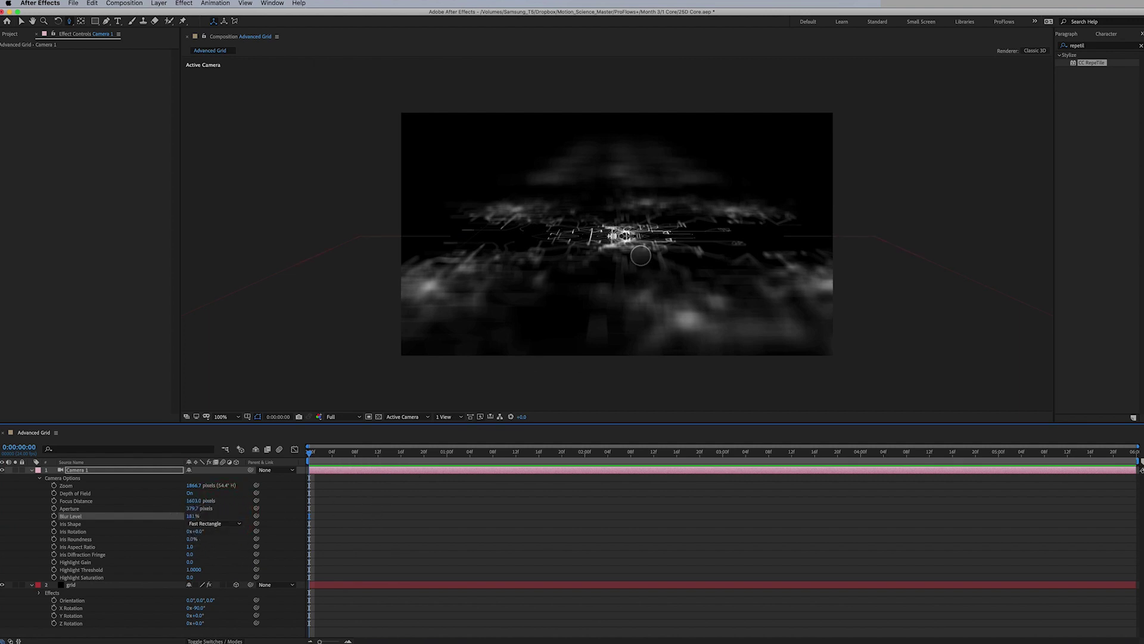
key(super+z)
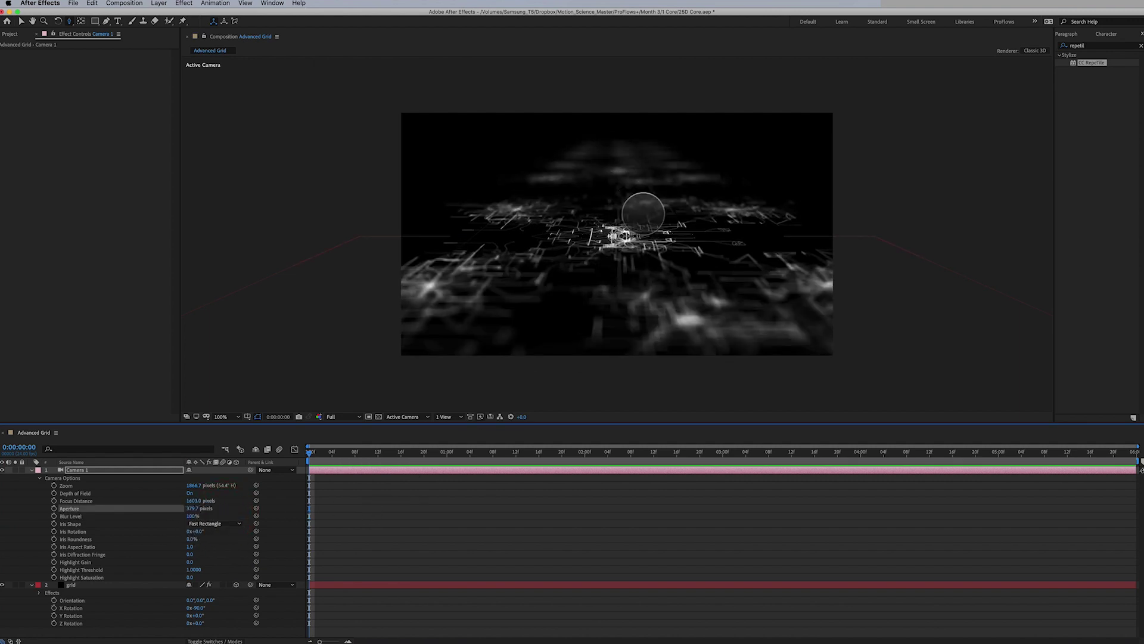
Step: Keyframe the camera's Z Rotation at -15° on the first frame and apply Easy Ease to that keyframe
click(135, 583)
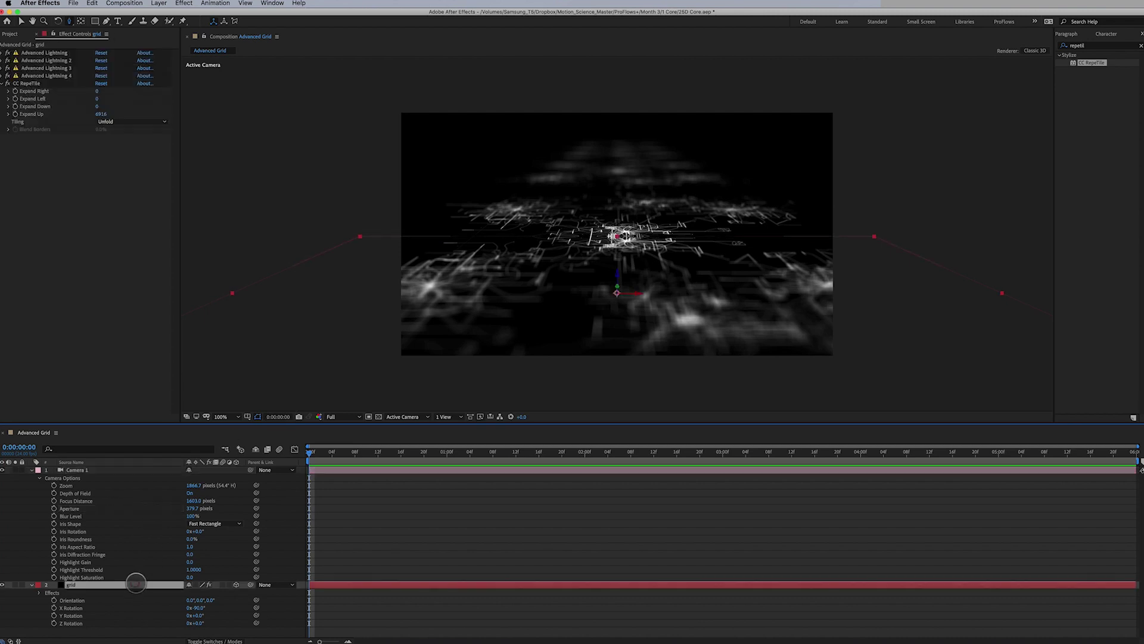
click(31, 470)
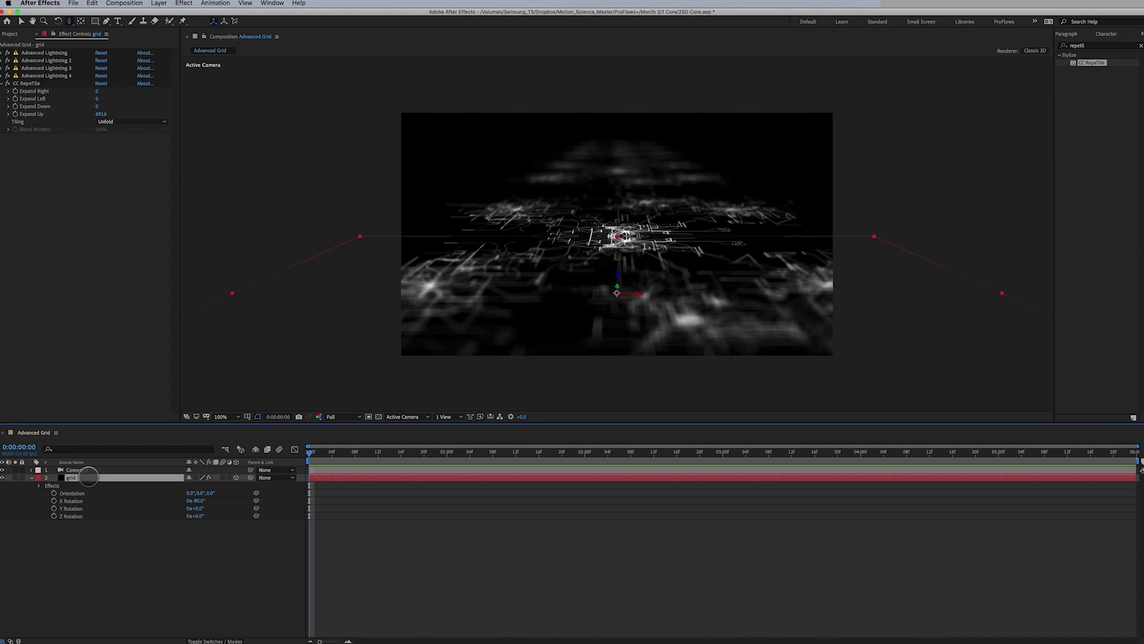
click(83, 470)
key(r)
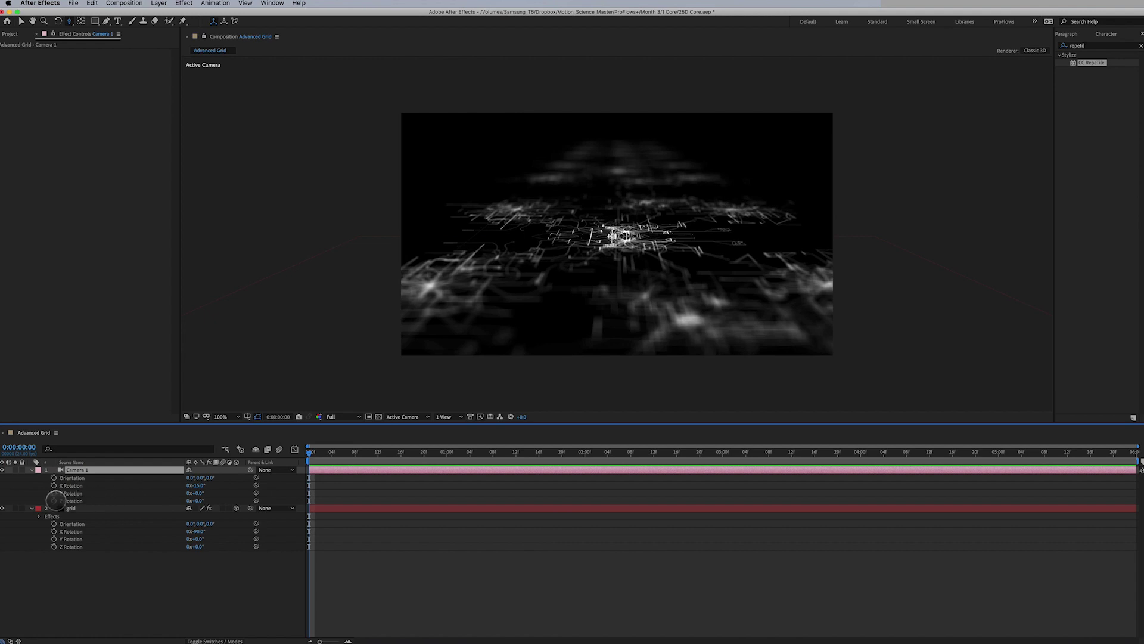
drag(197, 493, 186, 493)
click(53, 500)
click(197, 501)
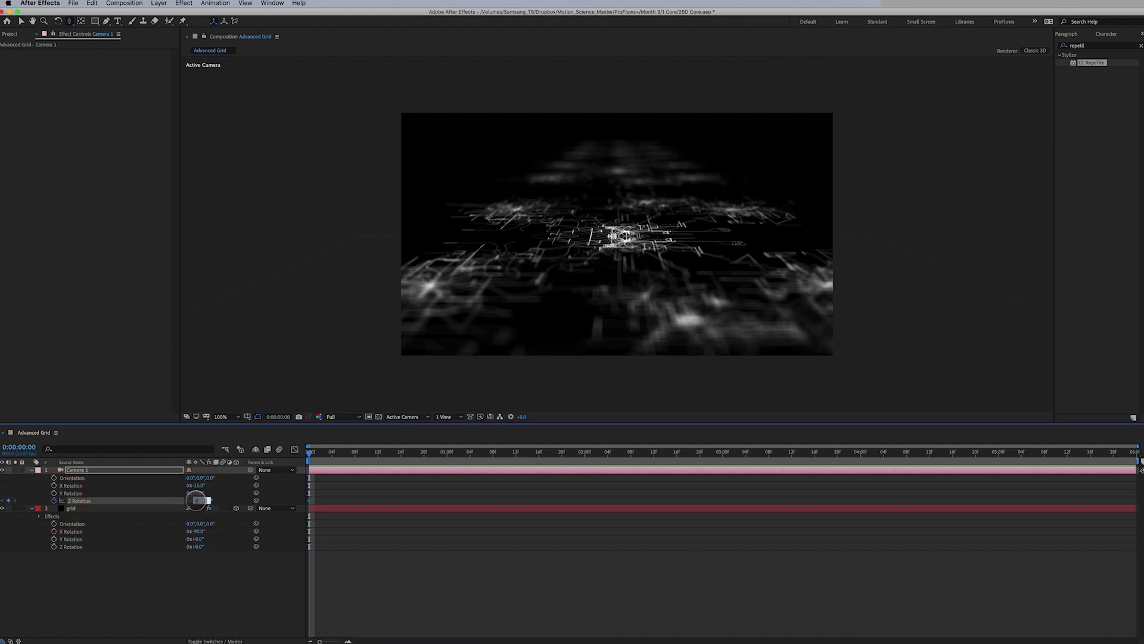
key(Return)
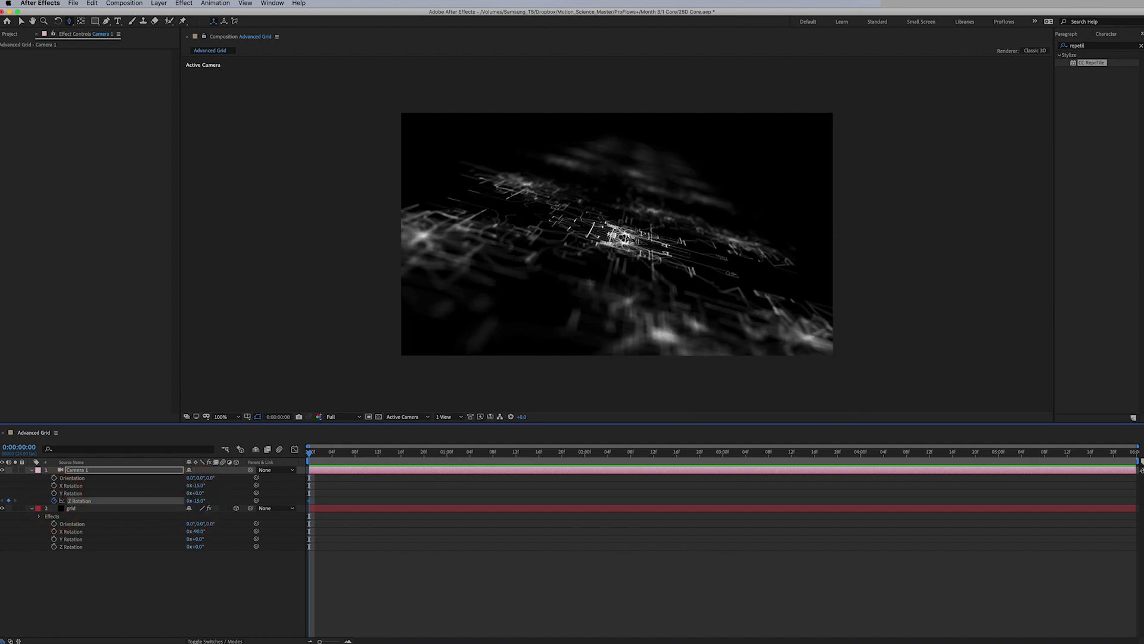
right_click(309, 501)
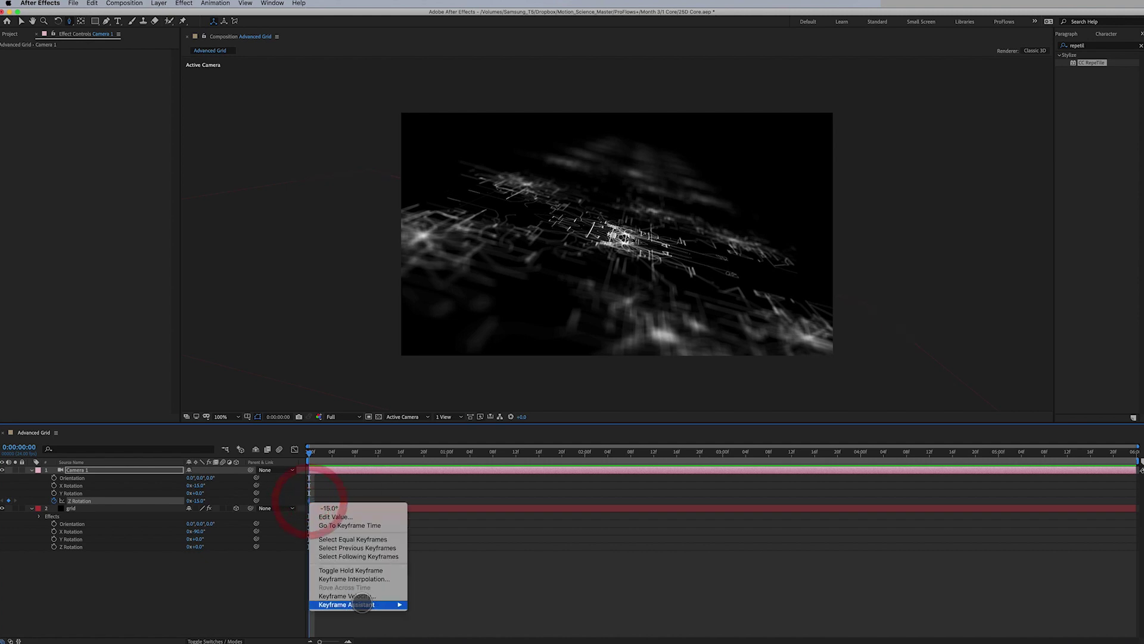
mouse_move(382, 605)
click(431, 586)
Step: Add camera Z Rotation keyframes of 15° at 0:00:03:00 and -15° at 0:00:05:23
drag(642, 453, 721, 456)
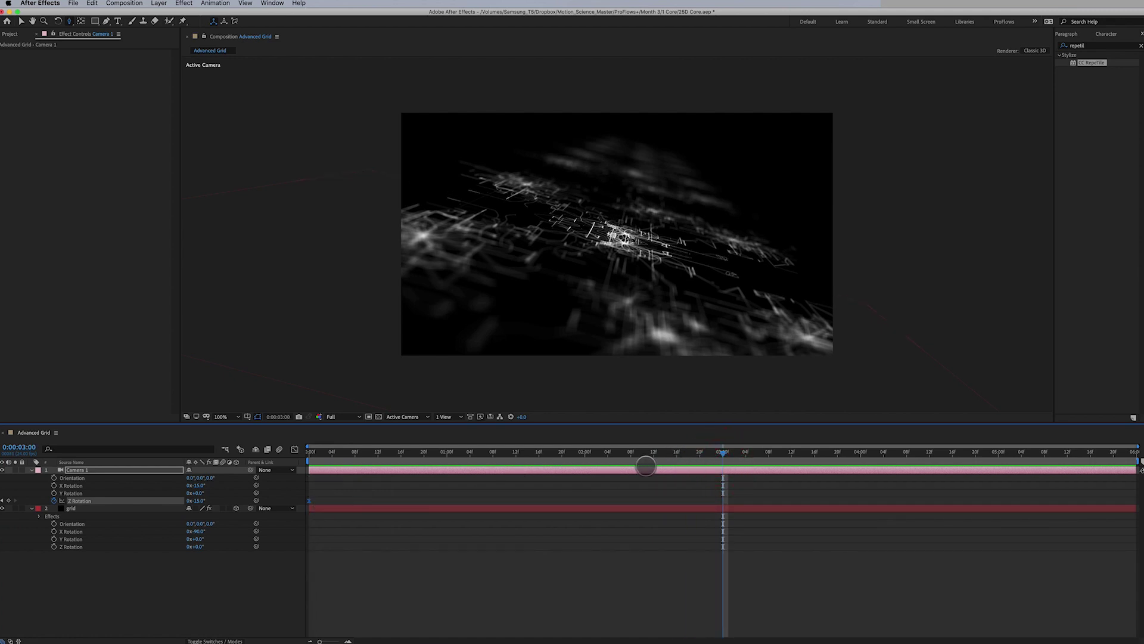
click(198, 500)
text(15)
key(Return)
click(1131, 453)
click(197, 501)
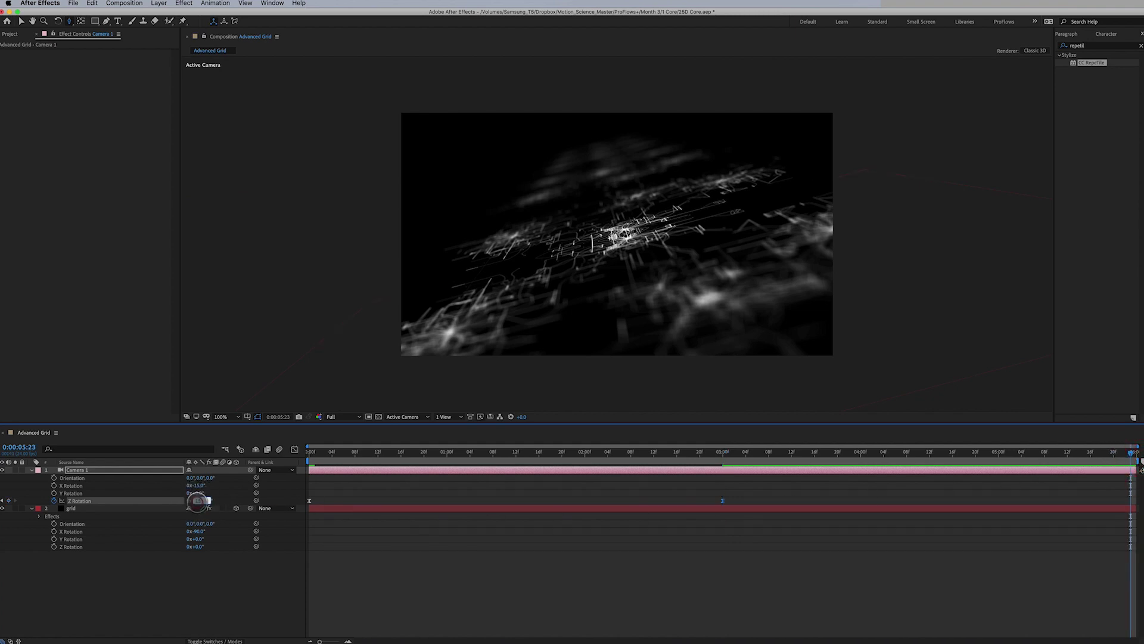
text(-15)
key(Return)
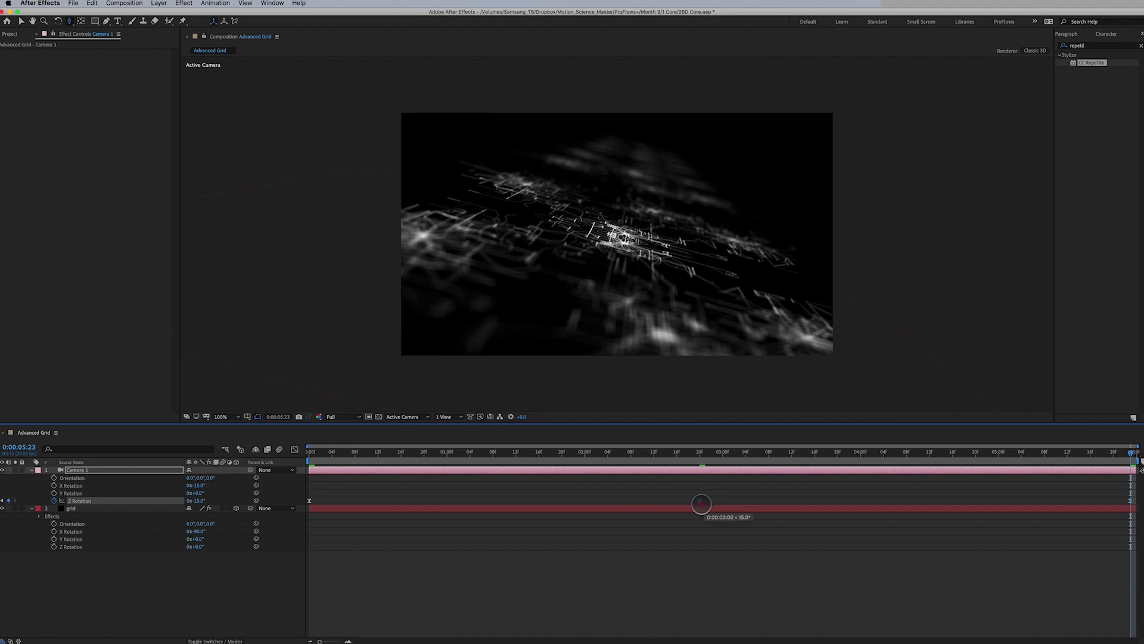
Step: Shift the camera's middle Z Rotation keyframe to about 0:00:02:20, preview the motion and return to the first frame
drag(695, 460, 360, 464)
key(space)
key(Home)
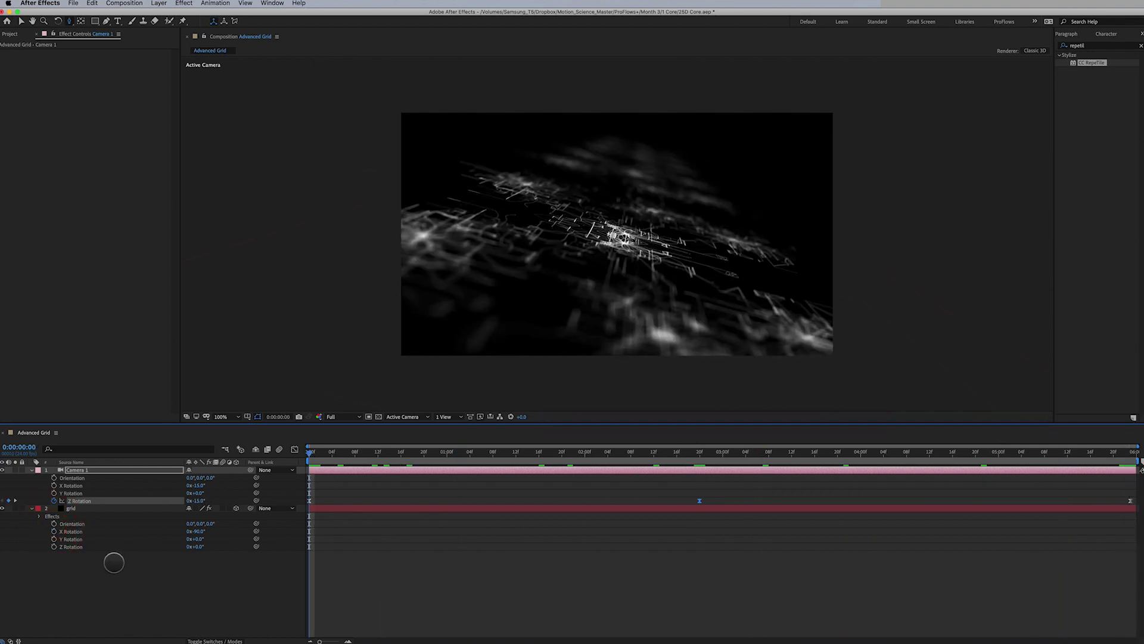
Step: Reveal the grid layer's position and set its Z value to 180 at the first frame
click(109, 508)
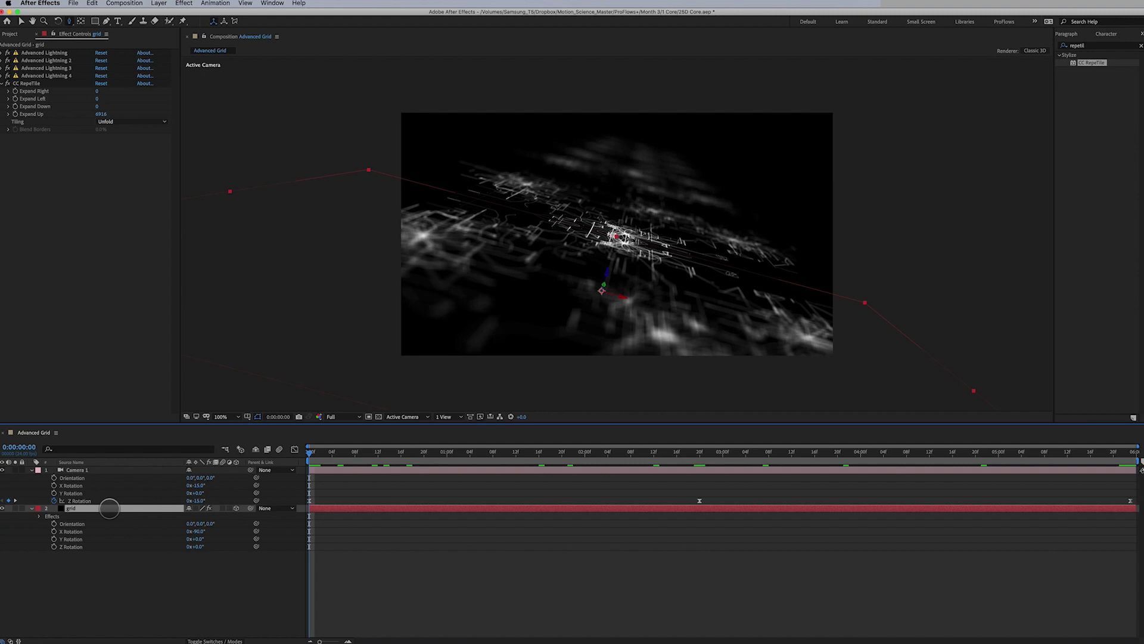
key(p)
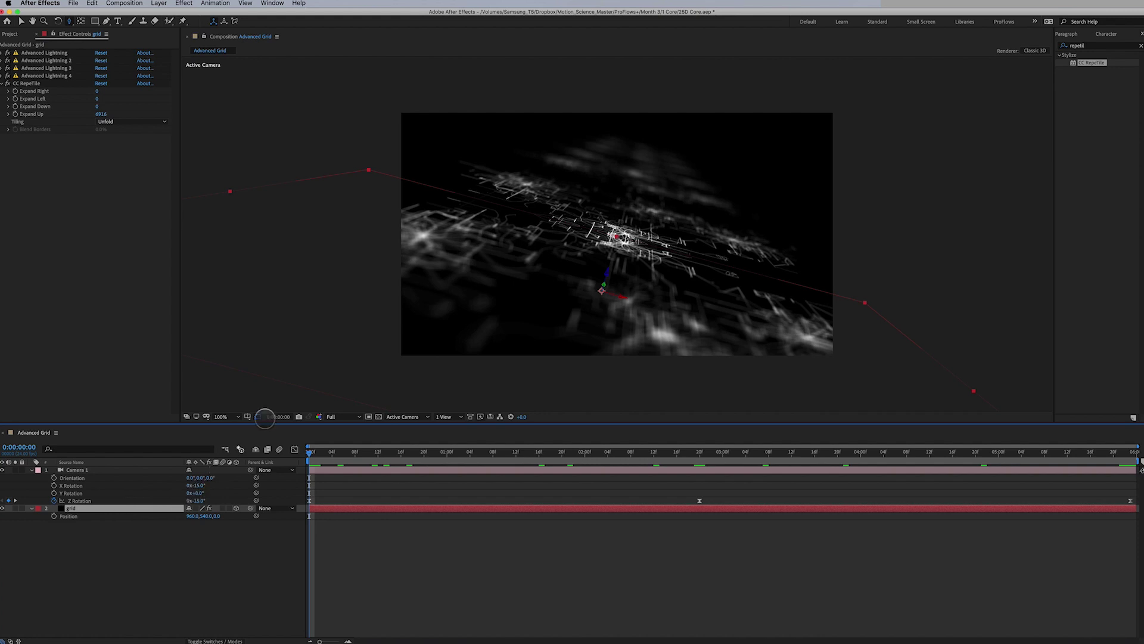
key(v)
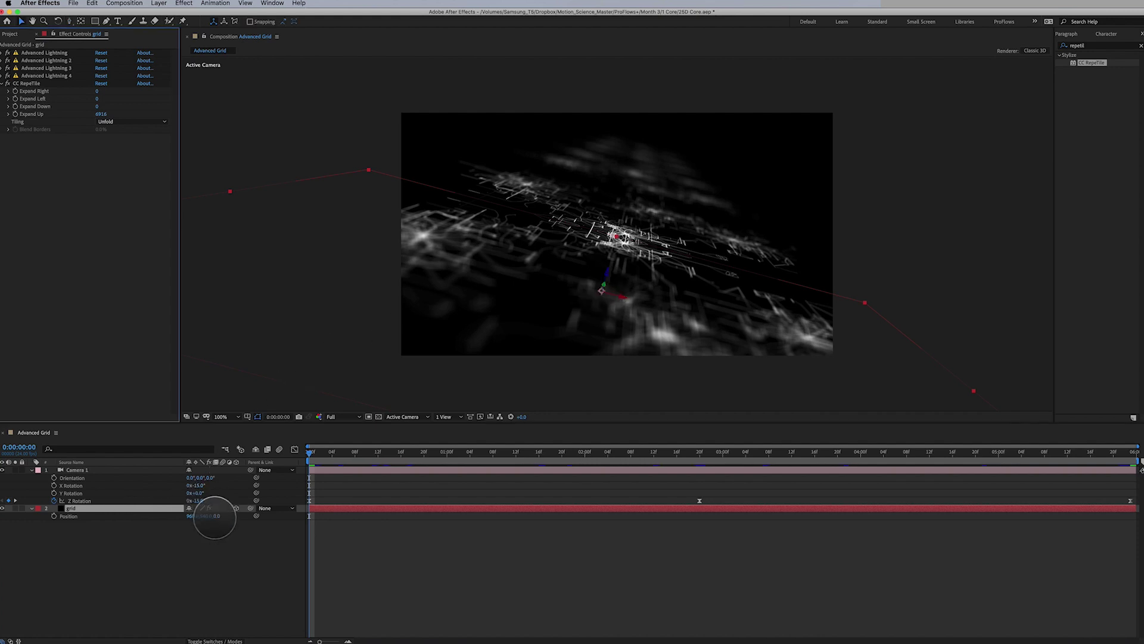
mouse_move(215, 516)
mouse_down()
mouse_move(263, 518)
mouse_move(221, 516)
mouse_up()
text(180)
key(Return)
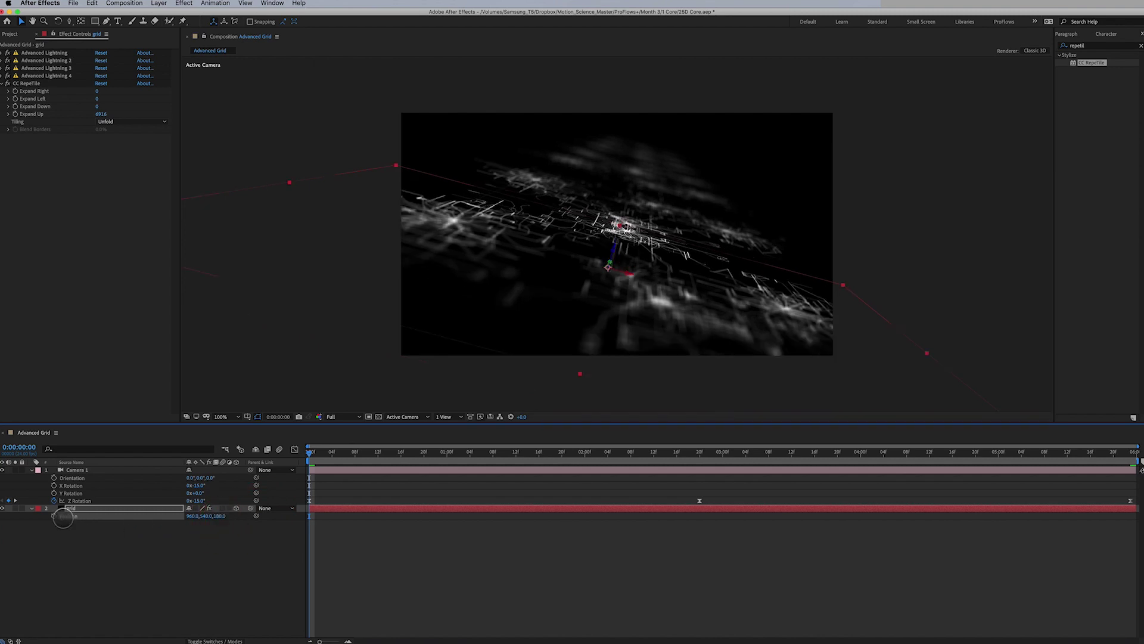
Step: Animate the grid's position from the first frame to a Z value of about -1960 at 0:00:05:23, and check the motion
drag(432, 453, 1132, 453)
mouse_move(219, 516)
mouse_down()
mouse_move(35, 524)
mouse_move(214, 518)
mouse_move(3, 511)
mouse_move(254, 522)
mouse_move(102, 523)
mouse_move(120, 511)
mouse_move(107, 506)
mouse_move(223, 518)
mouse_move(161, 519)
mouse_move(213, 521)
mouse_up()
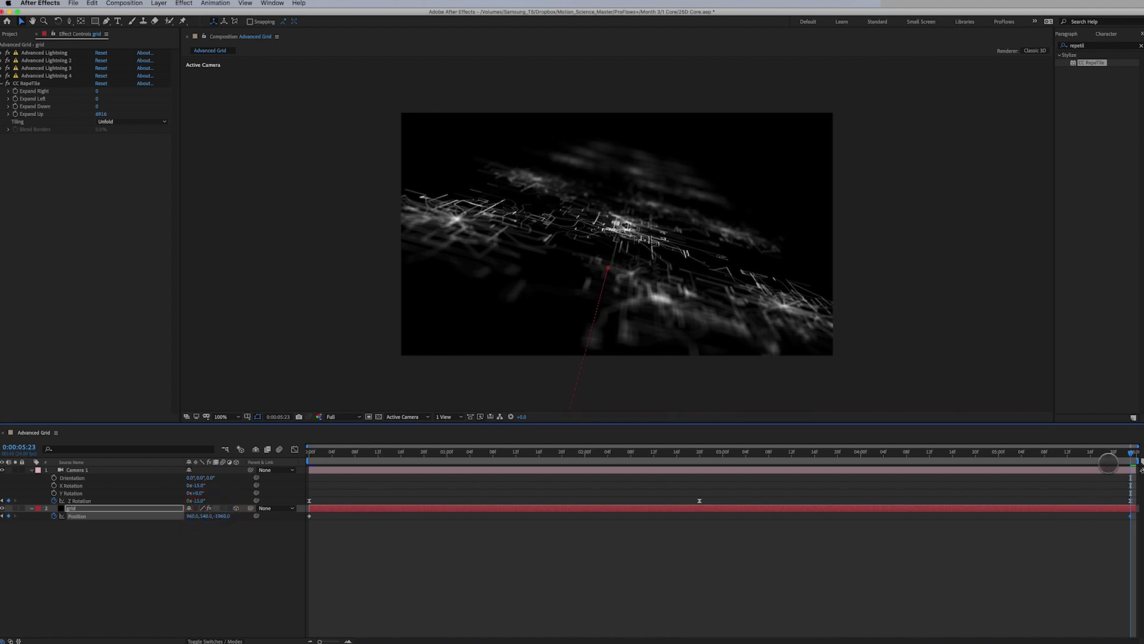
drag(1114, 456, 25, 481)
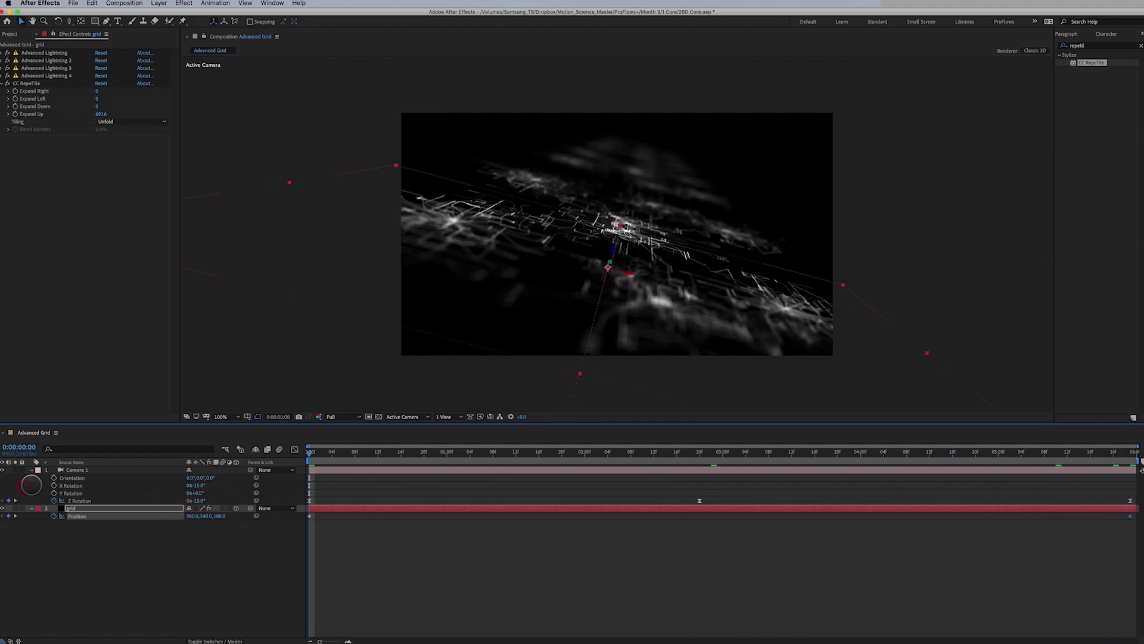
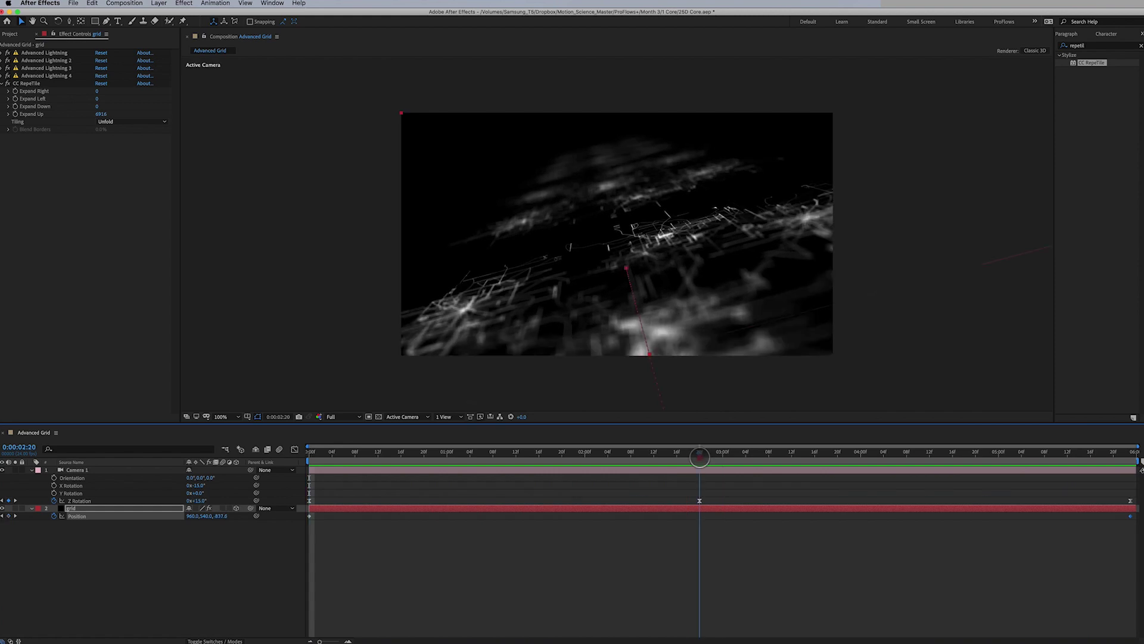
Step: Set the camera's Iris Shape to Hexagon in its camera options and collapse the camera layer's properties
click(699, 461)
click(84, 470)
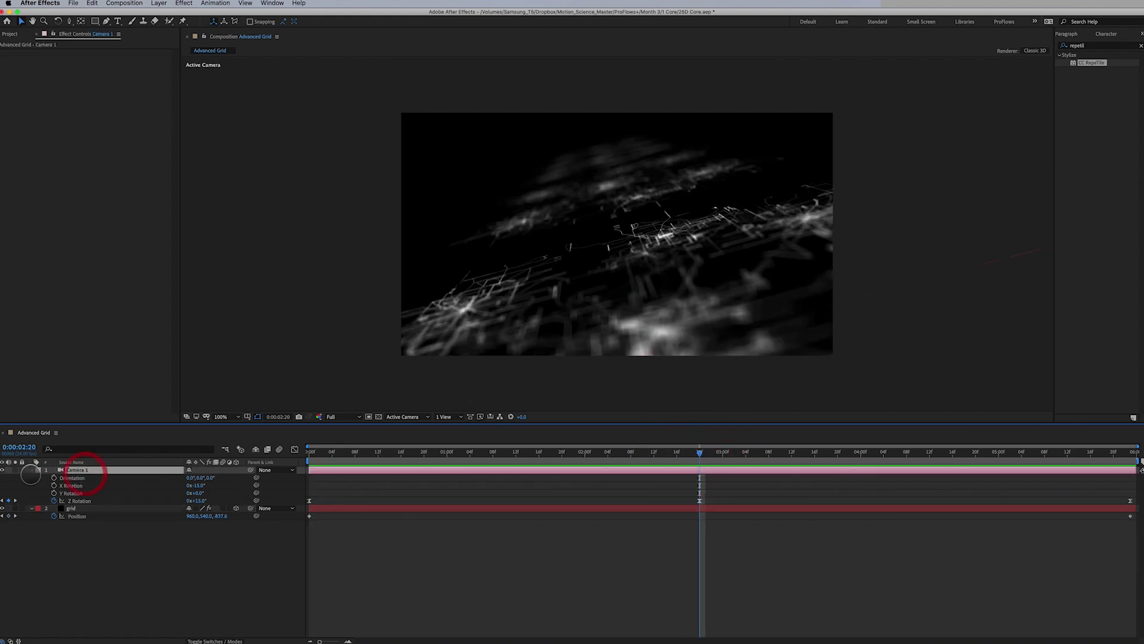
click(32, 469)
click(32, 469)
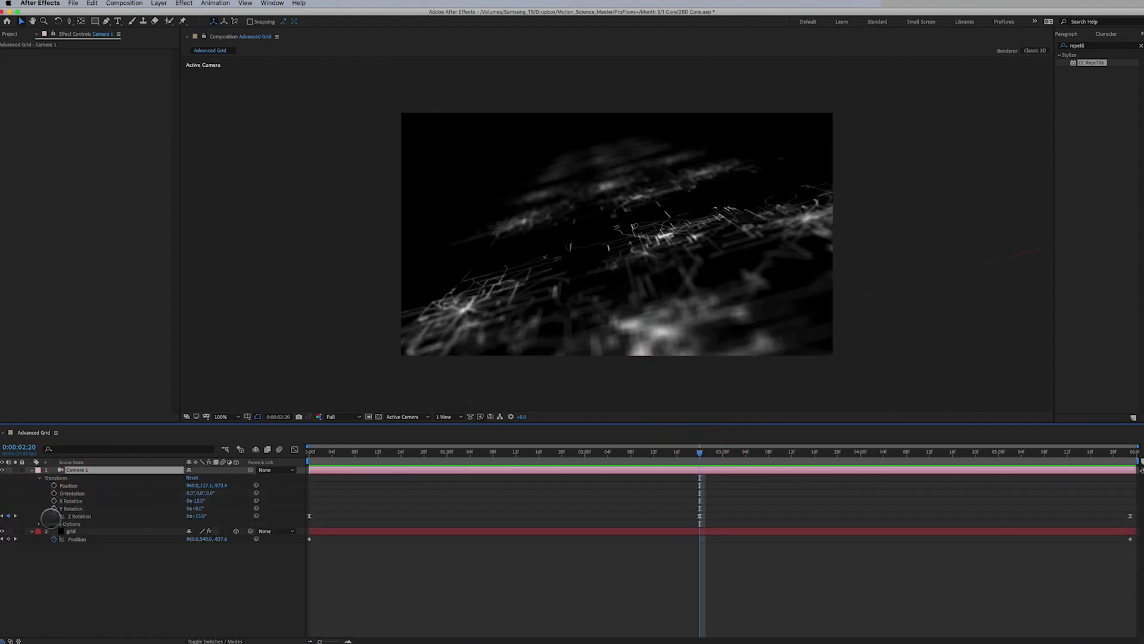
click(39, 524)
click(191, 571)
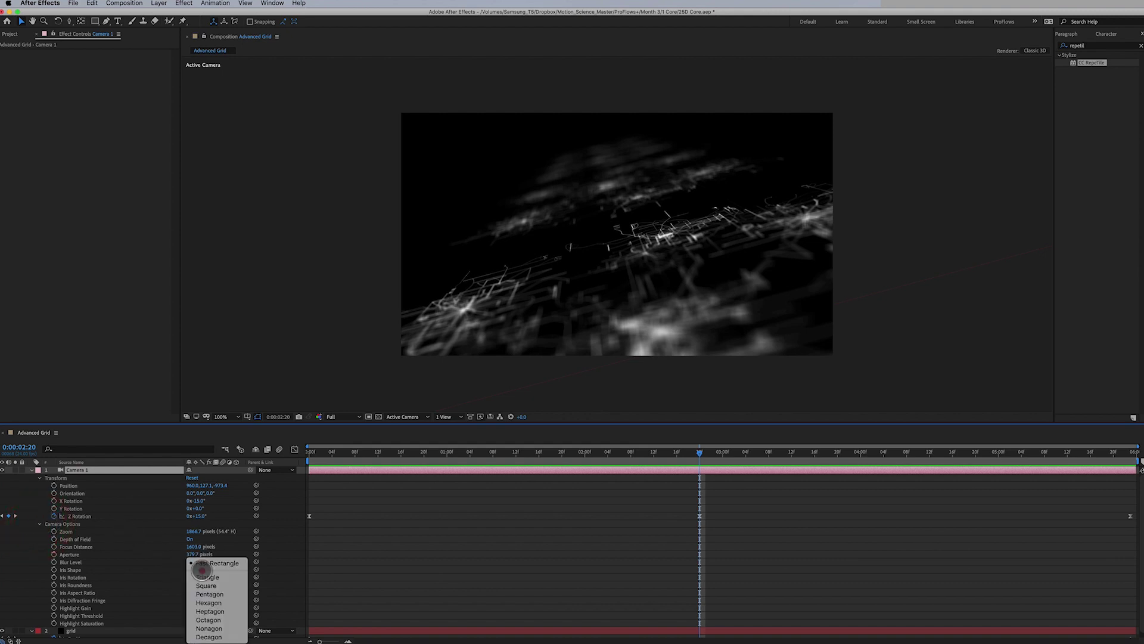
click(231, 602)
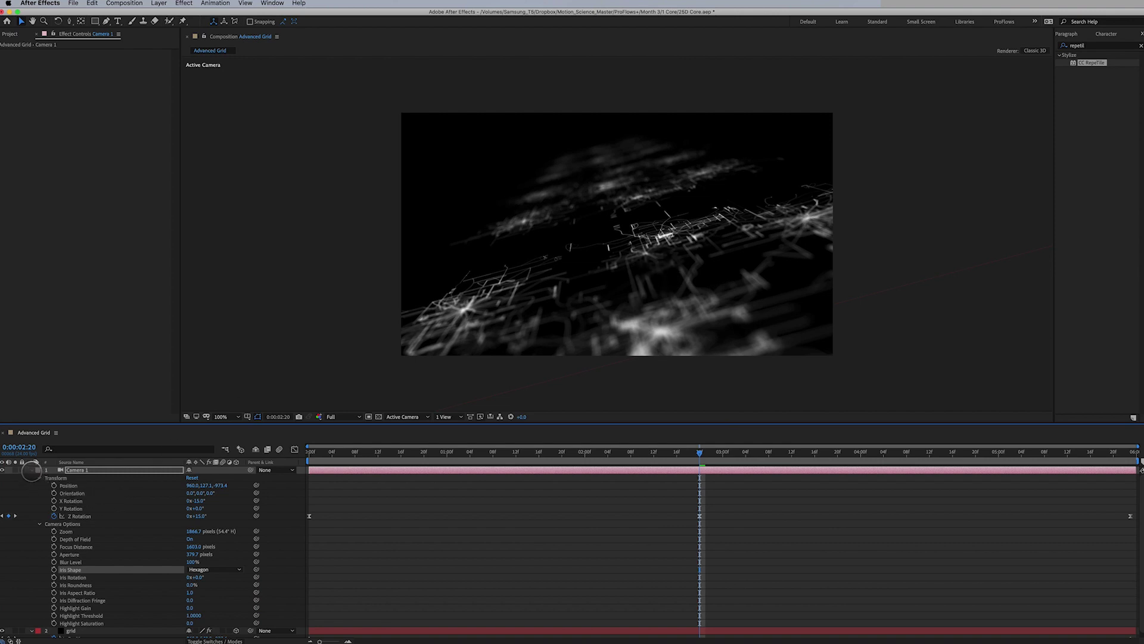
click(31, 469)
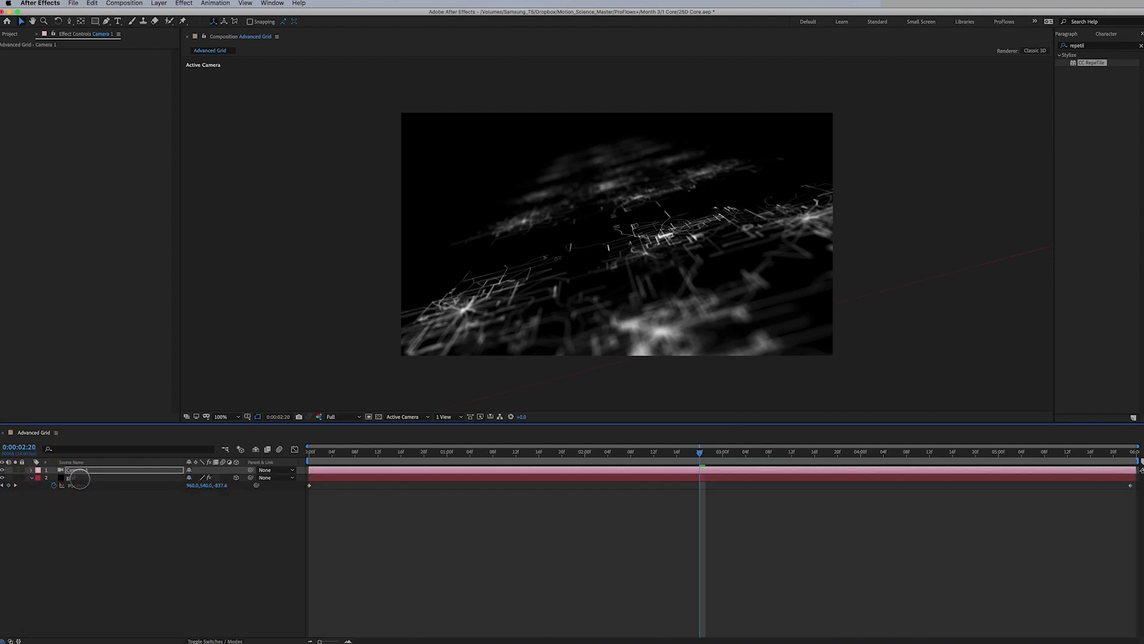
Step: Return to the first frame and set the camera's X Rotation to -18°
click(84, 469)
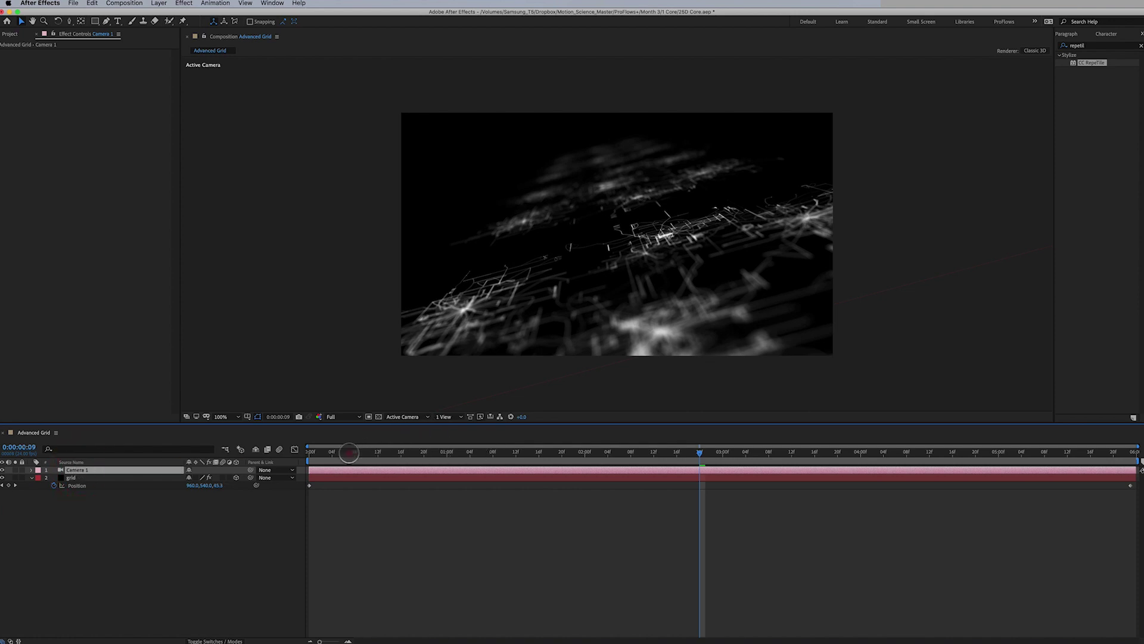
key(space)
key(space)
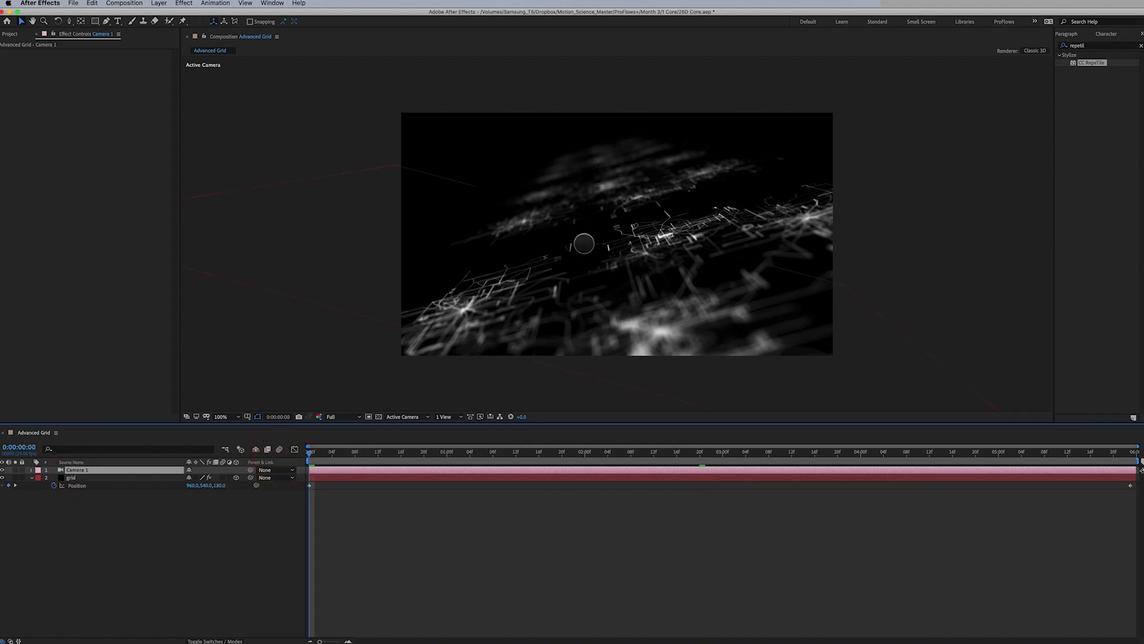
key(r)
click(199, 485)
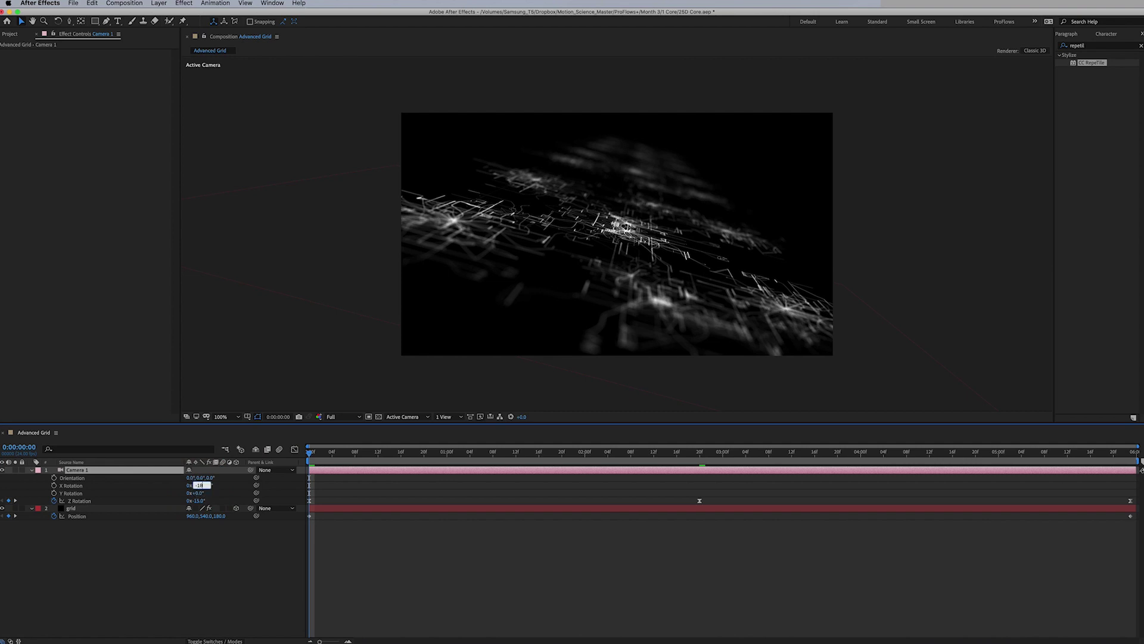
text(-18)
key(Return)
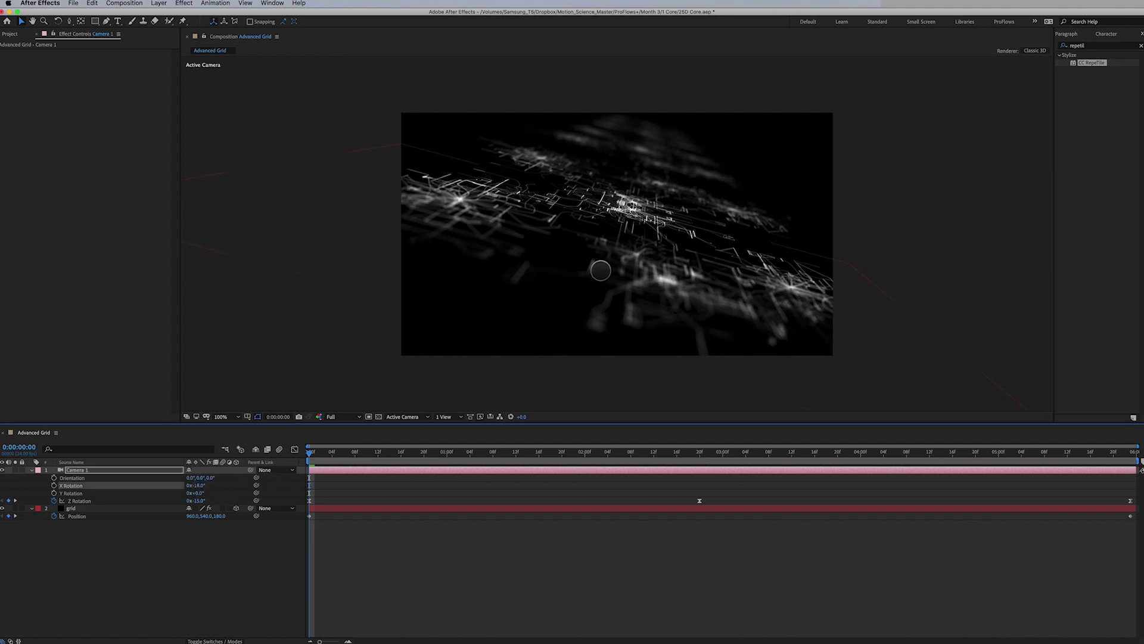
Step: Reposition the camera slightly closer to the grid, set its X Rotation to -19° and check the last frame
key(c)
drag(597, 265, 605, 248)
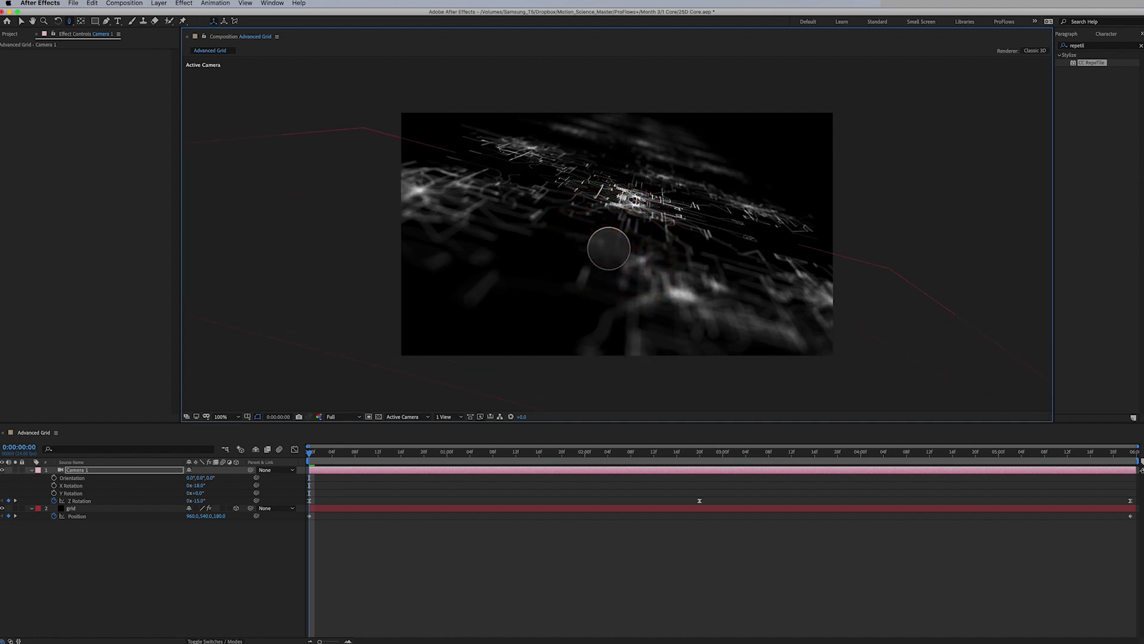
click(199, 484)
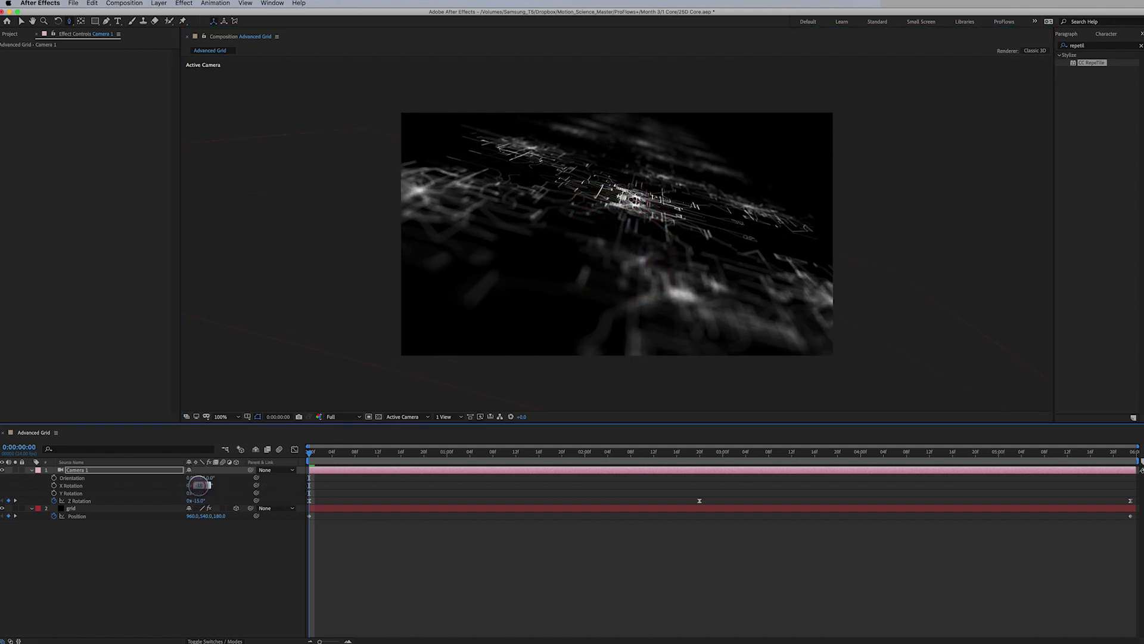
key(Return)
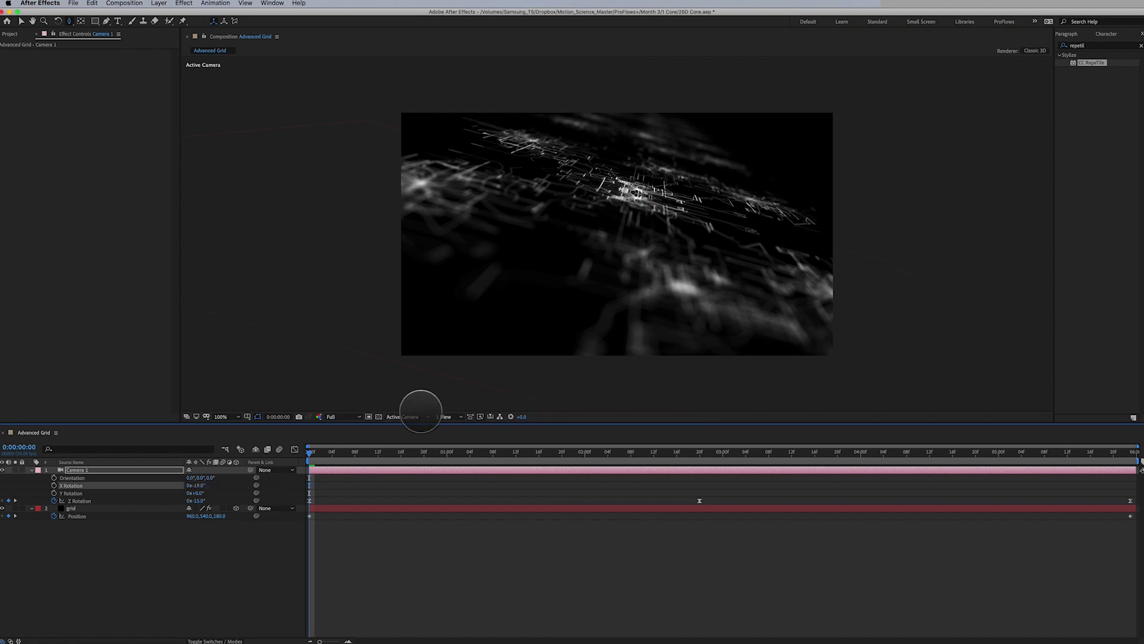
drag(591, 248, 591, 258)
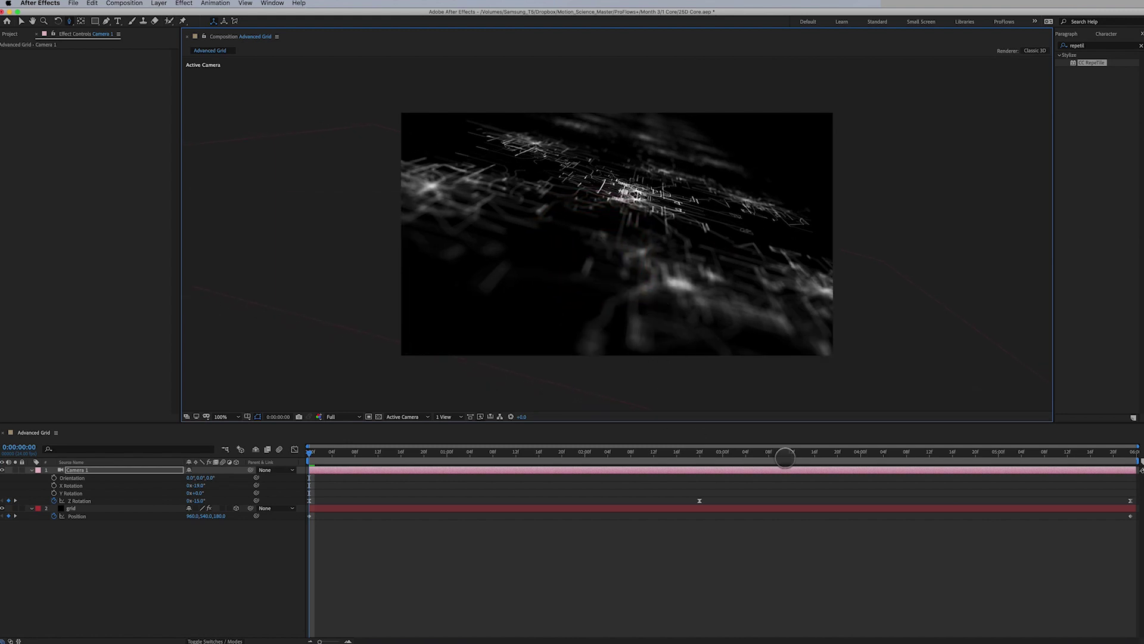
click(1130, 455)
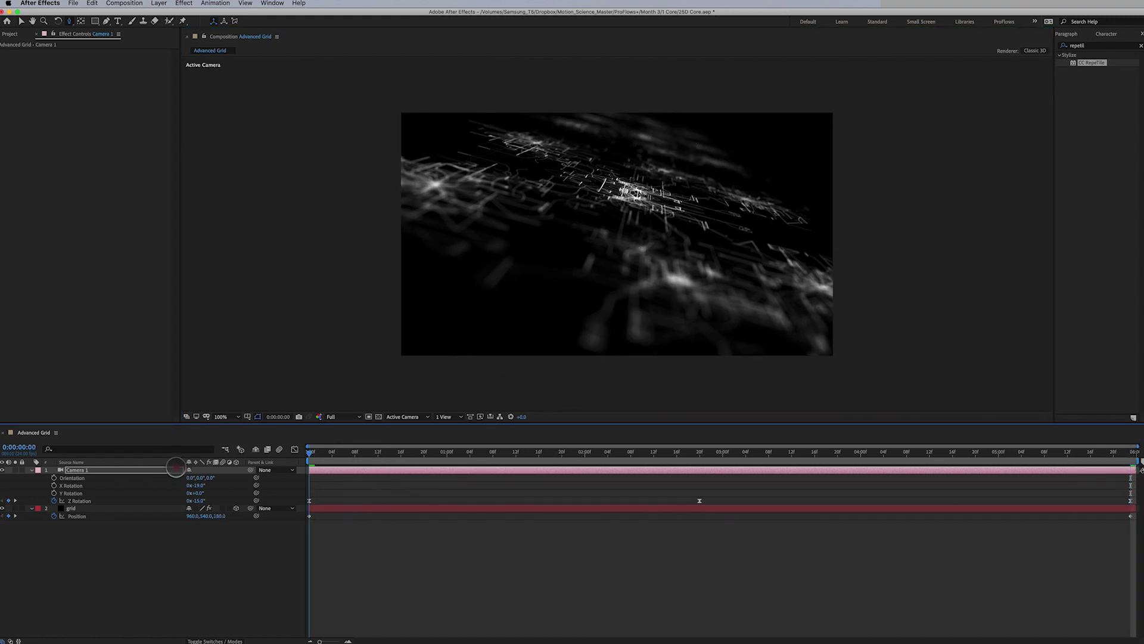
key(Home)
Step: Duplicate the grid layer and remove the Position keyframes from the lower copy
click(84, 509)
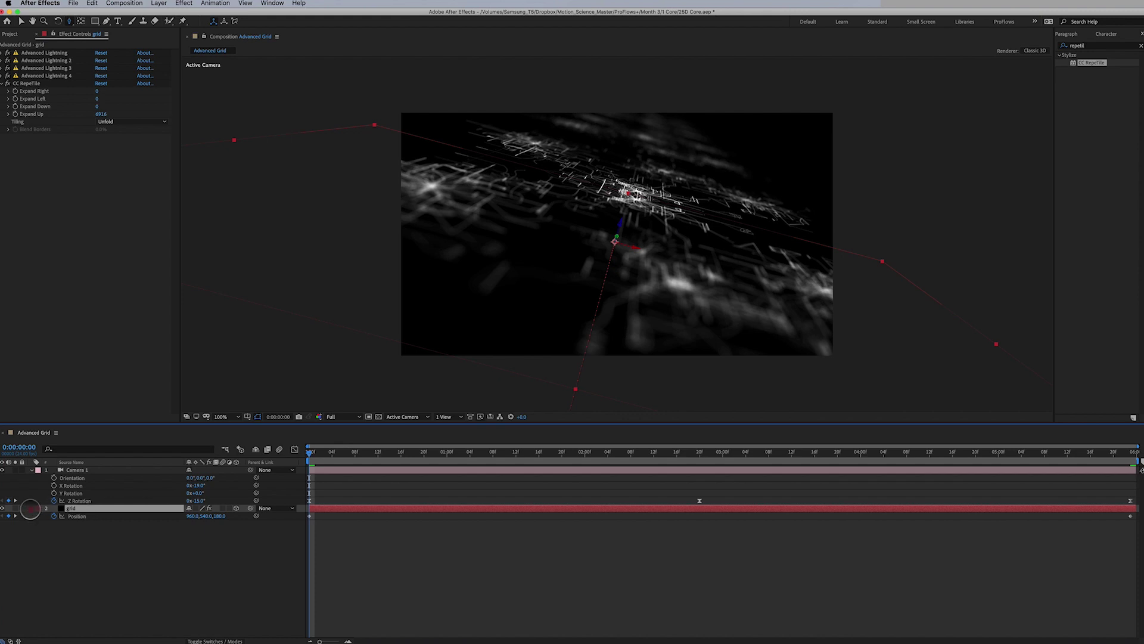
click(31, 509)
key(ctrl+d)
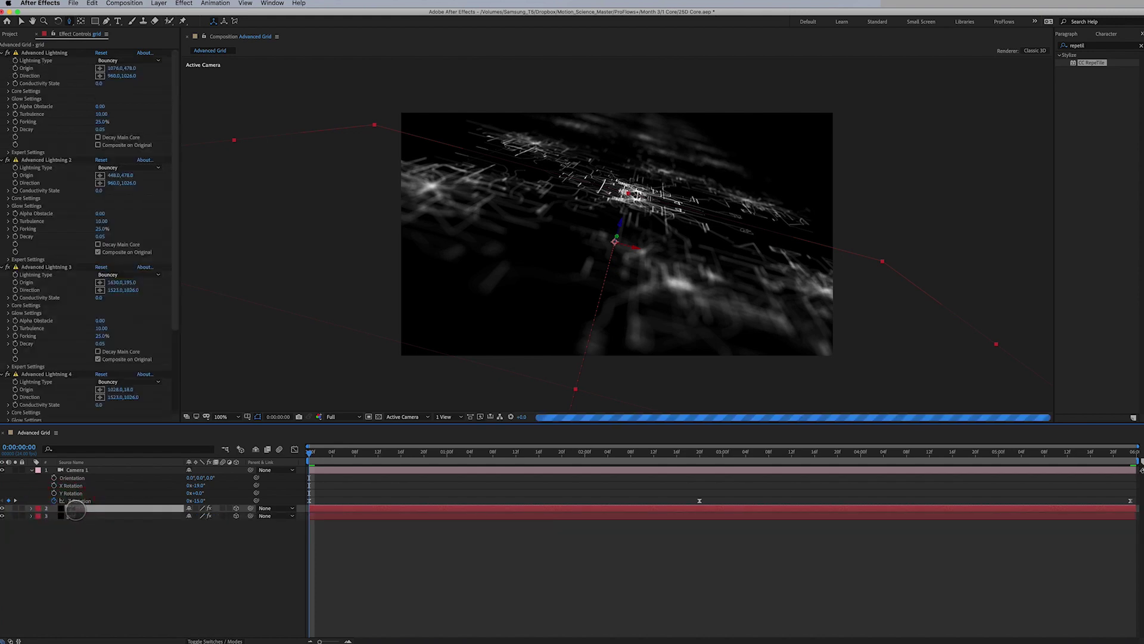
click(80, 516)
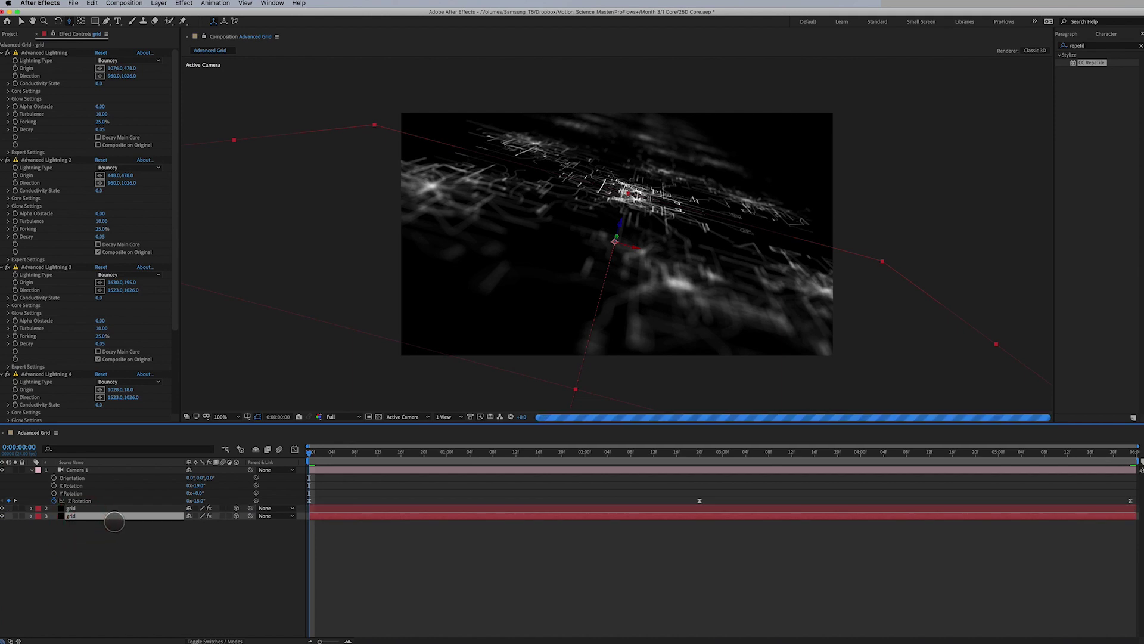
key(p)
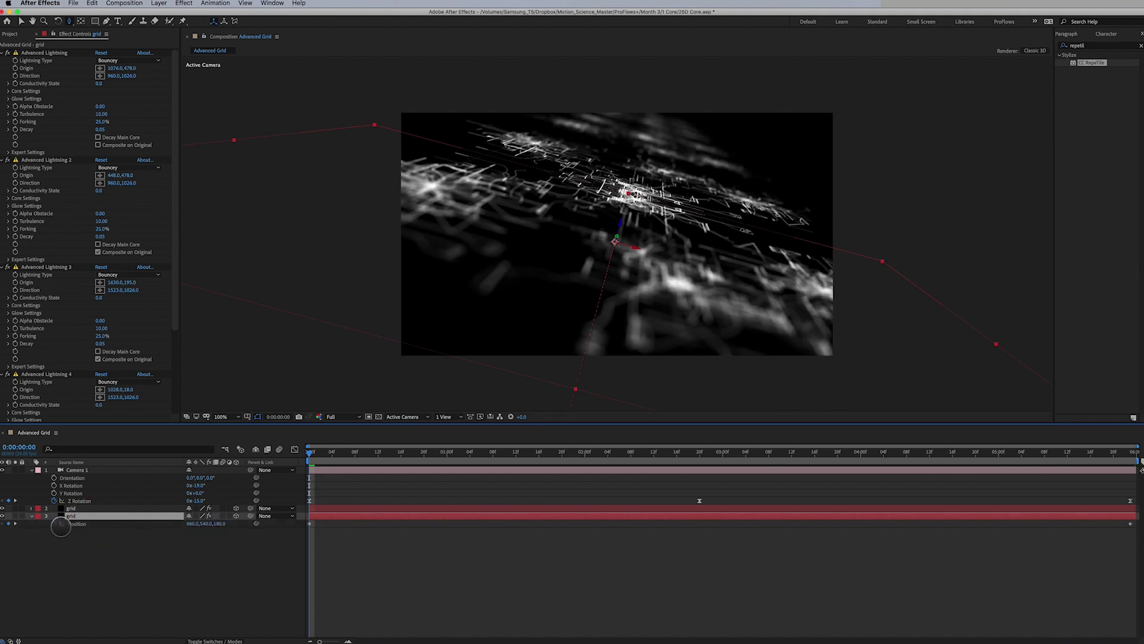
click(54, 523)
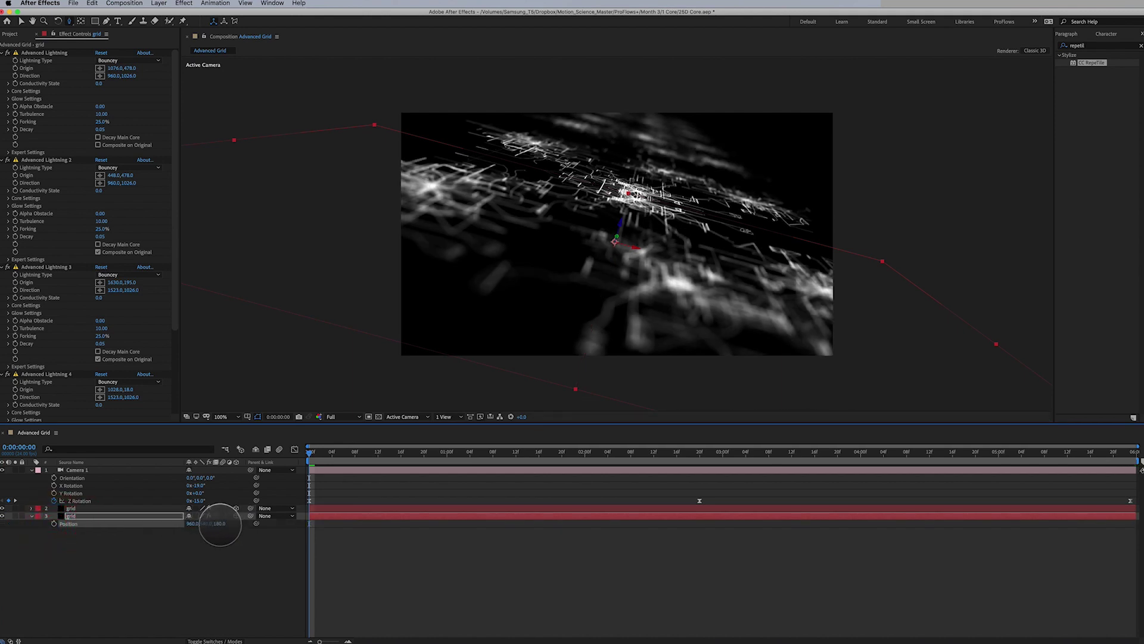
Step: Try a Y position of 340 on the lower grid copy and undo it
click(205, 523)
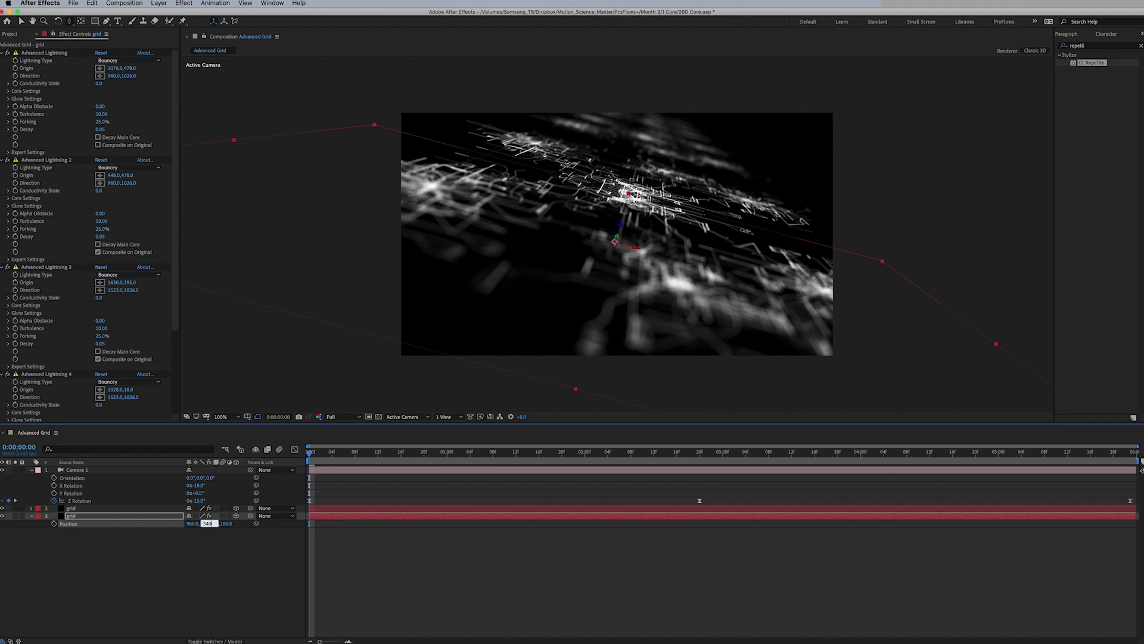
text(340)
key(Return)
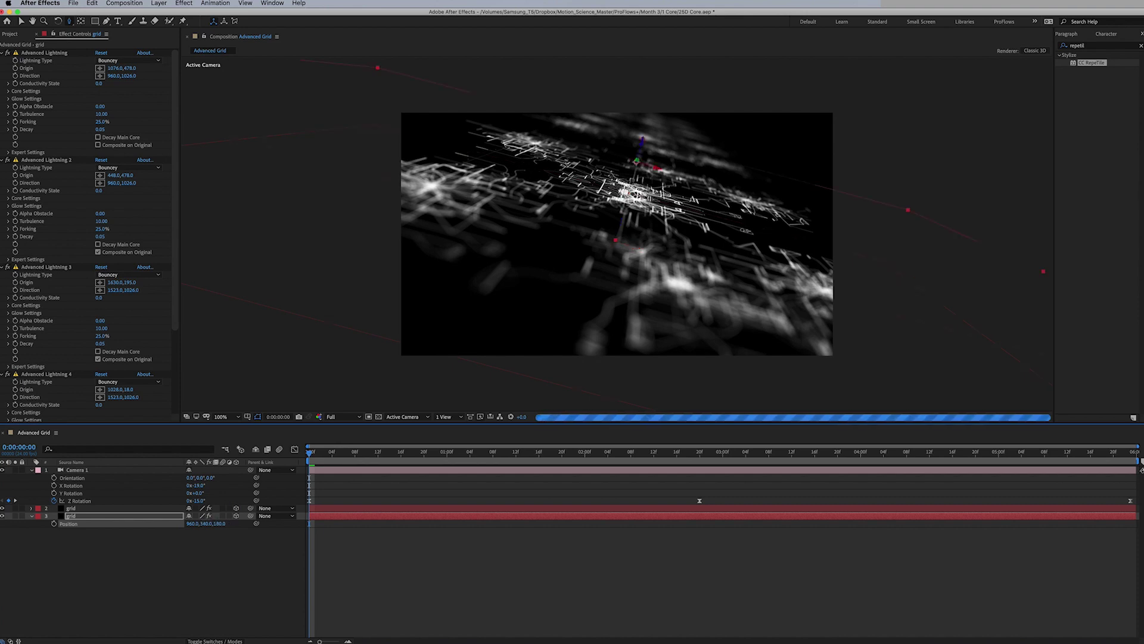
key(cmd+z)
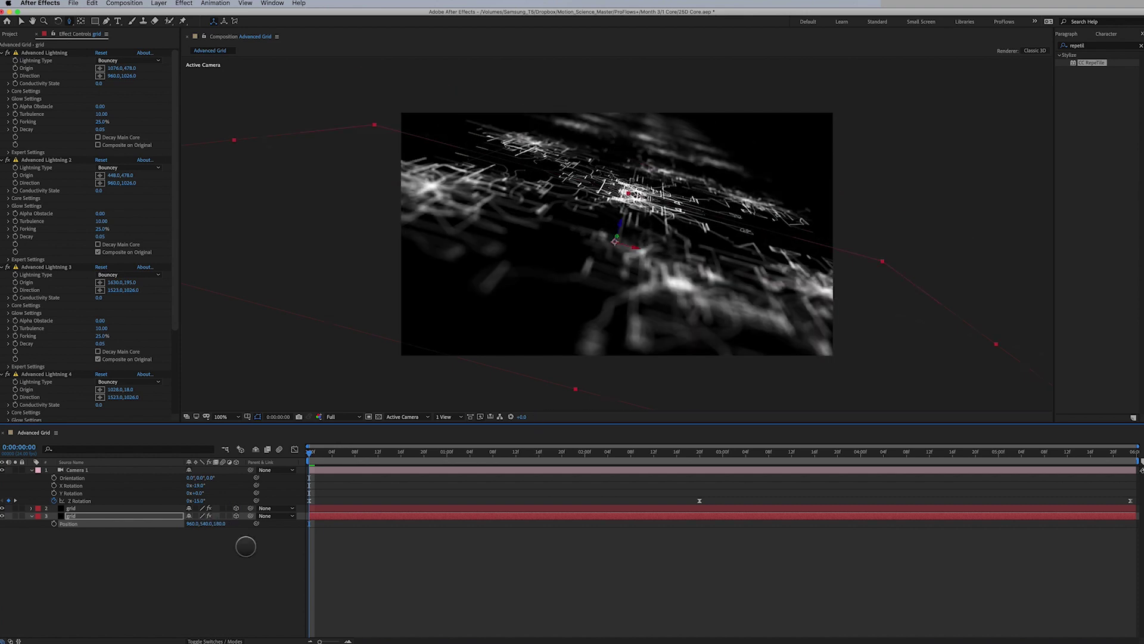
Step: Set the lower grid copy's Y position to 600
click(207, 523)
text(600)
key(Return)
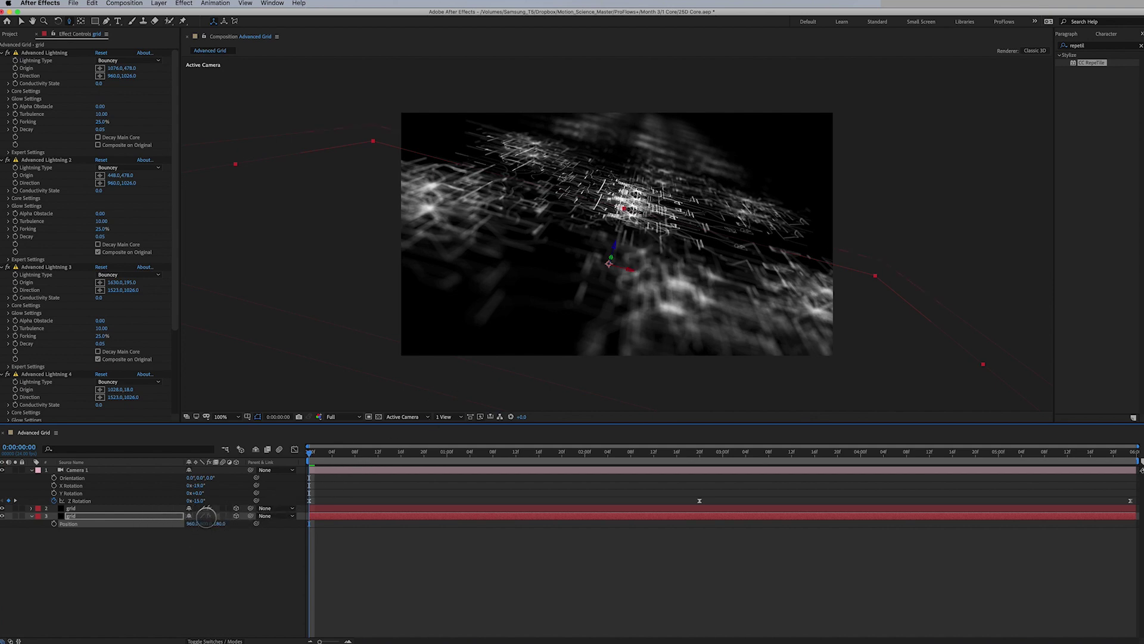
Step: Duplicate the lower grid copy and set the bottom grid layer's Y position to 660
click(140, 517)
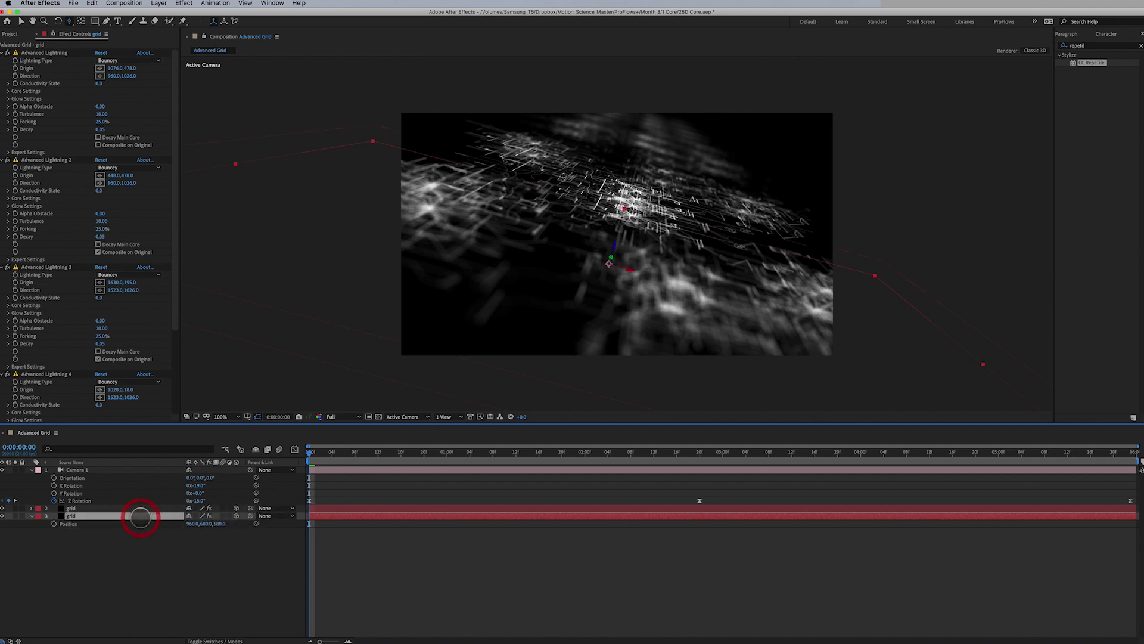
key(super+d)
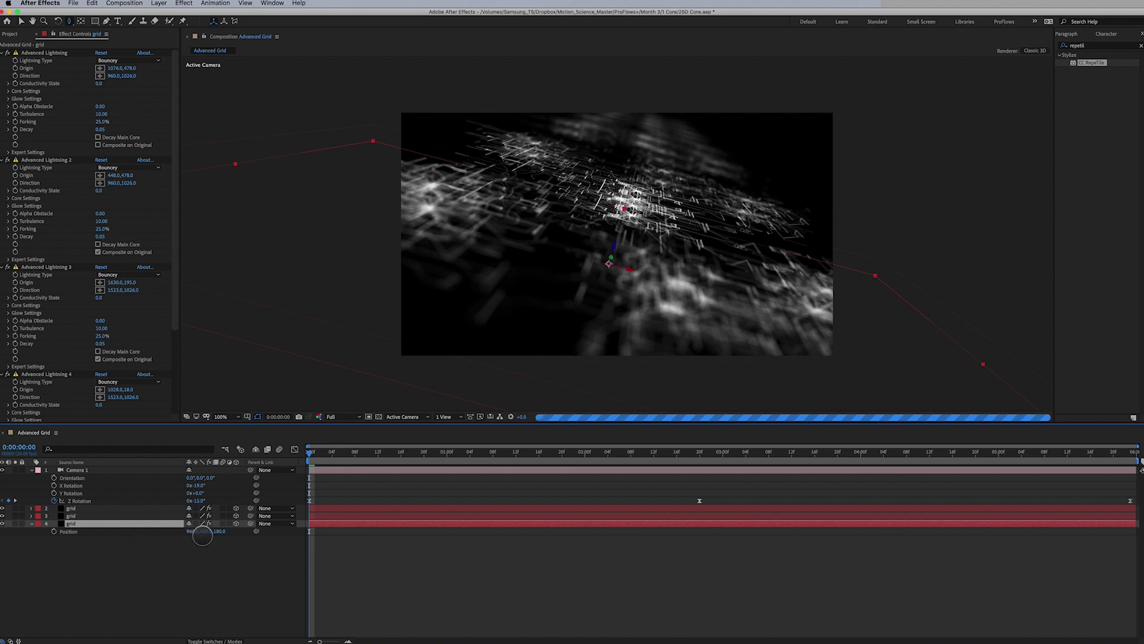
click(205, 531)
text(66)
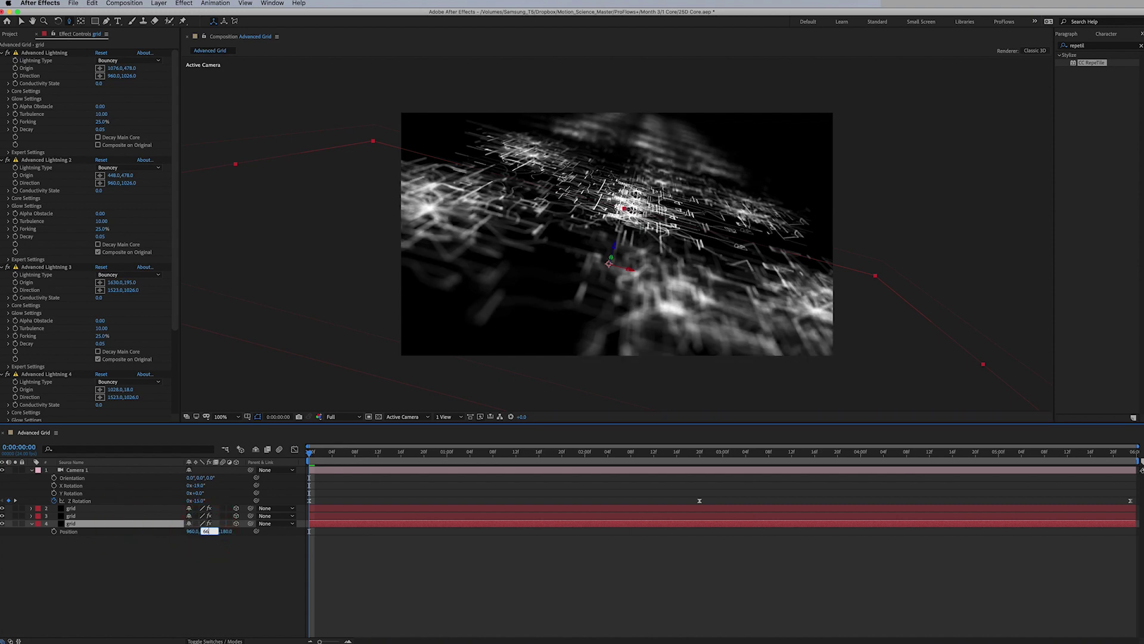
text(0)
key(Return)
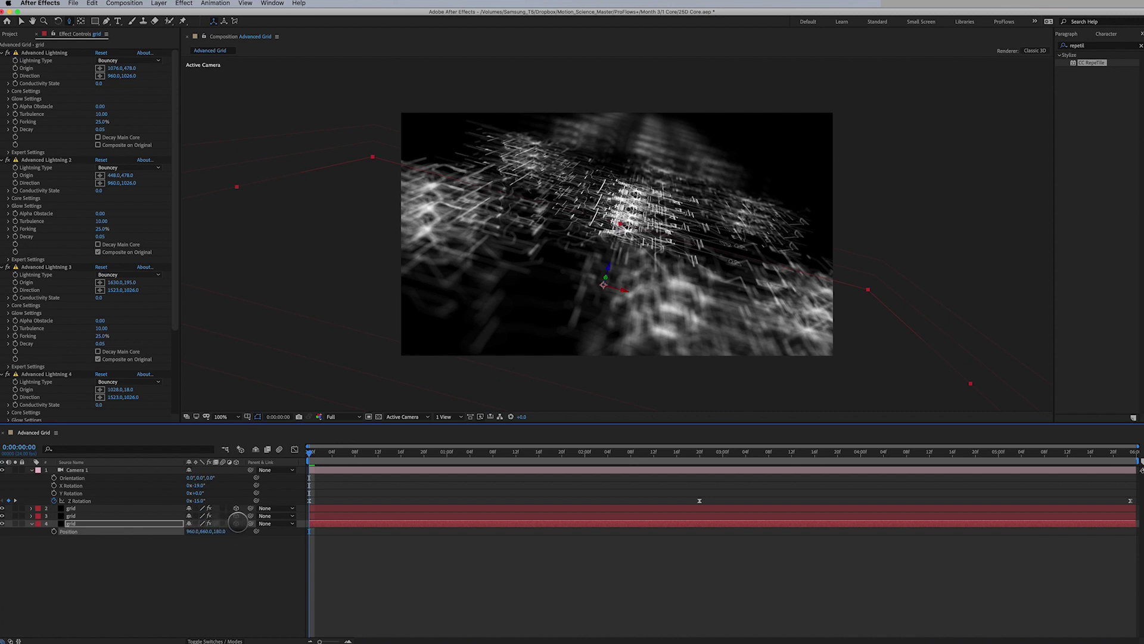
Step: Parent the two lower grid copies to the top grid layer and show the top grid's Position property
shift+click(108, 516)
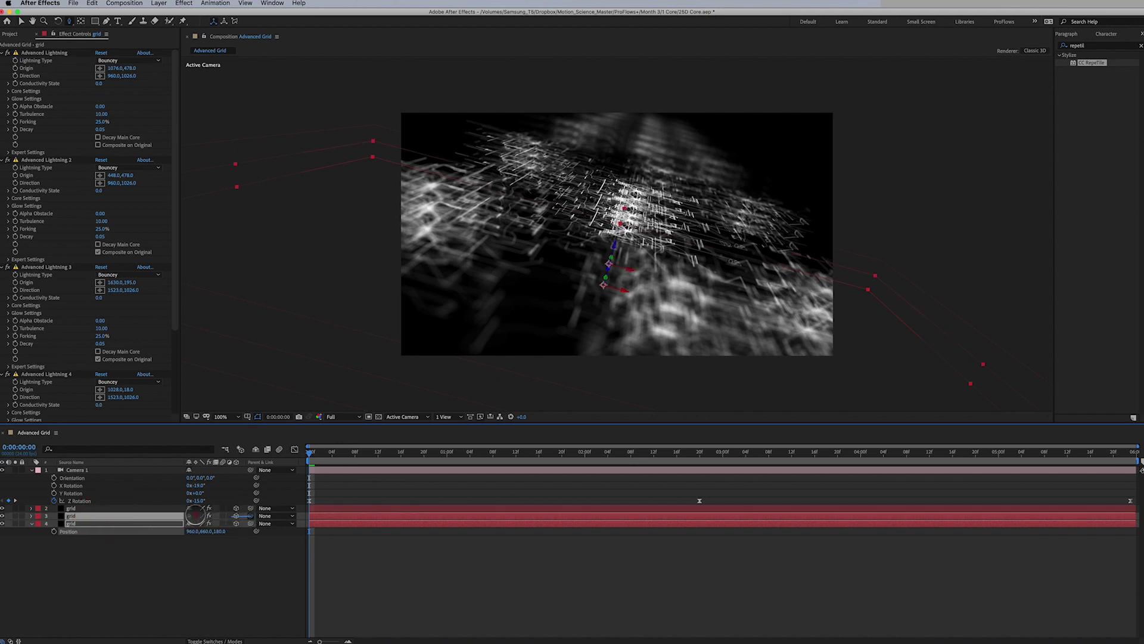
drag(250, 516, 104, 509)
click(104, 508)
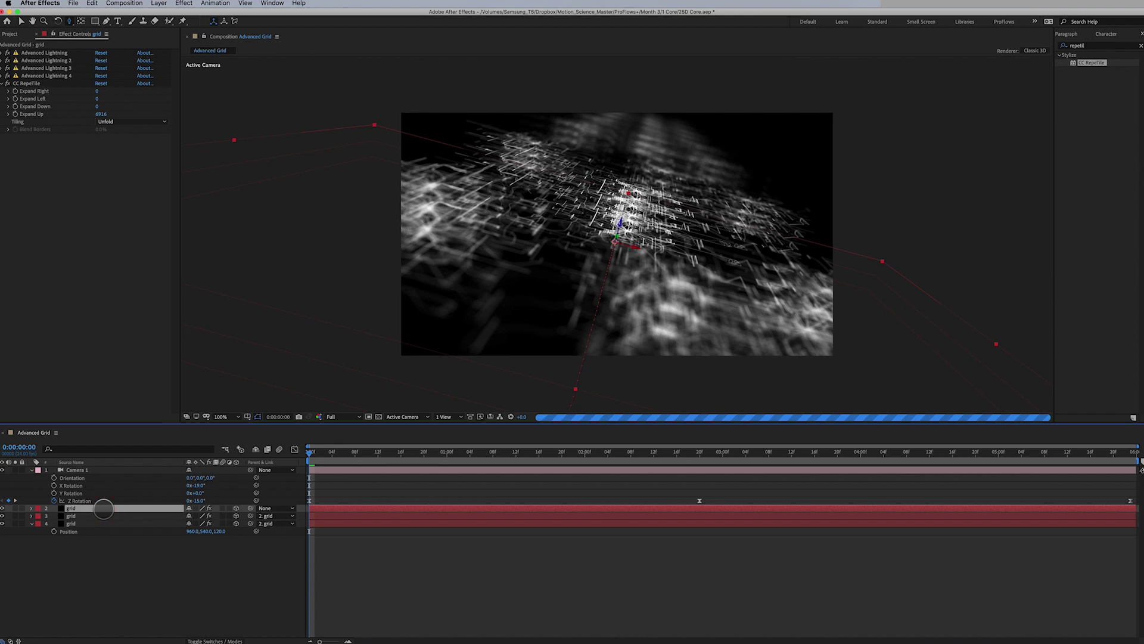
key(p)
key(Return)
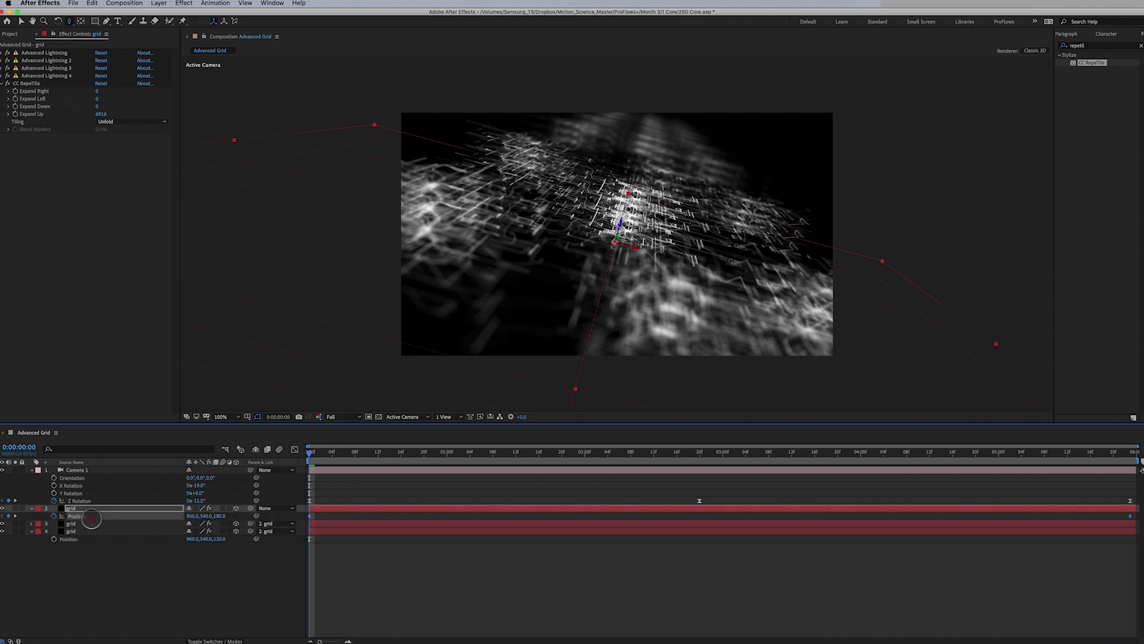
Step: Select the middle grid layer and offset it along its Y axis toward the camera in the viewer
click(83, 523)
key(p)
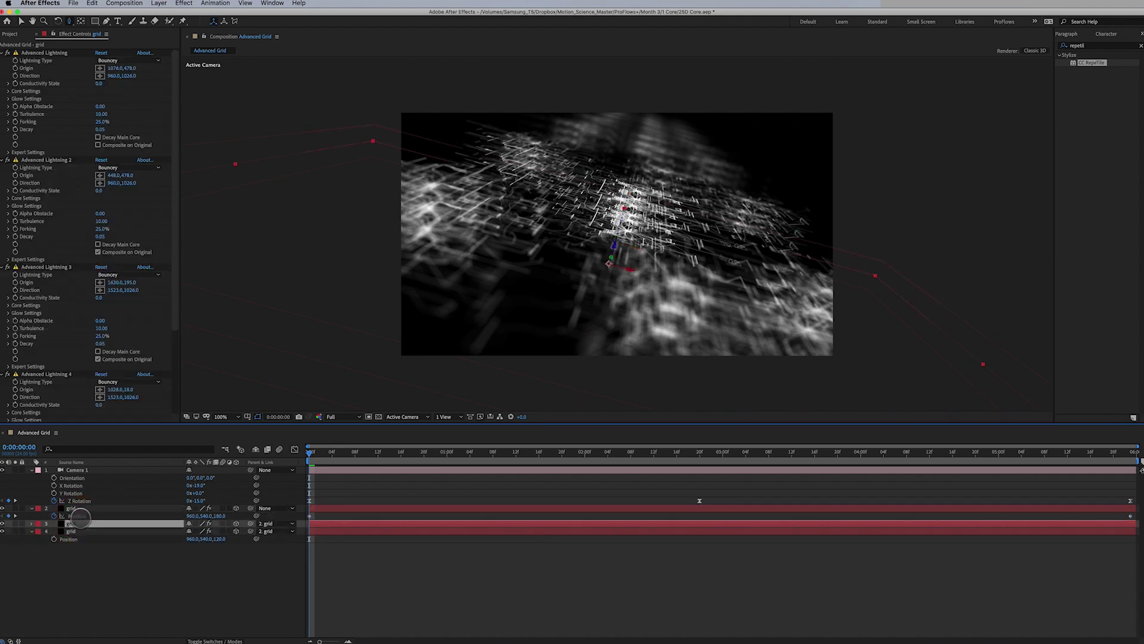
click(81, 510)
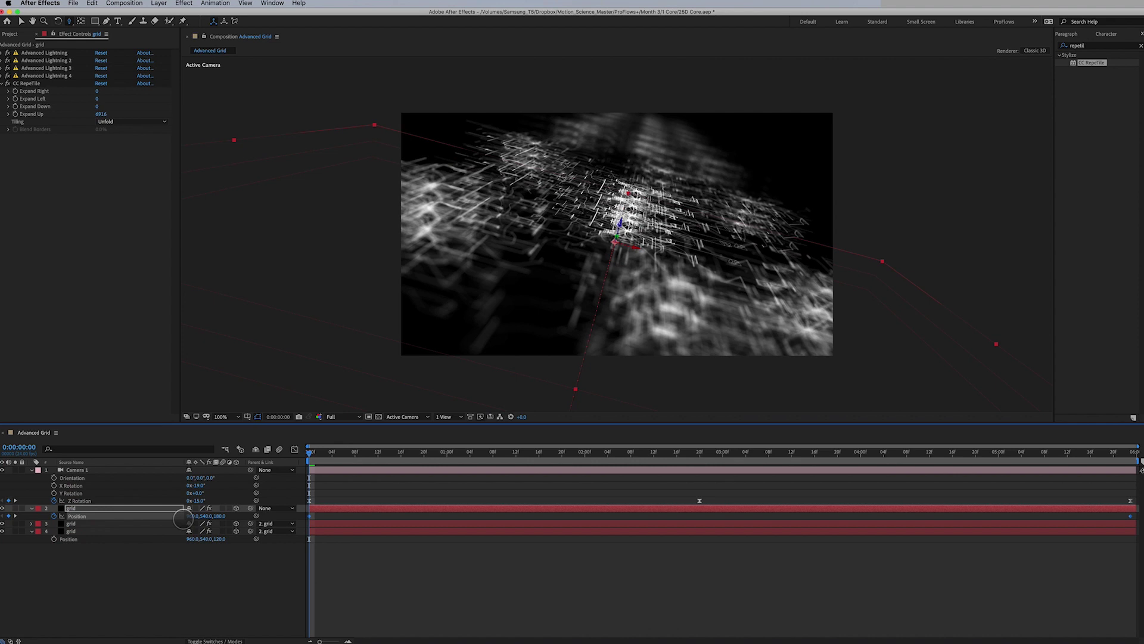
click(169, 523)
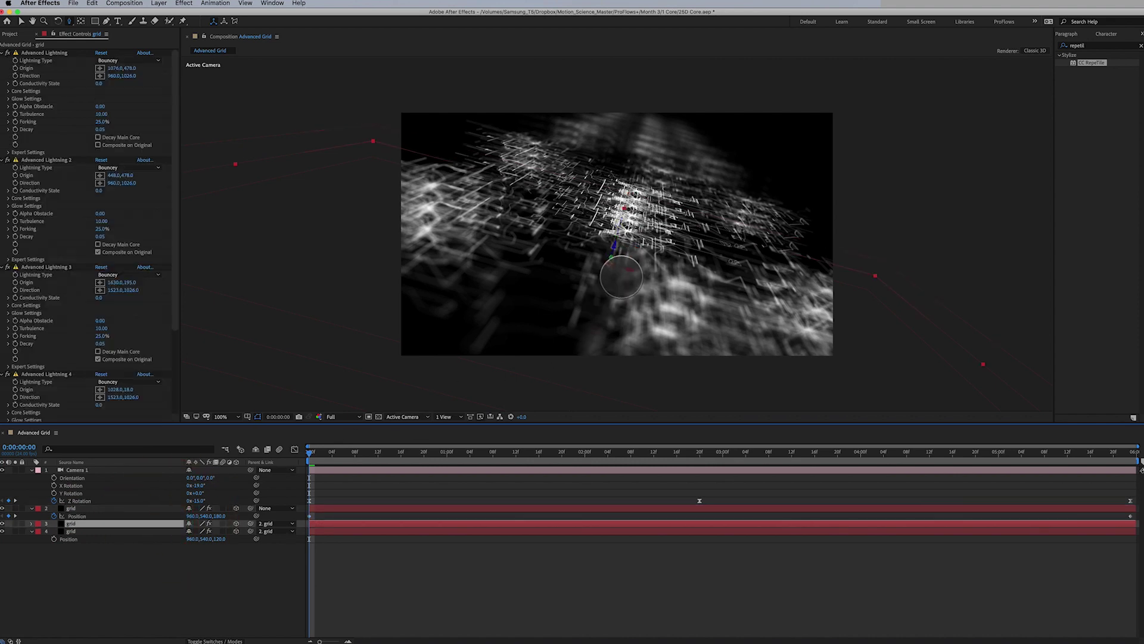
key(v)
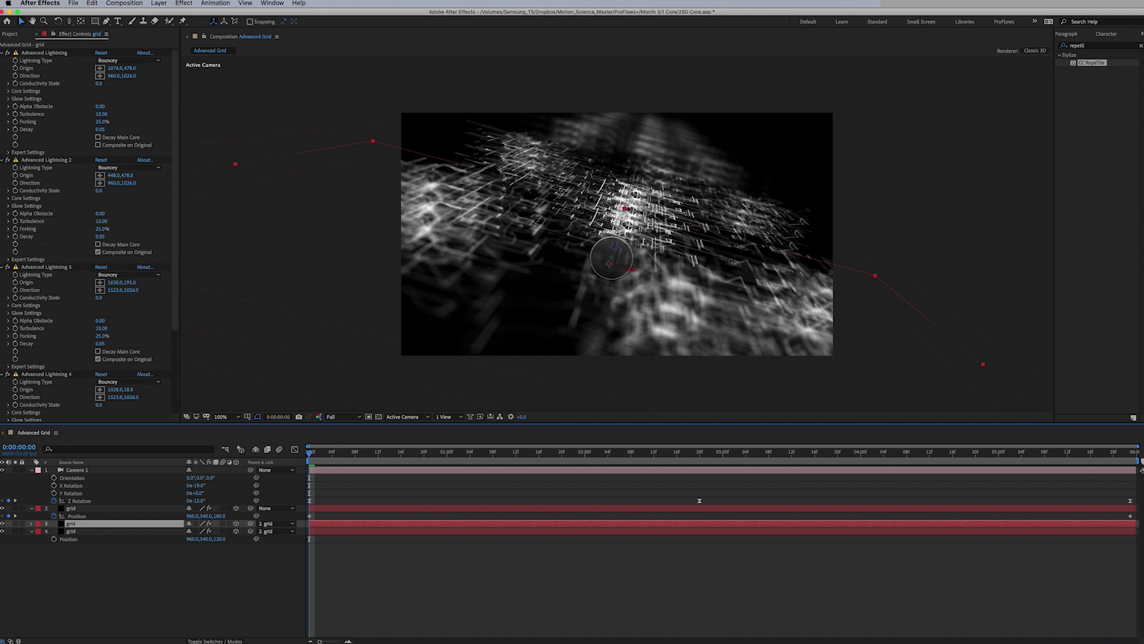
drag(611, 258, 588, 290)
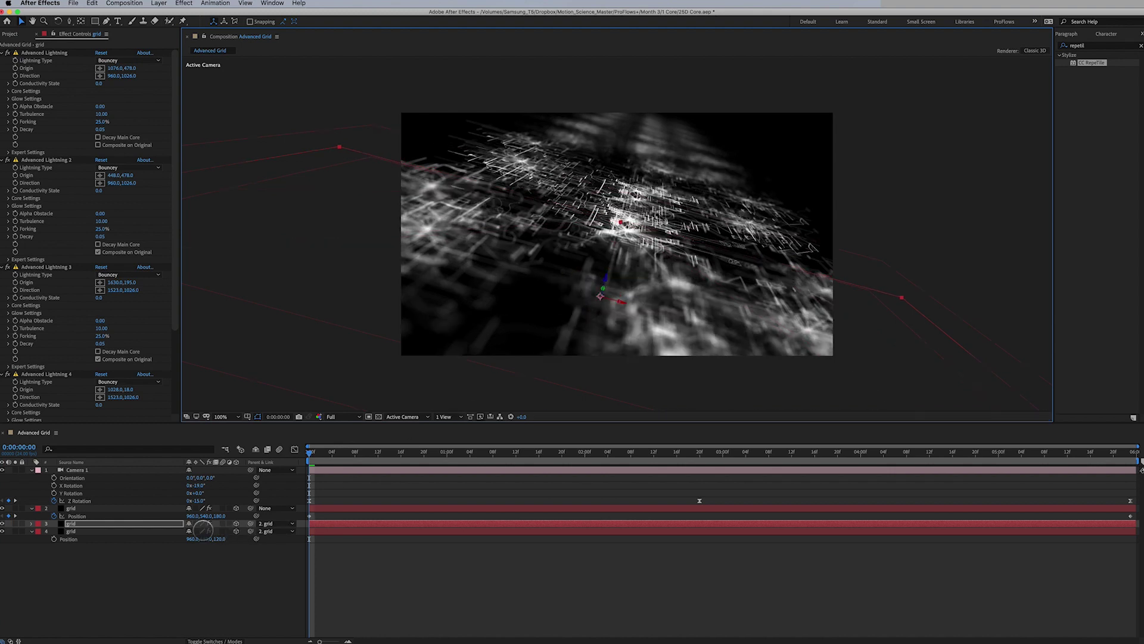
Step: Offset the bottom grid layer along its Y axis toward the camera, to a Y position of about 751
click(151, 531)
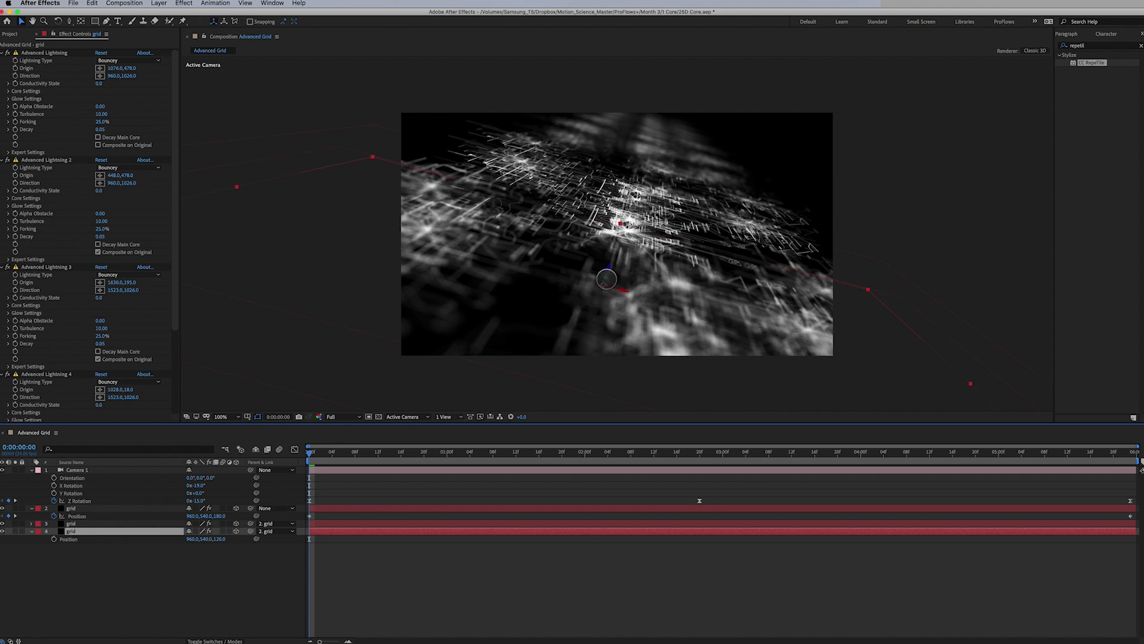
click(606, 278)
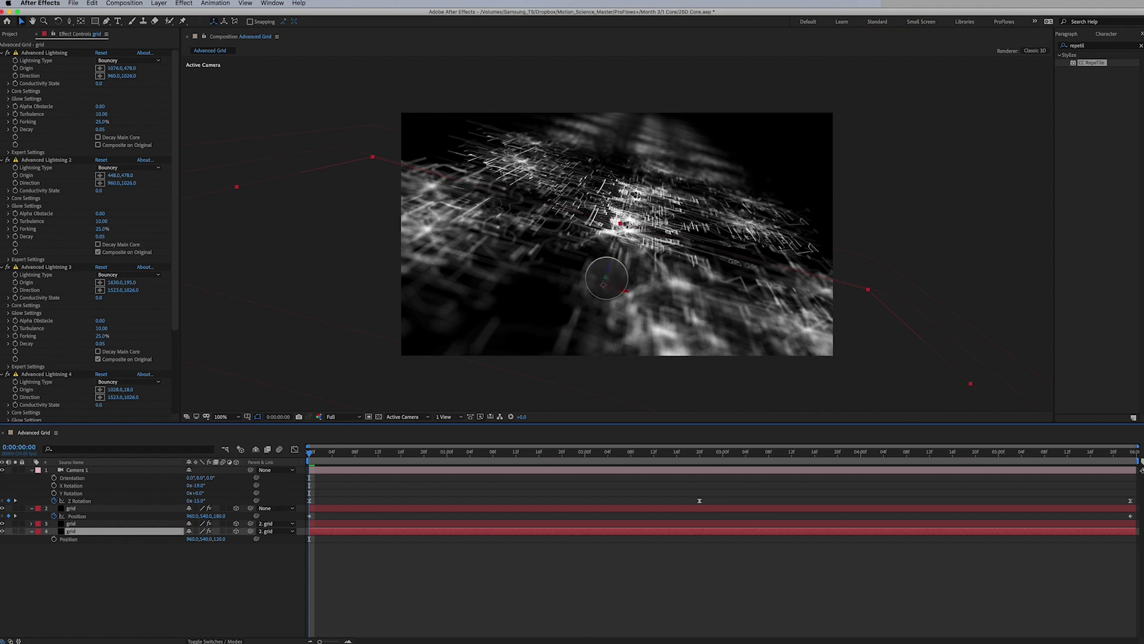
drag(606, 278, 652, 241)
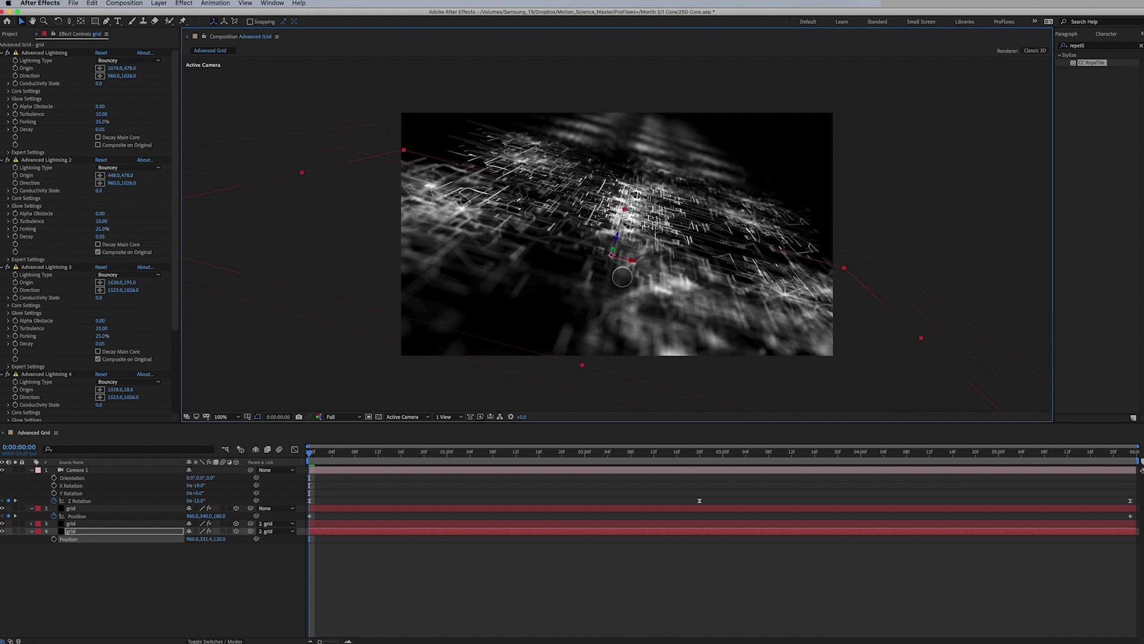
key(super+z)
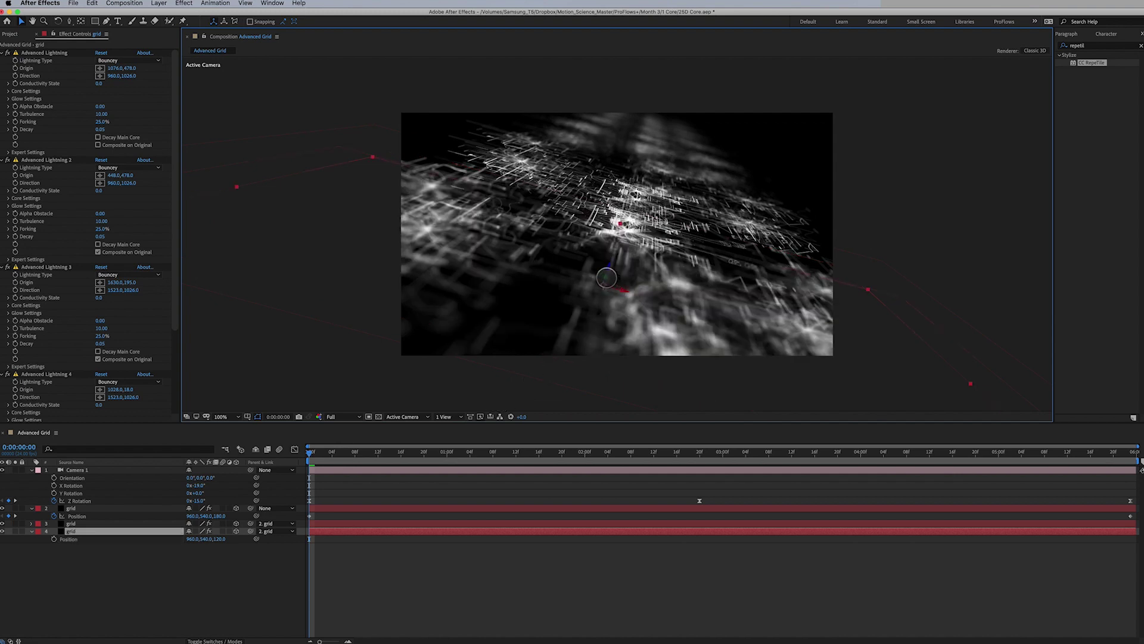
drag(600, 273, 579, 322)
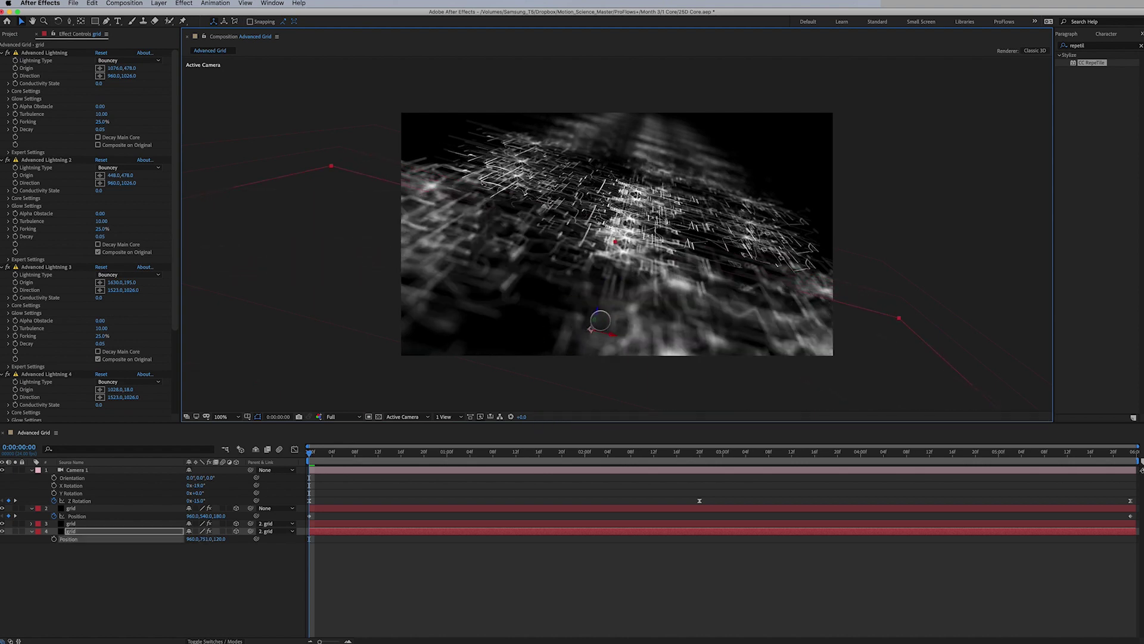
click(727, 567)
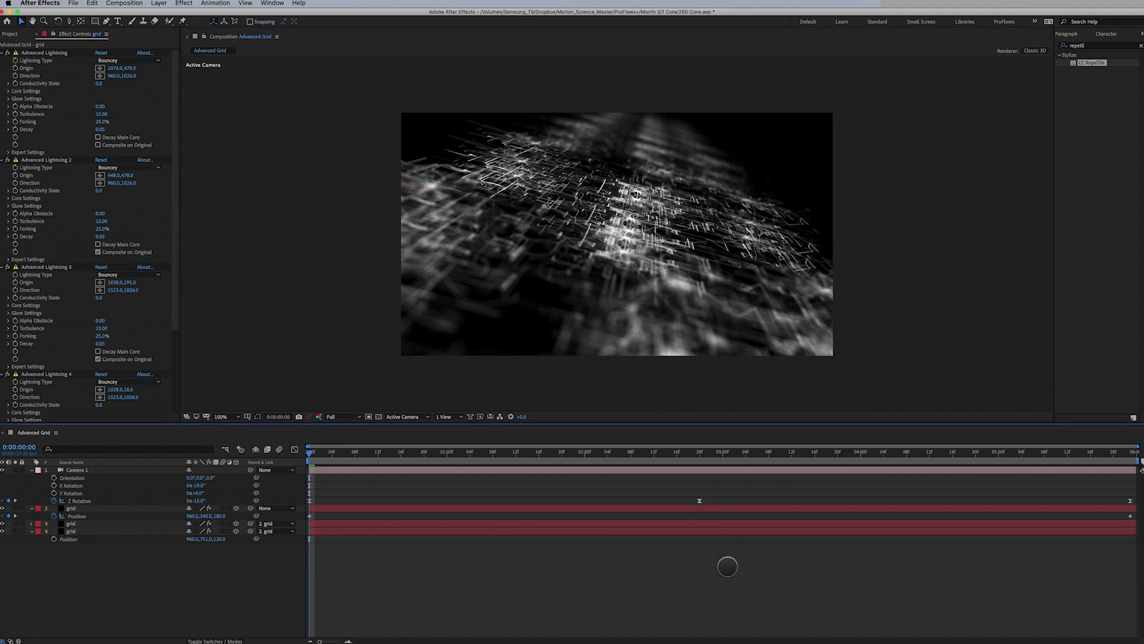
Step: Collapse the camera layer's properties, preview the layered grids' motion and go to 0:00:03:05
click(78, 470)
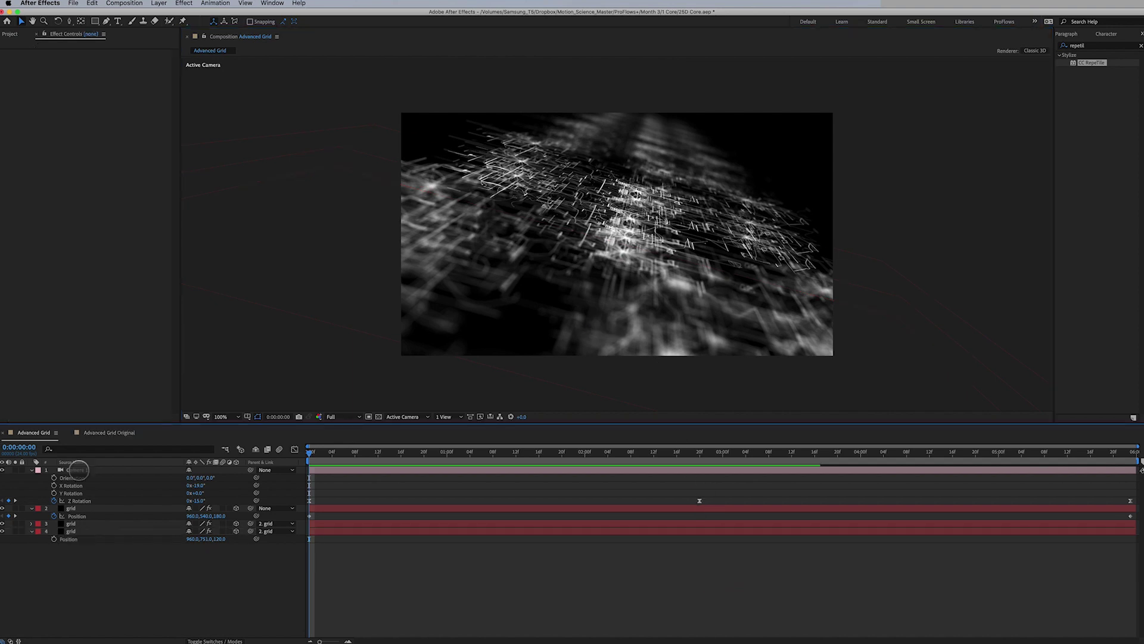
click(78, 470)
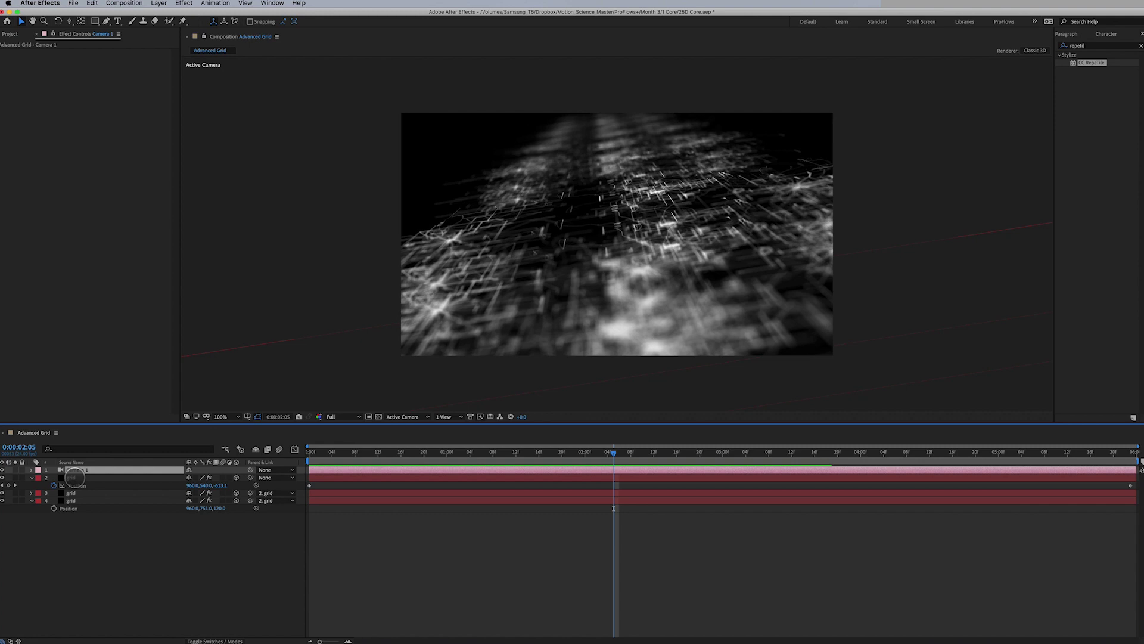
key(space)
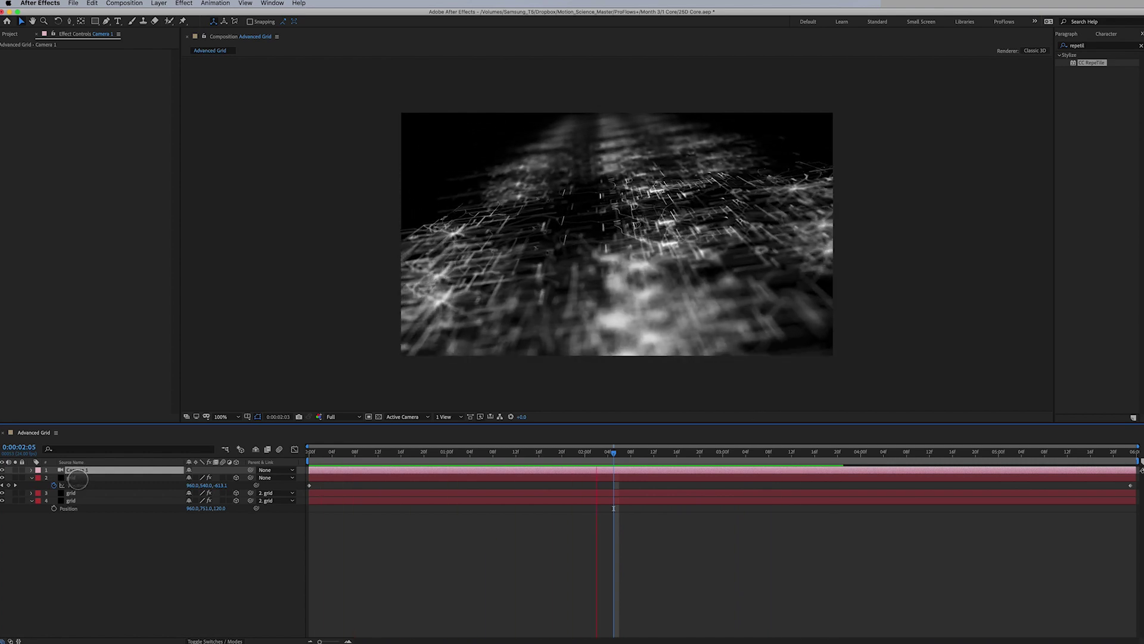
click(614, 452)
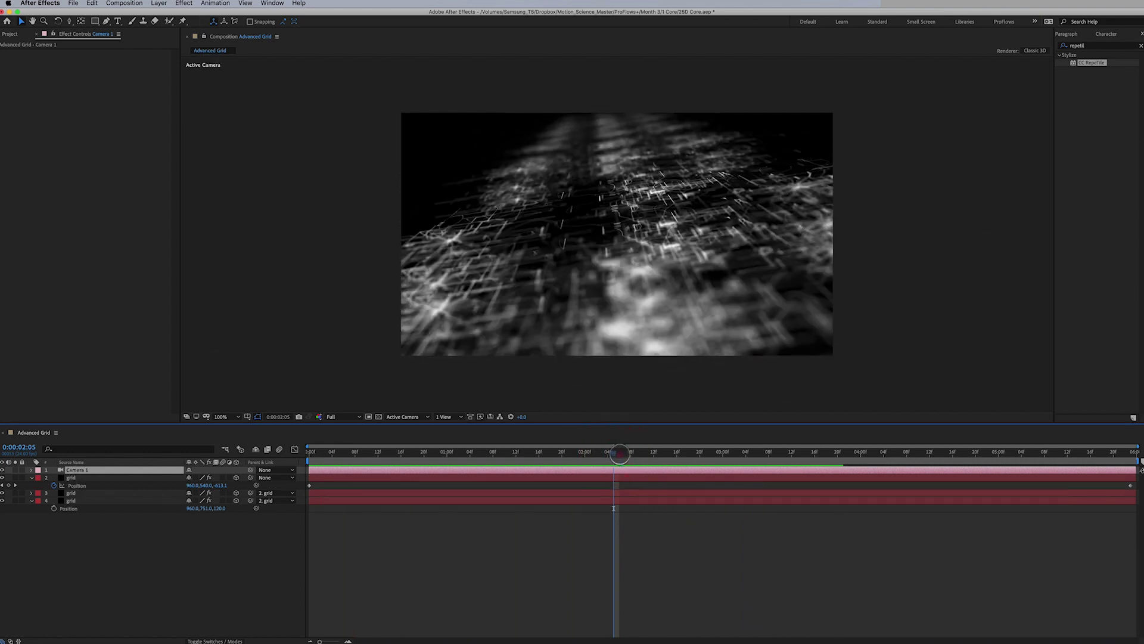
drag(613, 452, 752, 459)
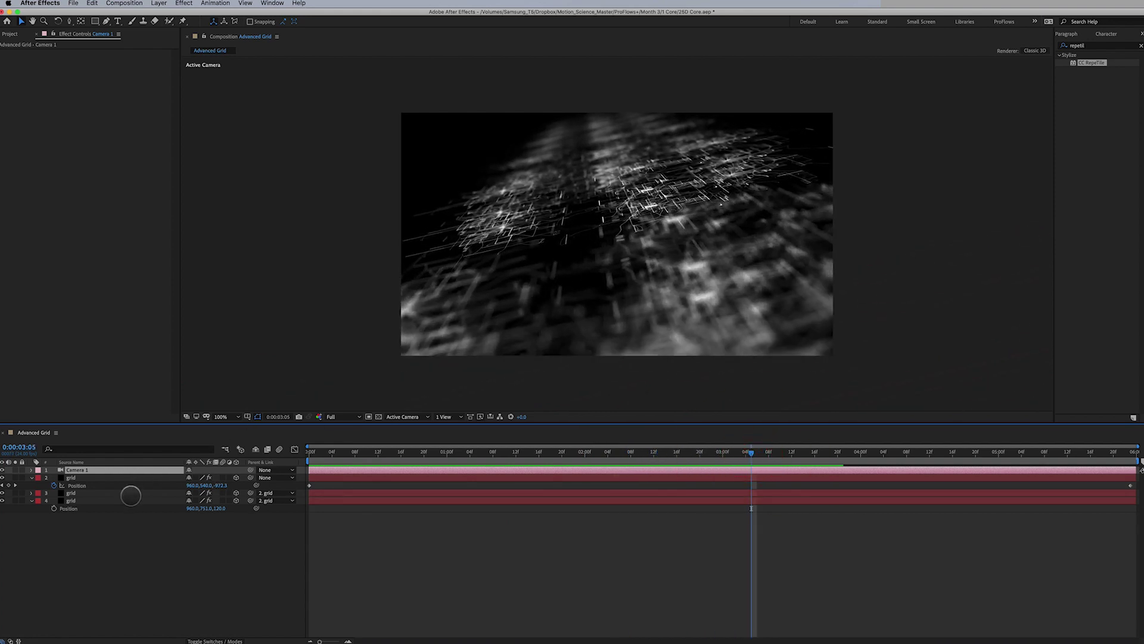
Step: Shift the bottom grid layer's Y position to about 1441 and select the middle grid layer
click(123, 500)
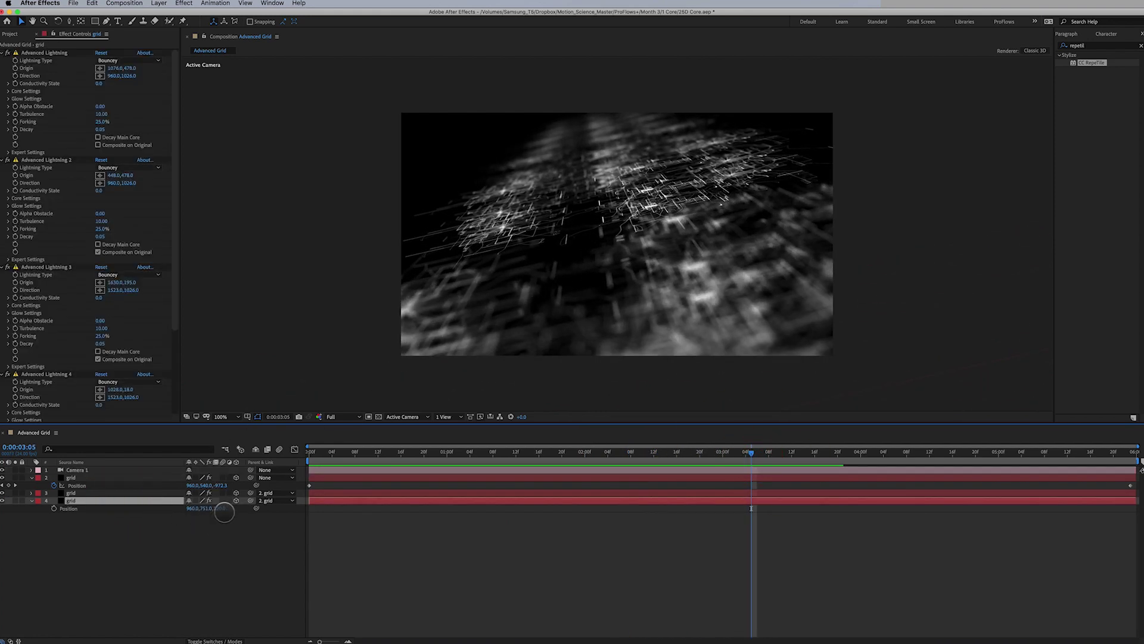
drag(221, 510, 285, 507)
click(206, 508)
mouse_move(220, 510)
mouse_down()
mouse_move(259, 511)
mouse_move(281, 492)
mouse_move(308, 507)
mouse_move(532, 493)
mouse_up()
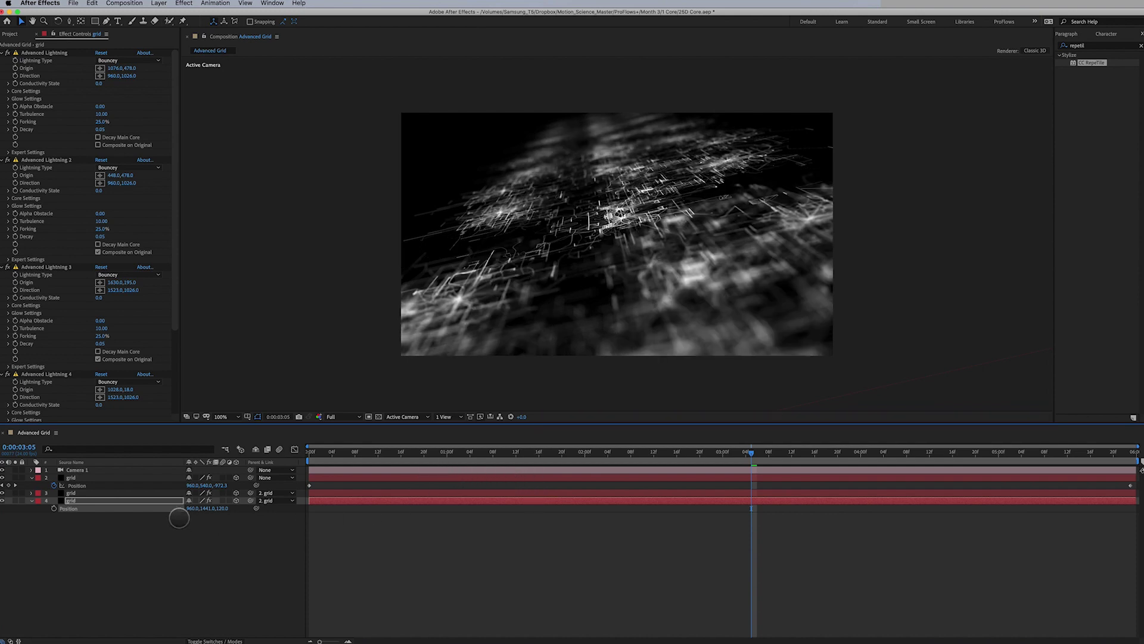
click(104, 494)
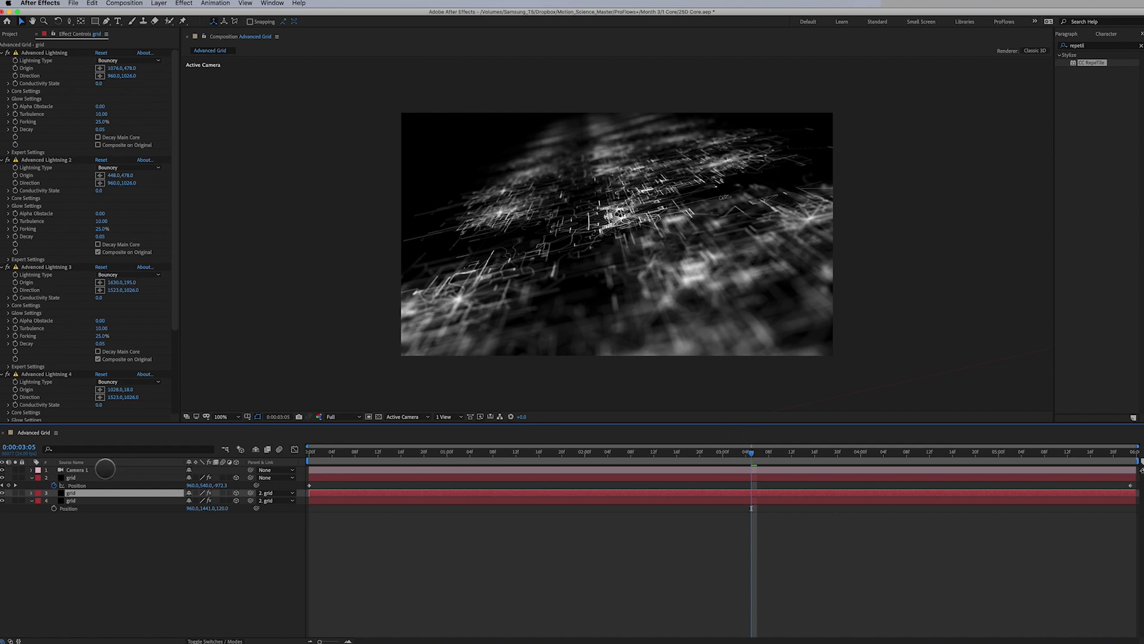
Step: Reveal the camera's Z Rotation keyframes and go to the middle keyframe's area at 0:00:02:21
click(102, 470)
key(u)
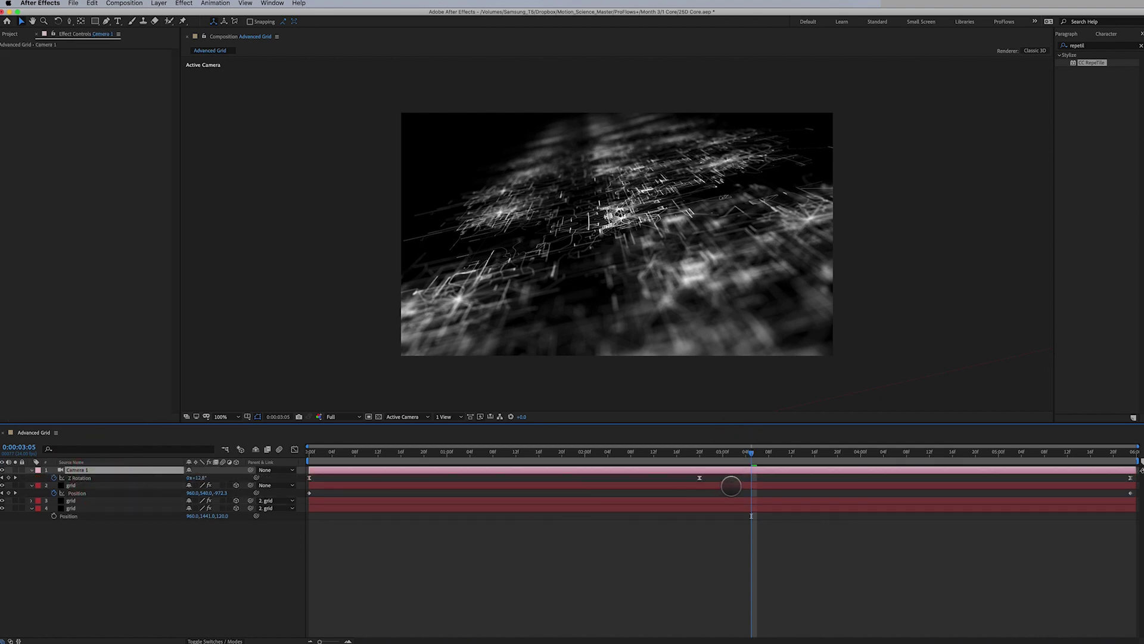
click(699, 477)
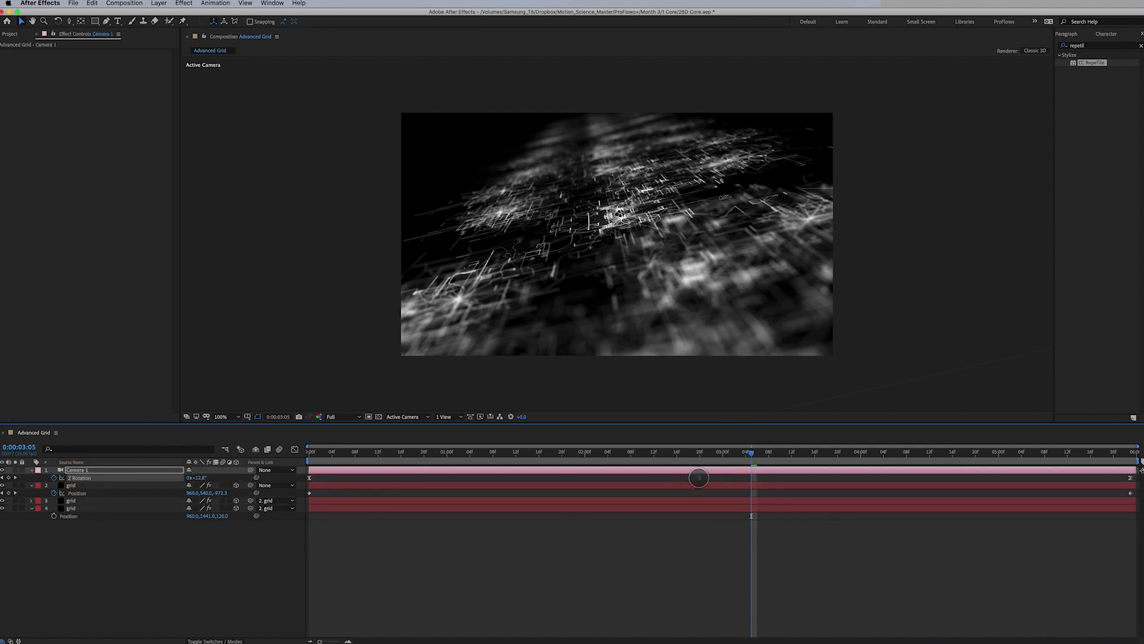
click(703, 452)
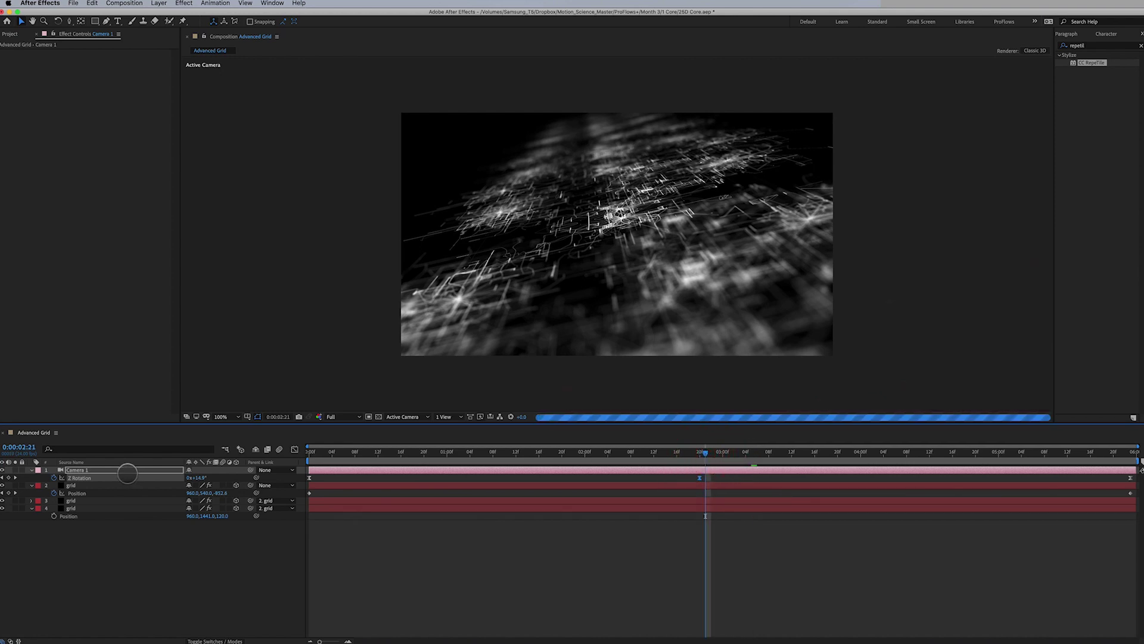
Step: Show the camera's options and set its Aperture to 300 pixels
key(a)
key(a)
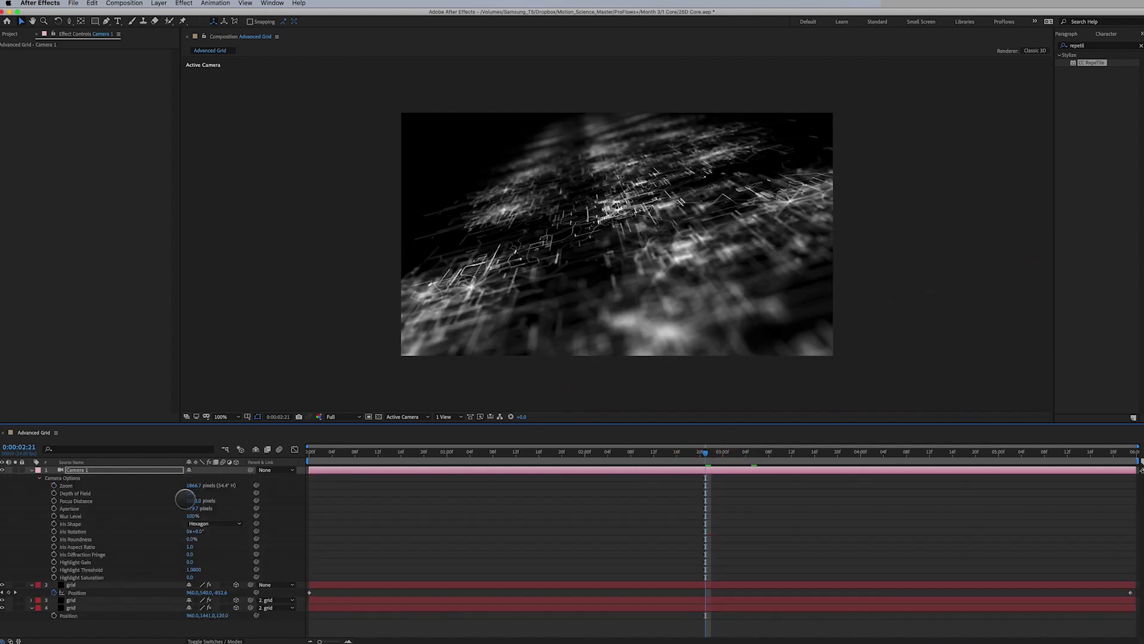
click(194, 508)
text(300)
key(Return)
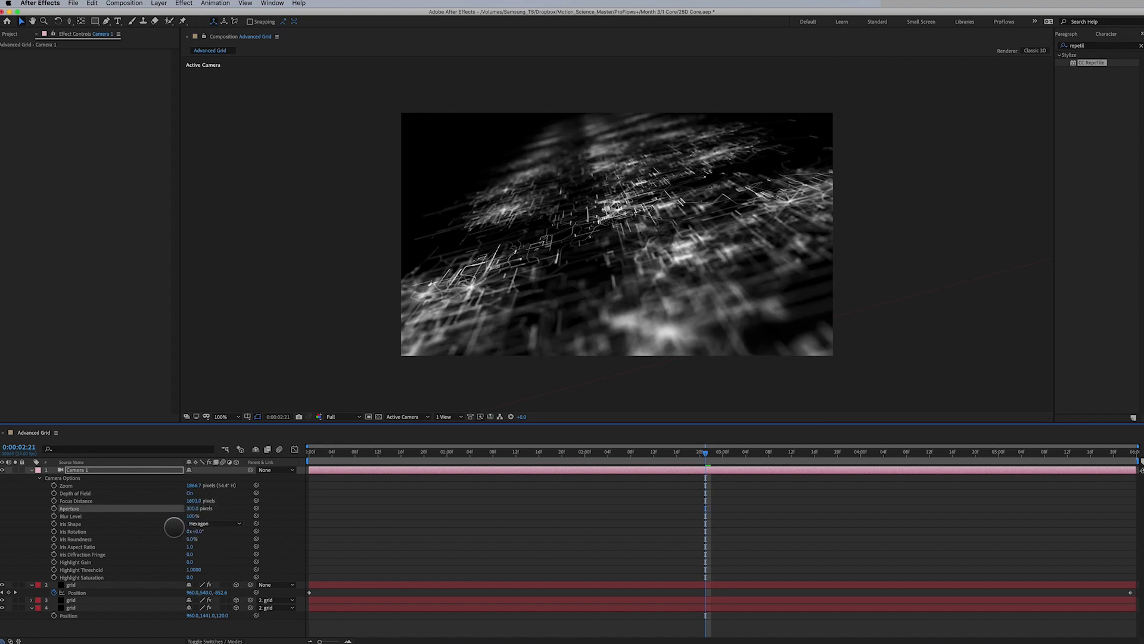
Step: Collapse the camera layer's properties and preview the whole grid animation
click(31, 470)
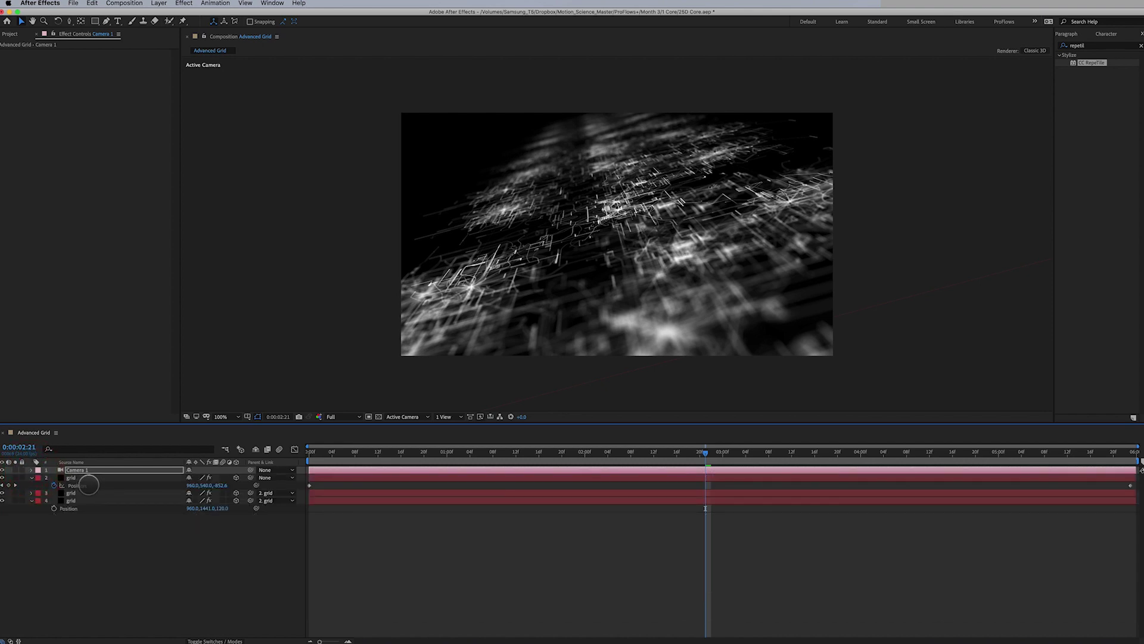
key(space)
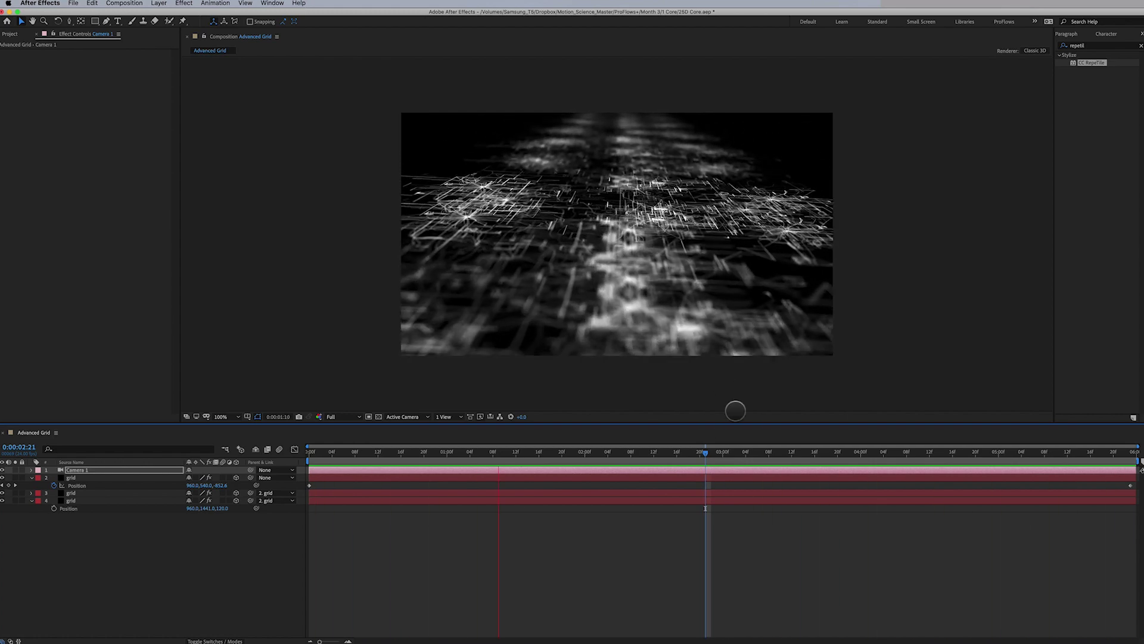
key(space)
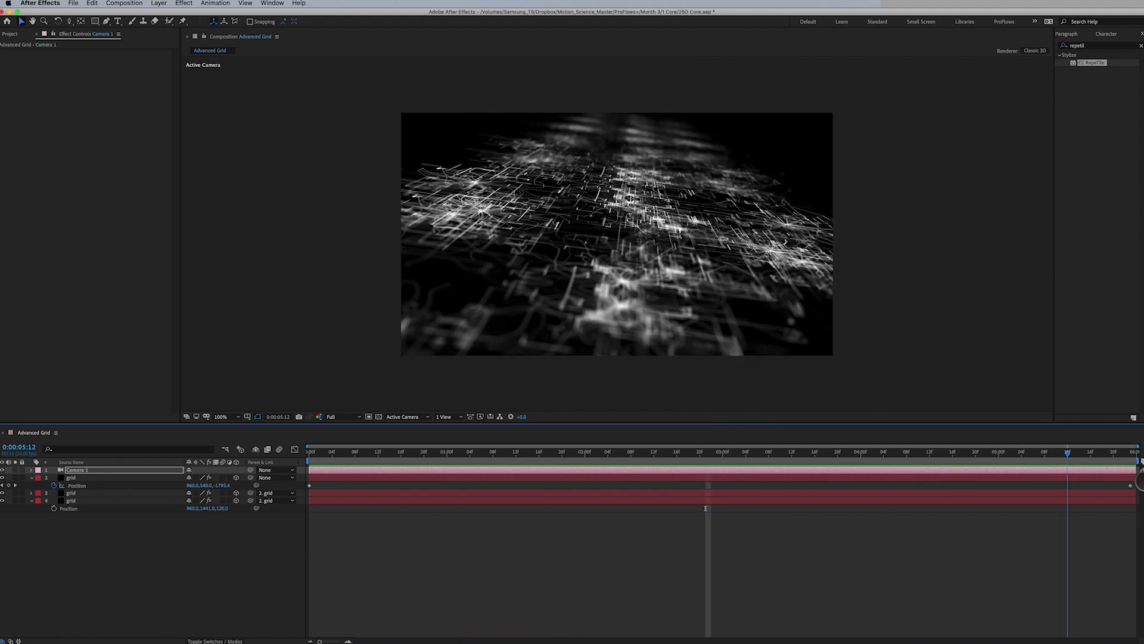
Step: Create a black 1920 × 1080 solid named "cover up" above the camera and grid layers
click(158, 3)
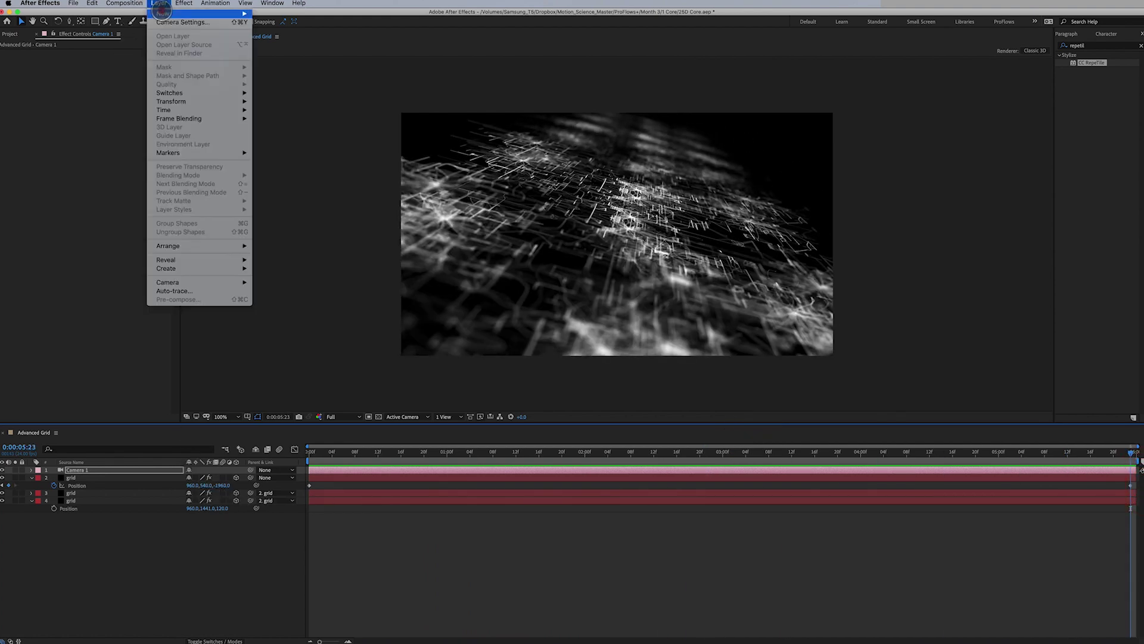
mouse_move(161, 12)
click(305, 22)
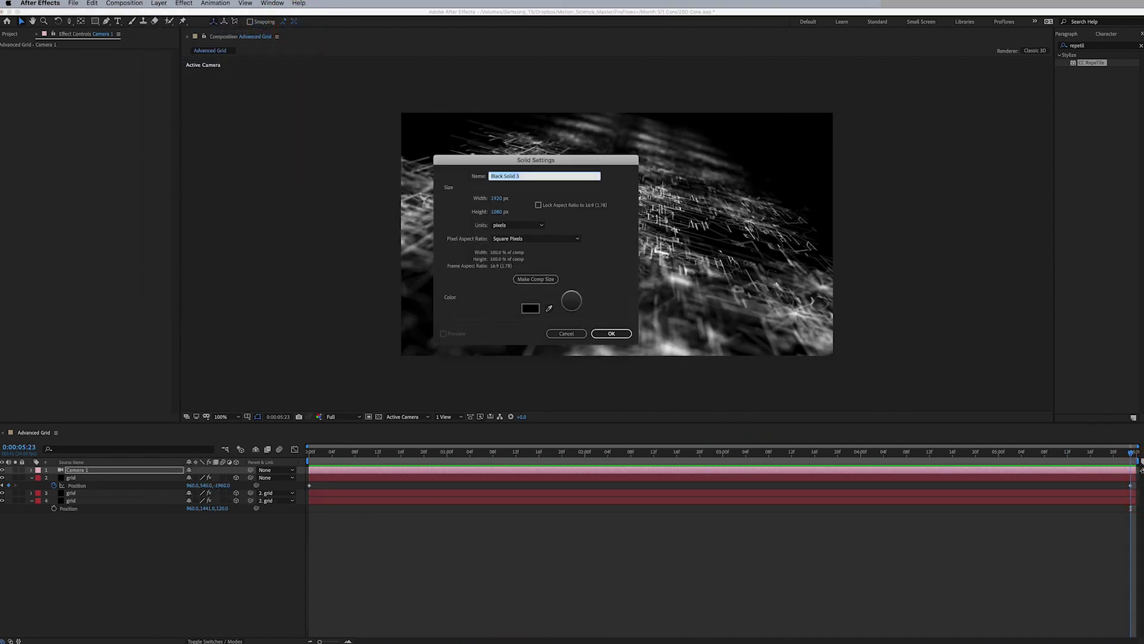
click(530, 308)
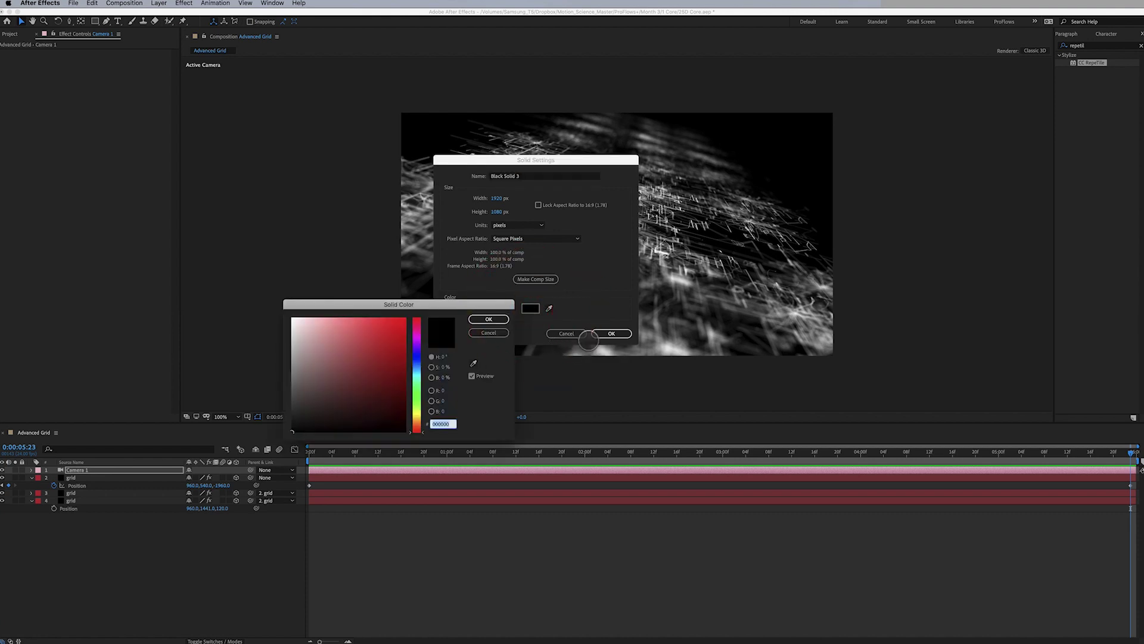
click(488, 320)
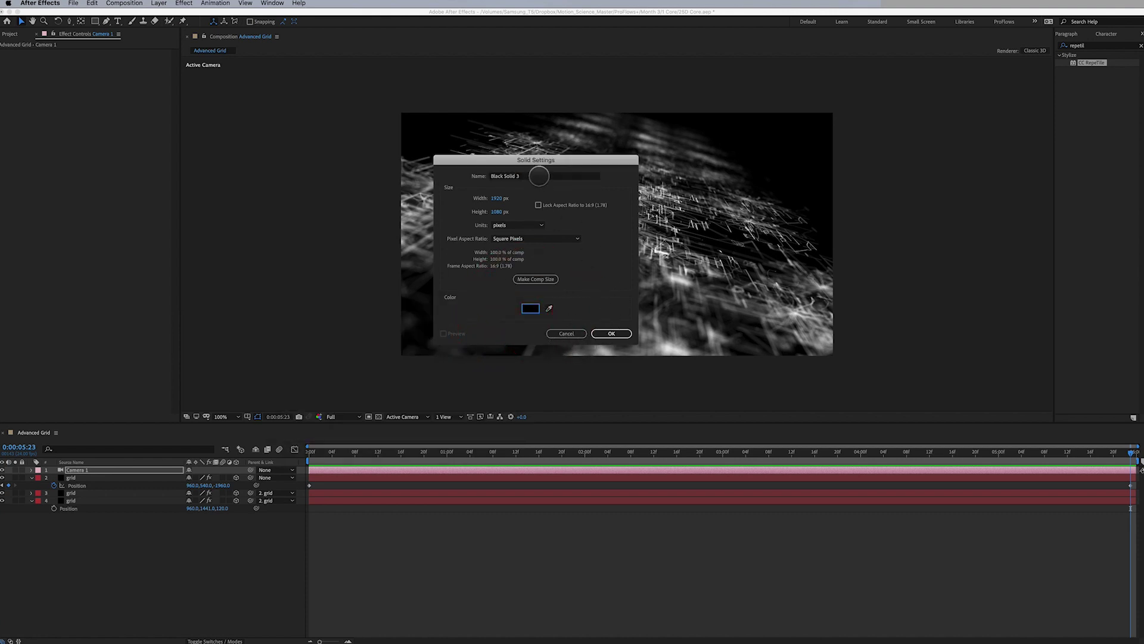
click(539, 176)
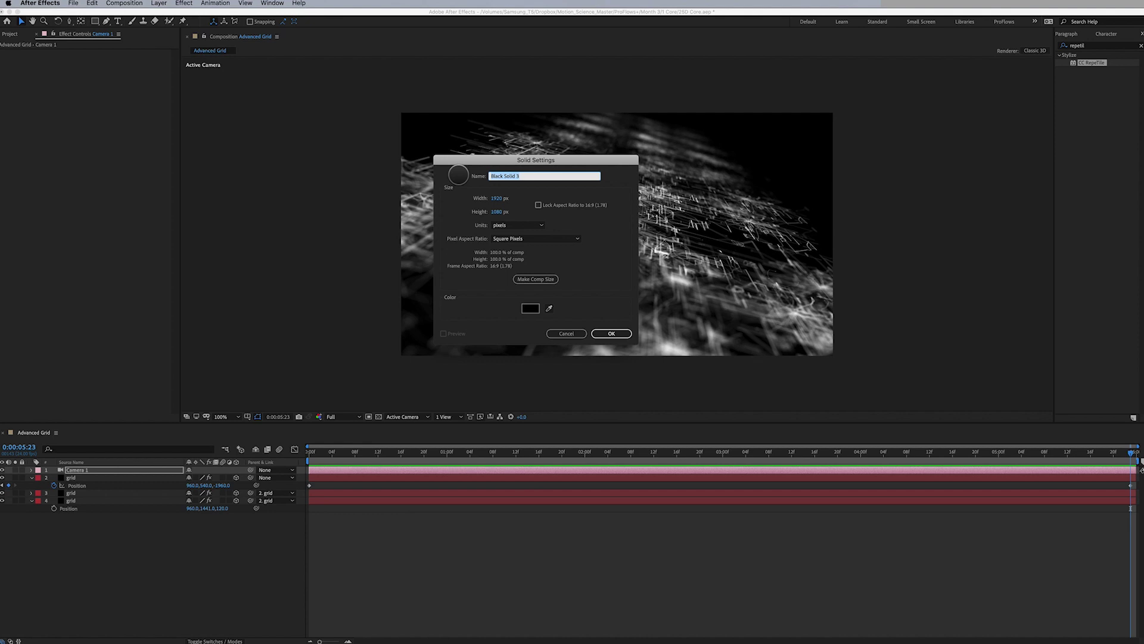
text(cover up)
key(Return)
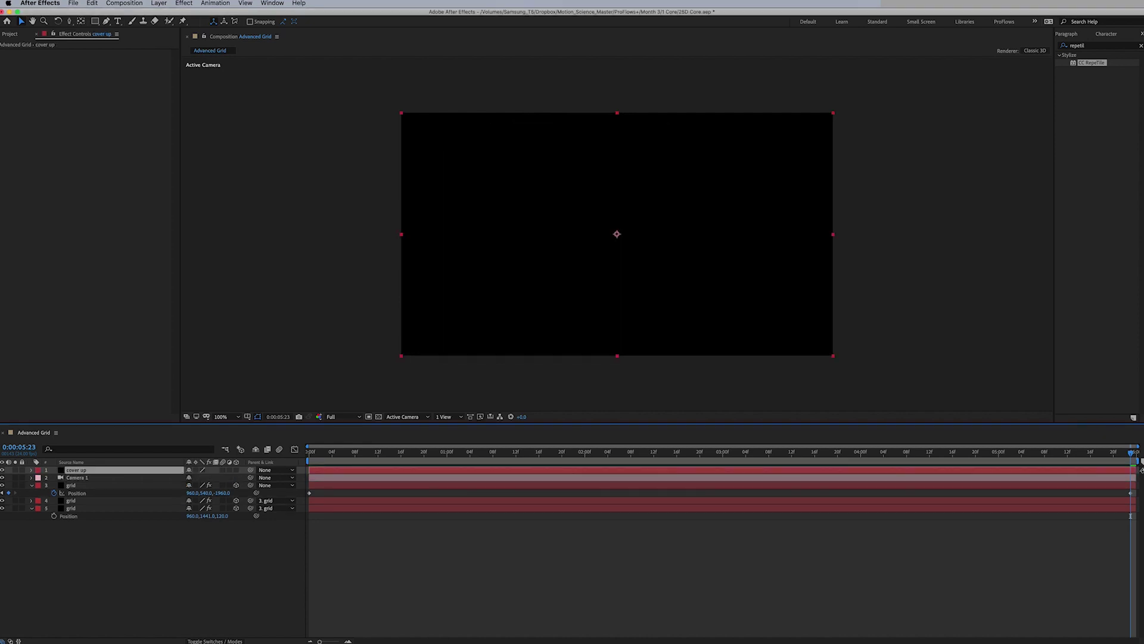
Step: Draw a wide rectangular mask across the upper part of the cover up solid and feather it about 448 pixels
click(96, 22)
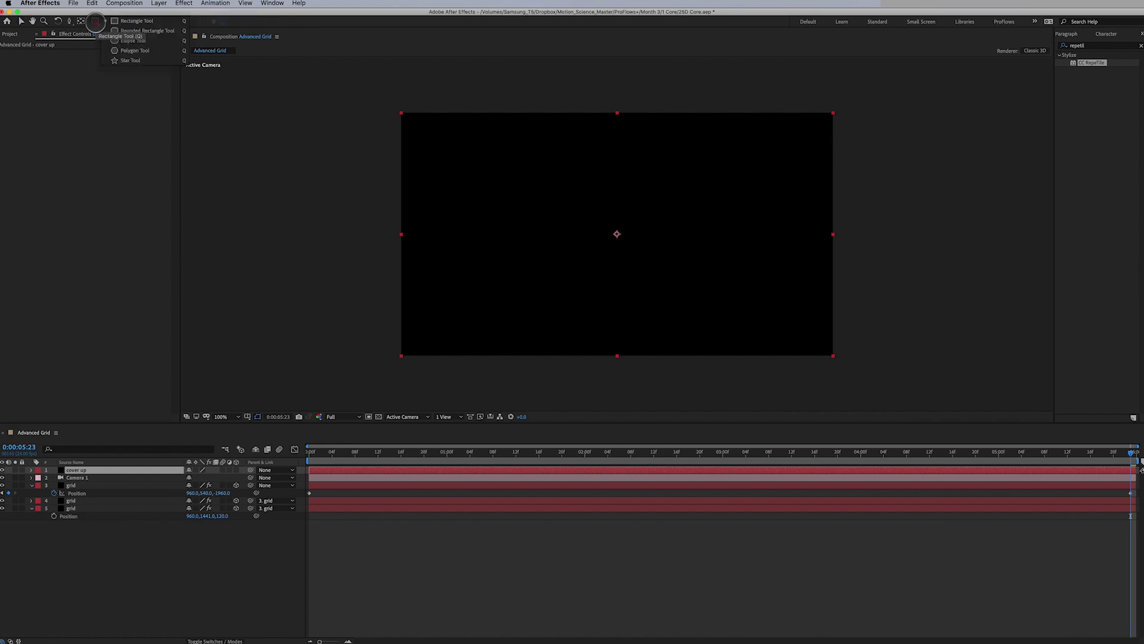
drag(336, 72, 877, 184)
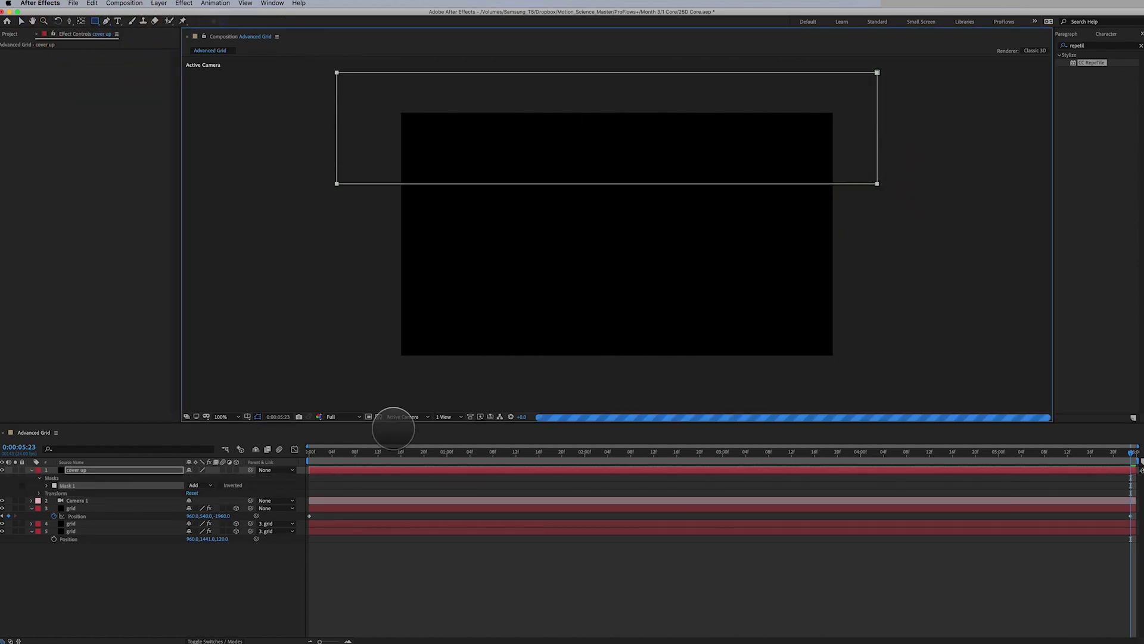
key(f)
drag(206, 485, 411, 480)
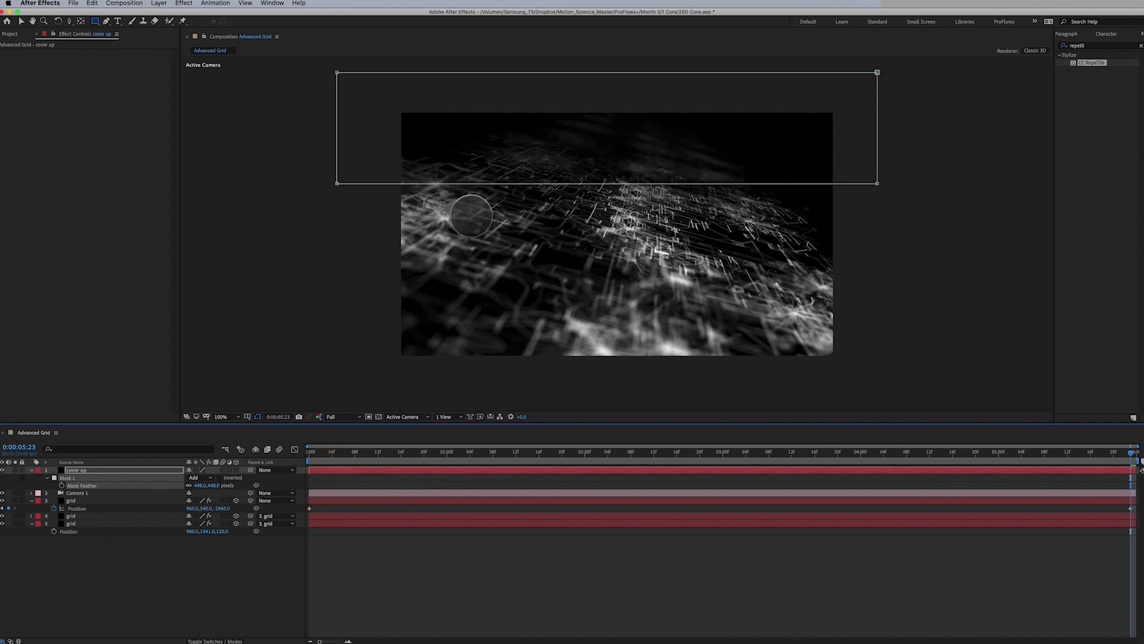
key(v)
click(337, 183)
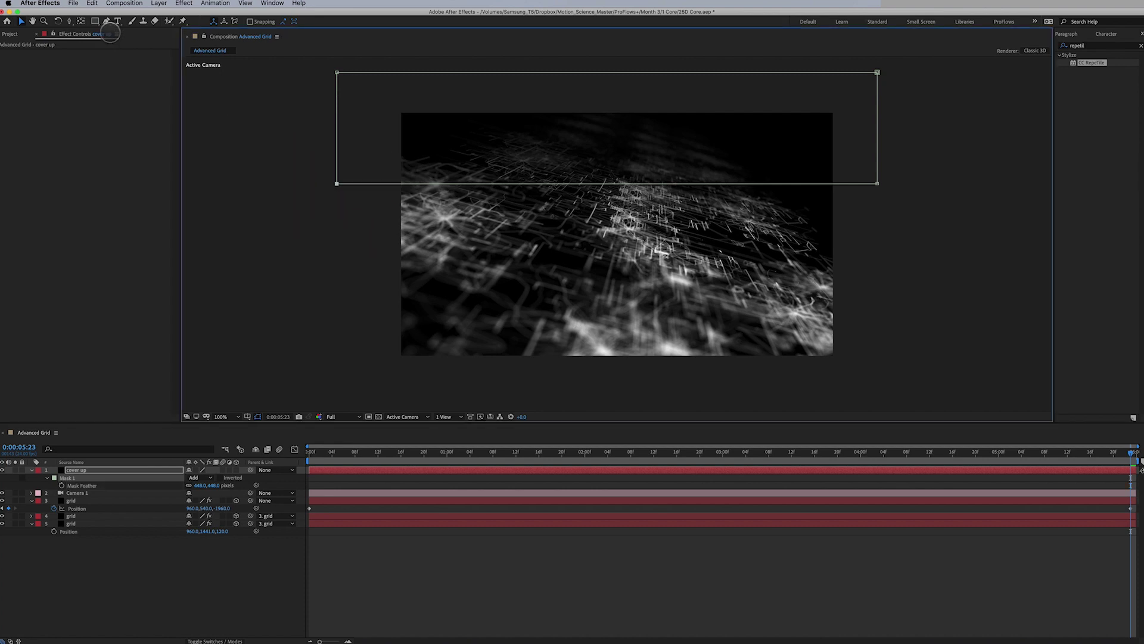
click(106, 21)
drag(337, 183, 389, 165)
key(super+z)
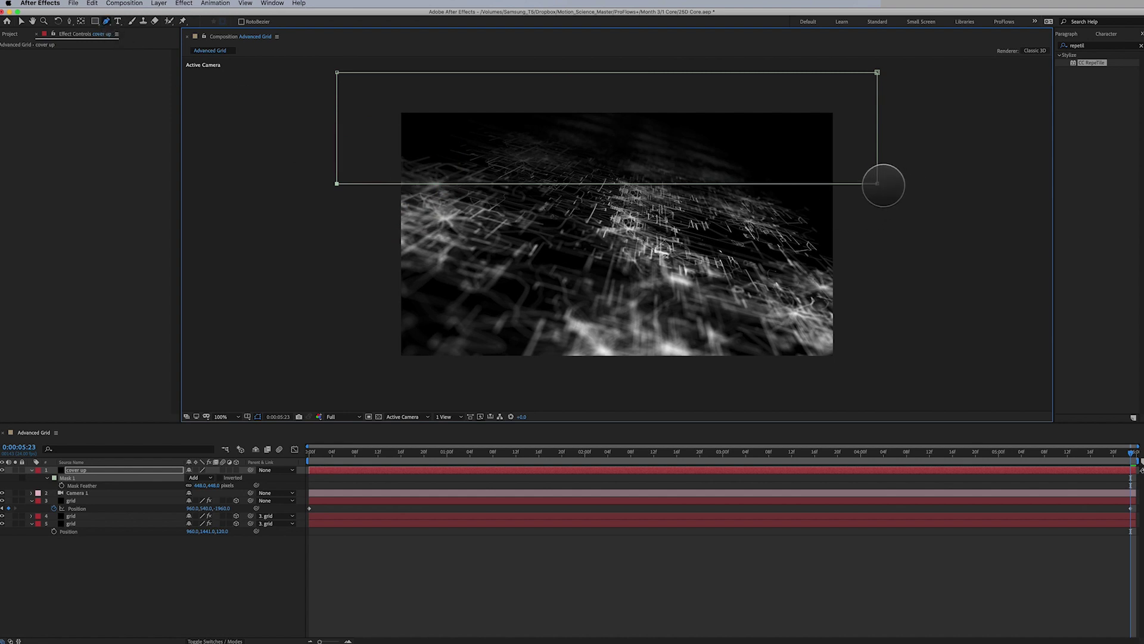
Step: Convert the mask's two lower corners to smooth points so that its lower edge arches over the grid
mouse_move(877, 183)
mouse_down()
mouse_move(820, 156)
mouse_move(876, 179)
mouse_up()
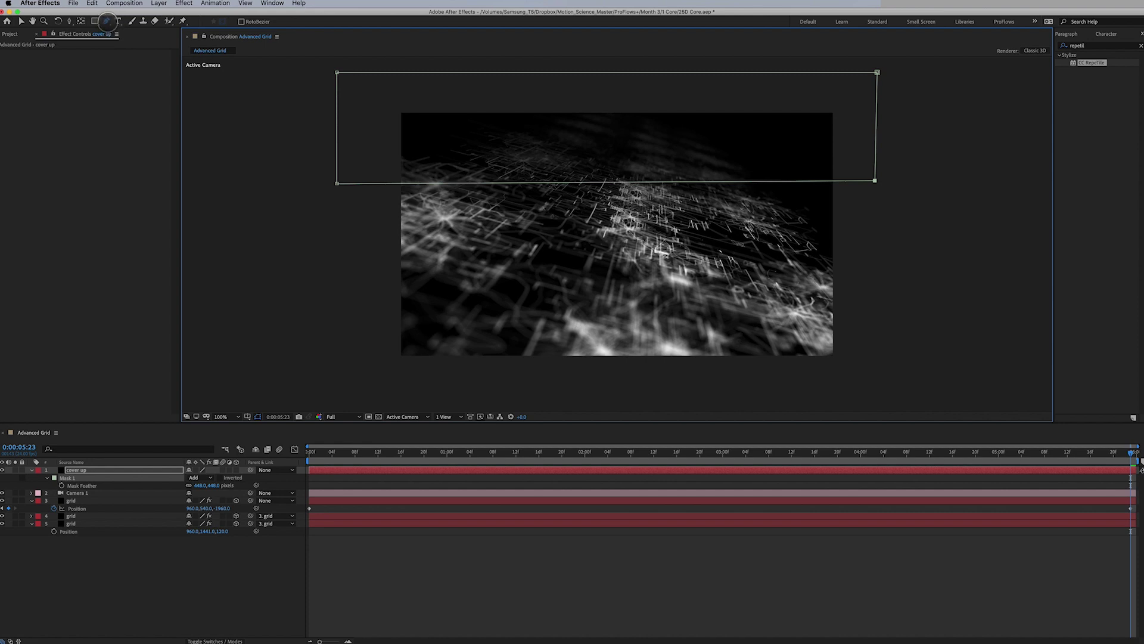
drag(107, 21, 140, 52)
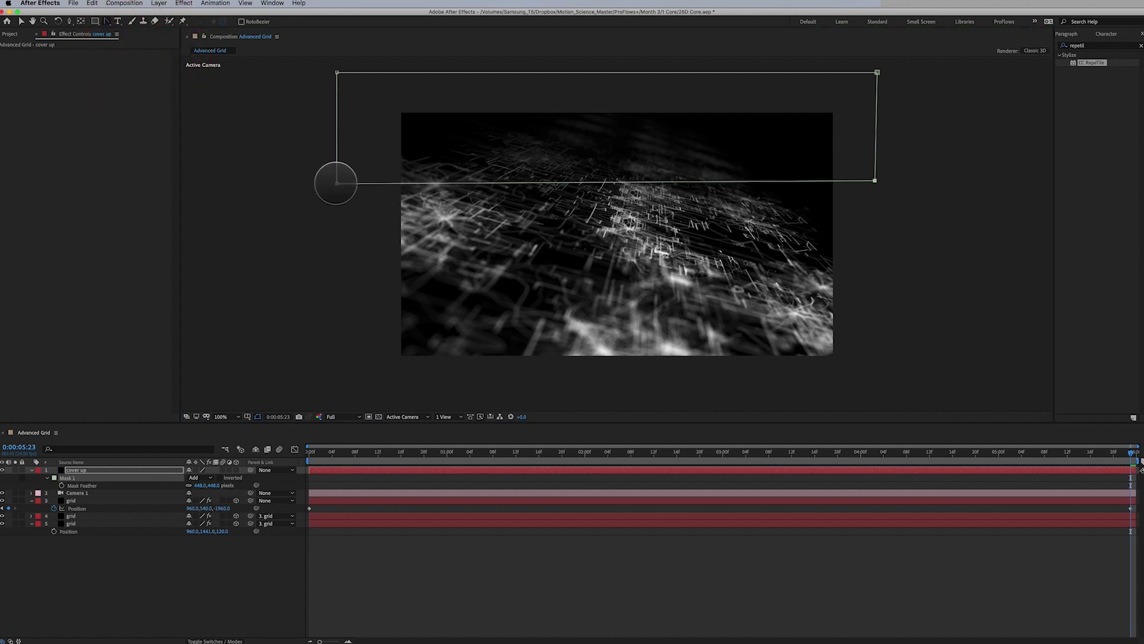
drag(338, 183, 453, 131)
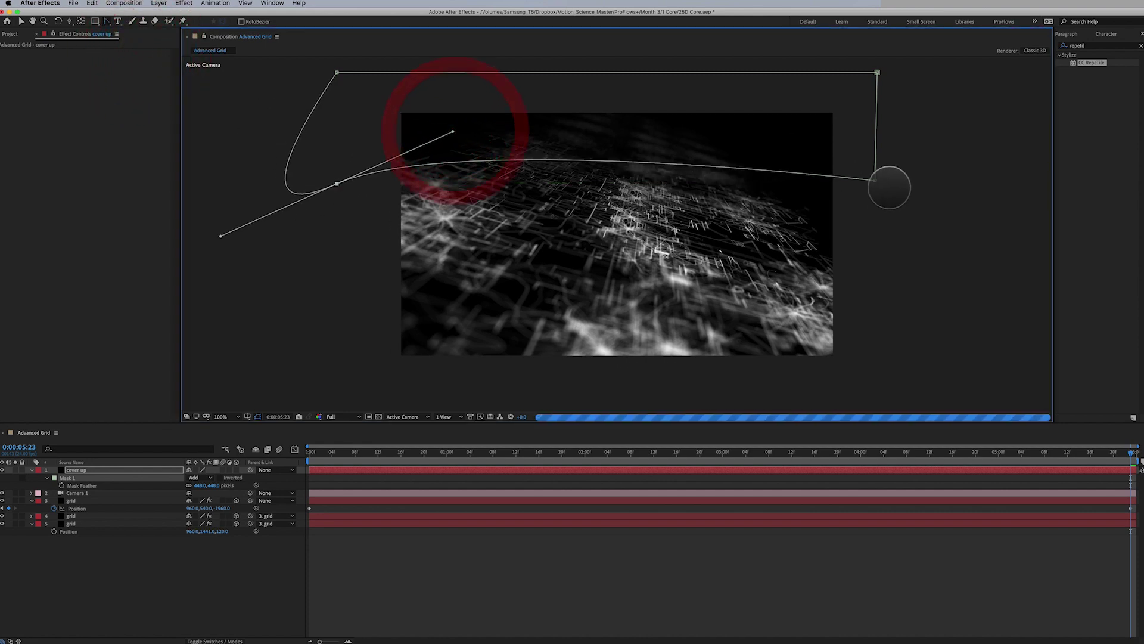
drag(875, 180, 975, 255)
Step: Move the mask's lower-right point down and slightly outward to follow the tilted grid horizon
key(v)
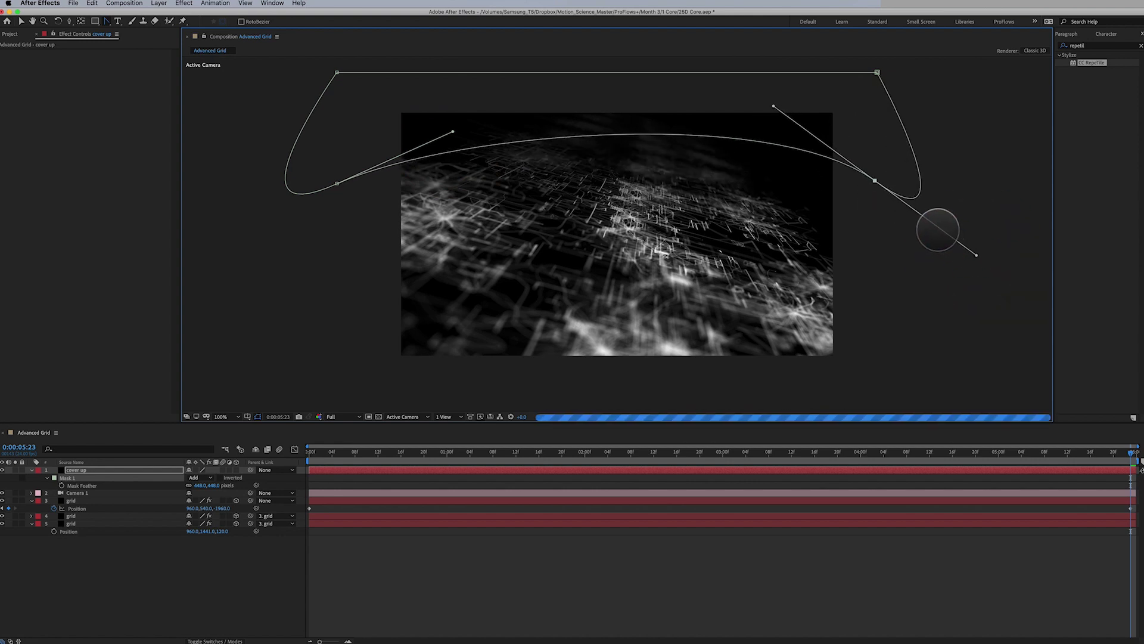
click(875, 182)
drag(875, 184, 892, 228)
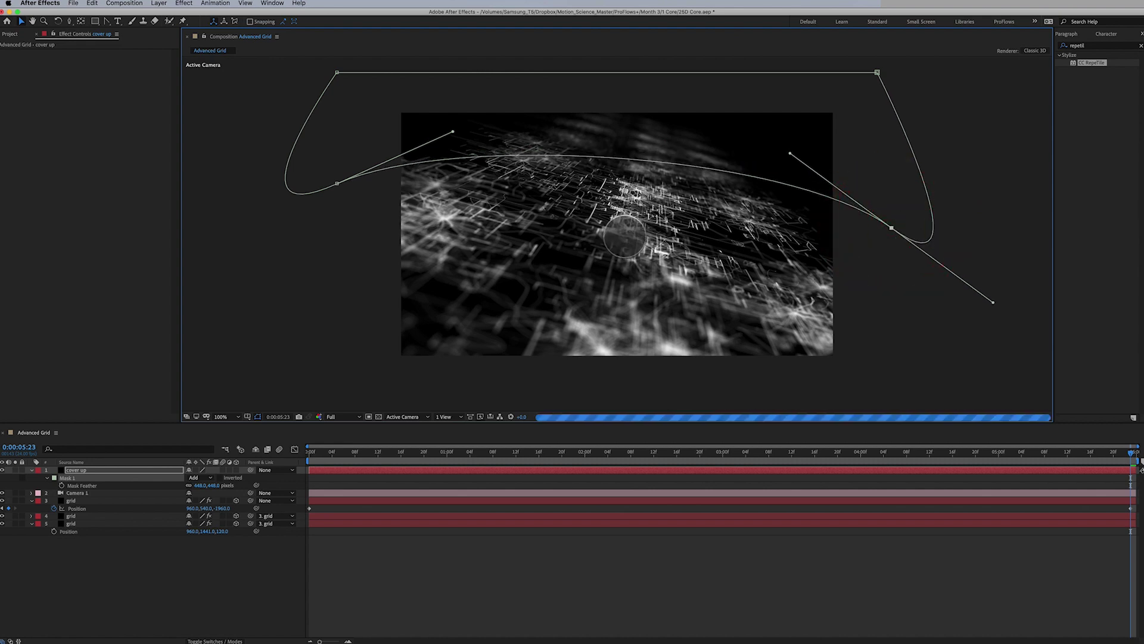
Step: Set the cover up layer's Mask Feather to 250 pixels
click(215, 485)
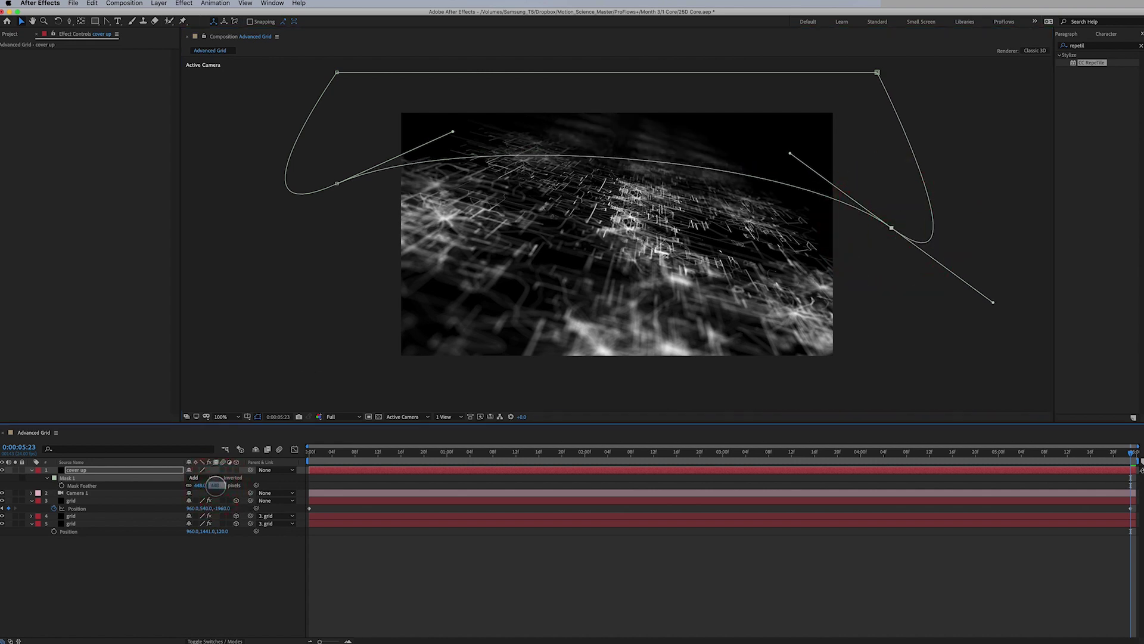
text(250)
key(Return)
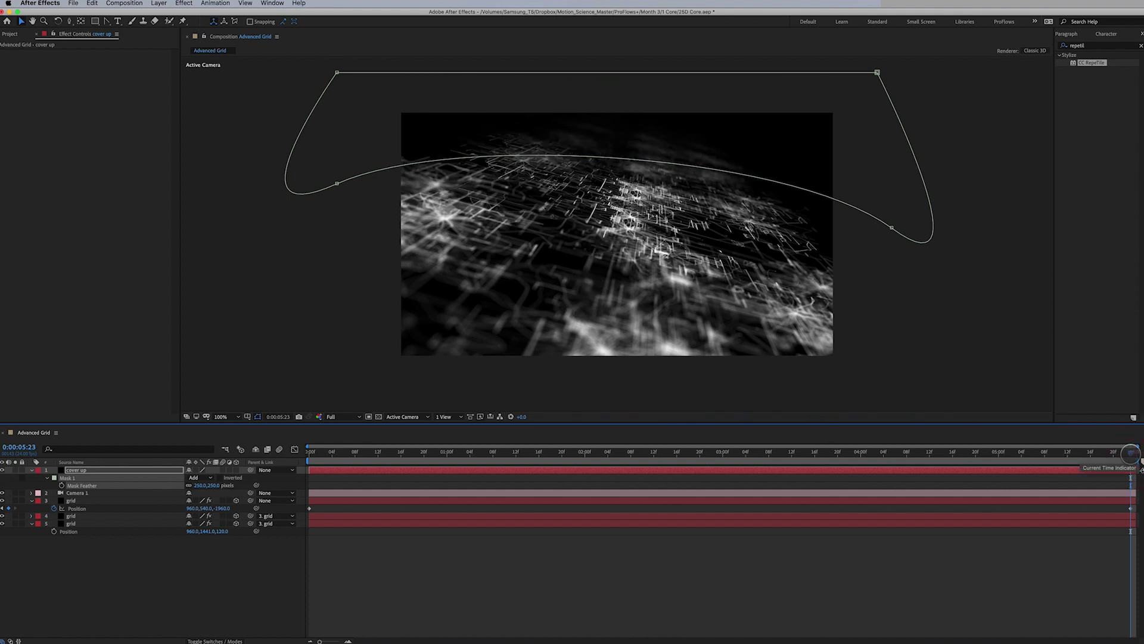
Step: Compare the first frame with 0:00:05:23, hide the layer controls and preview the masked grid animation
key(Home)
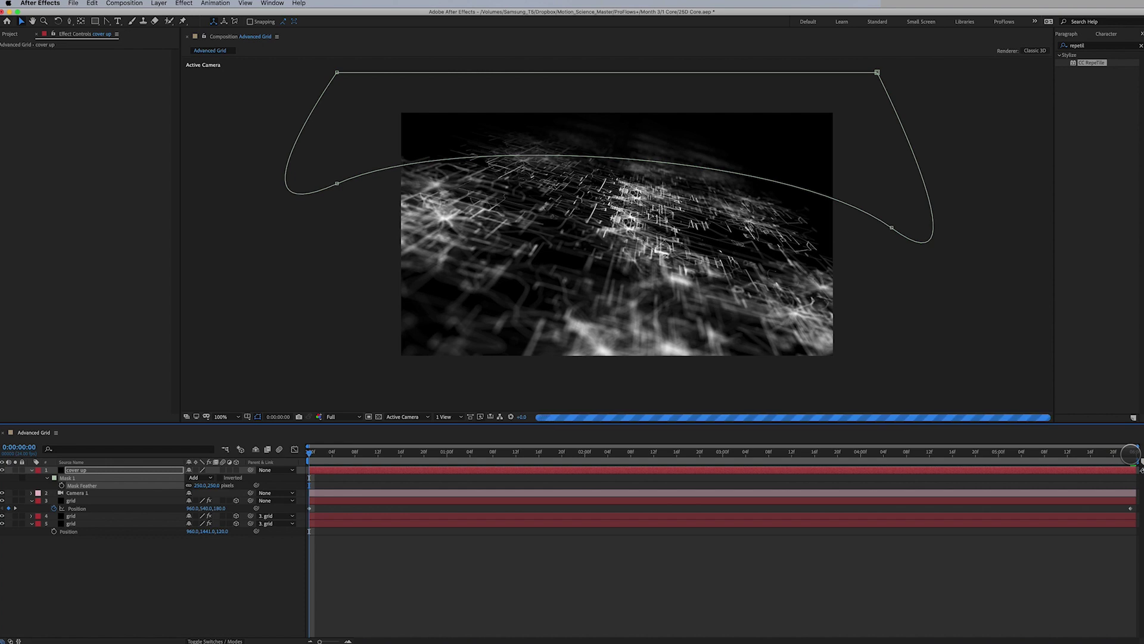
click(1131, 454)
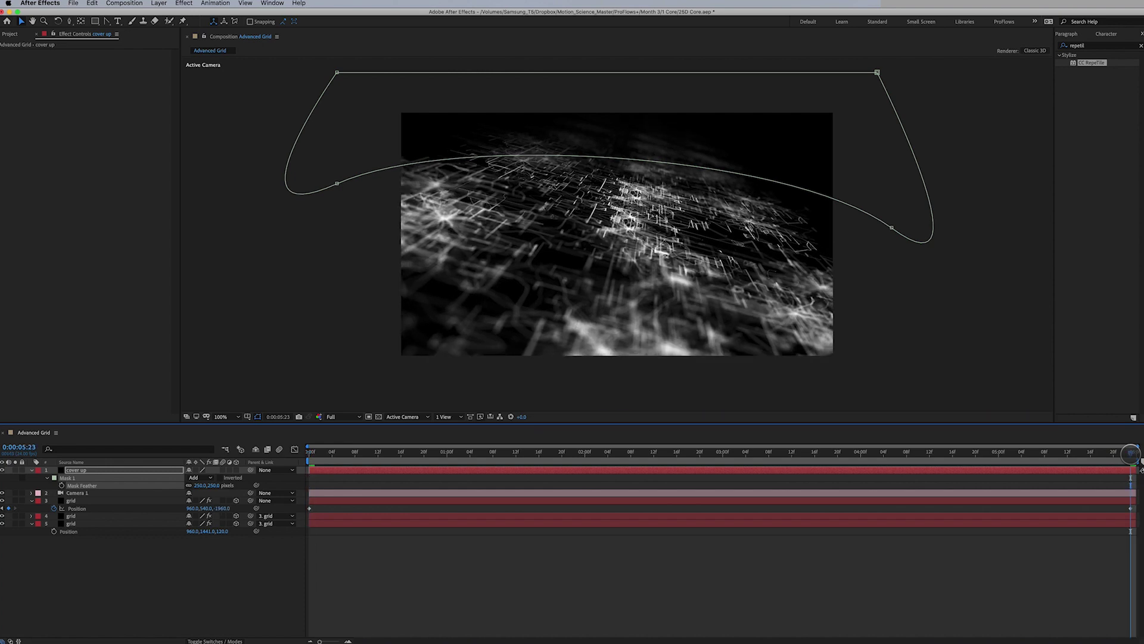
key(ctrl+shift+h)
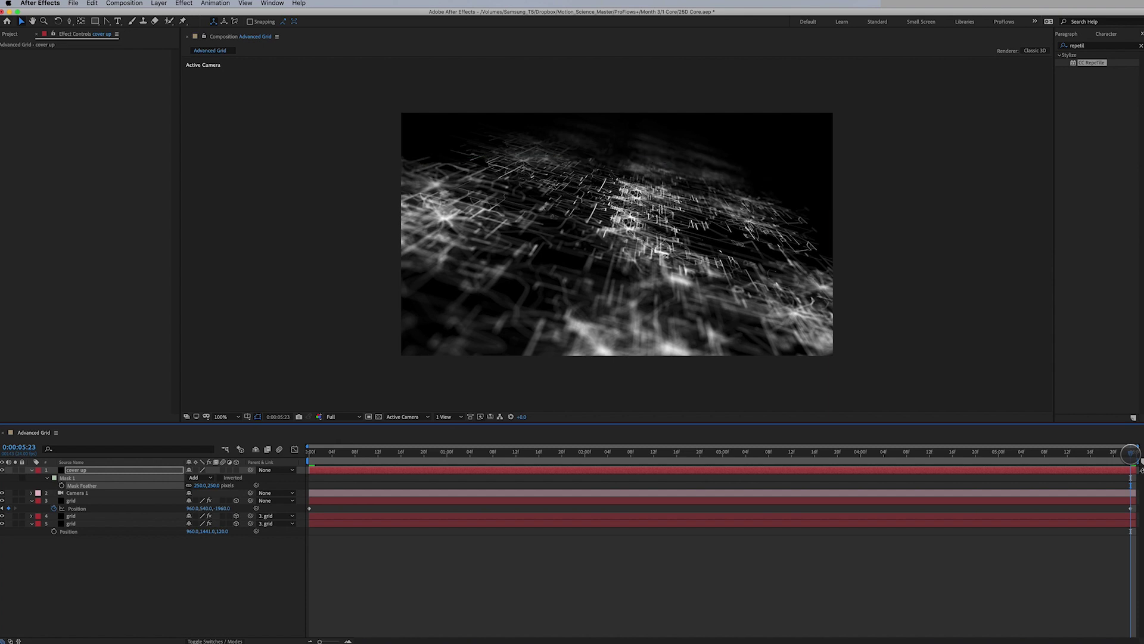
key(space)
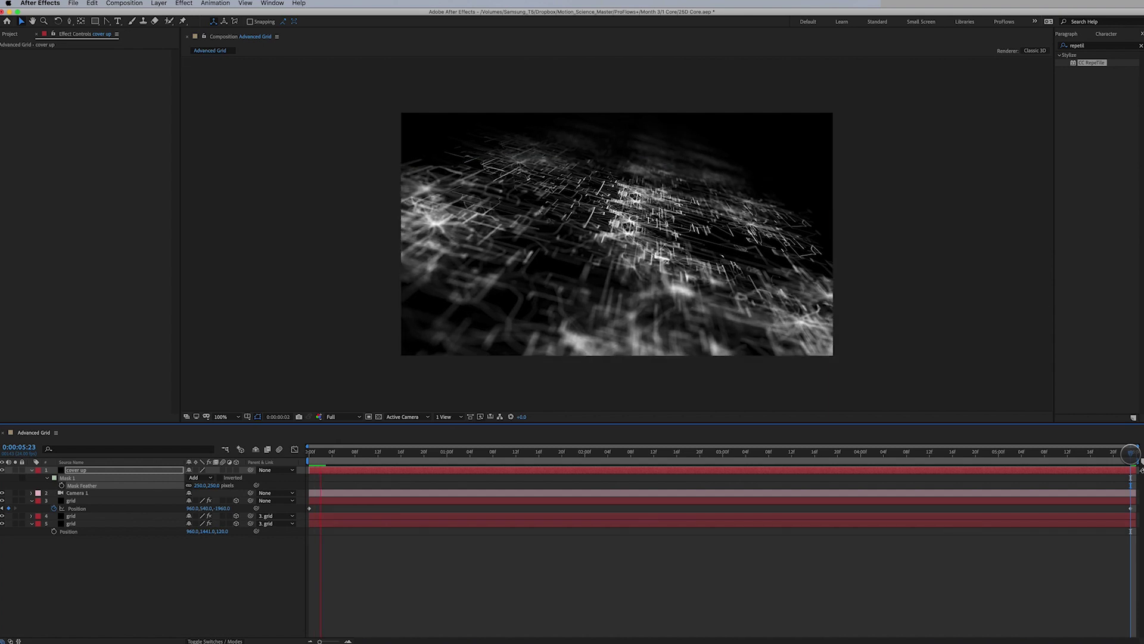